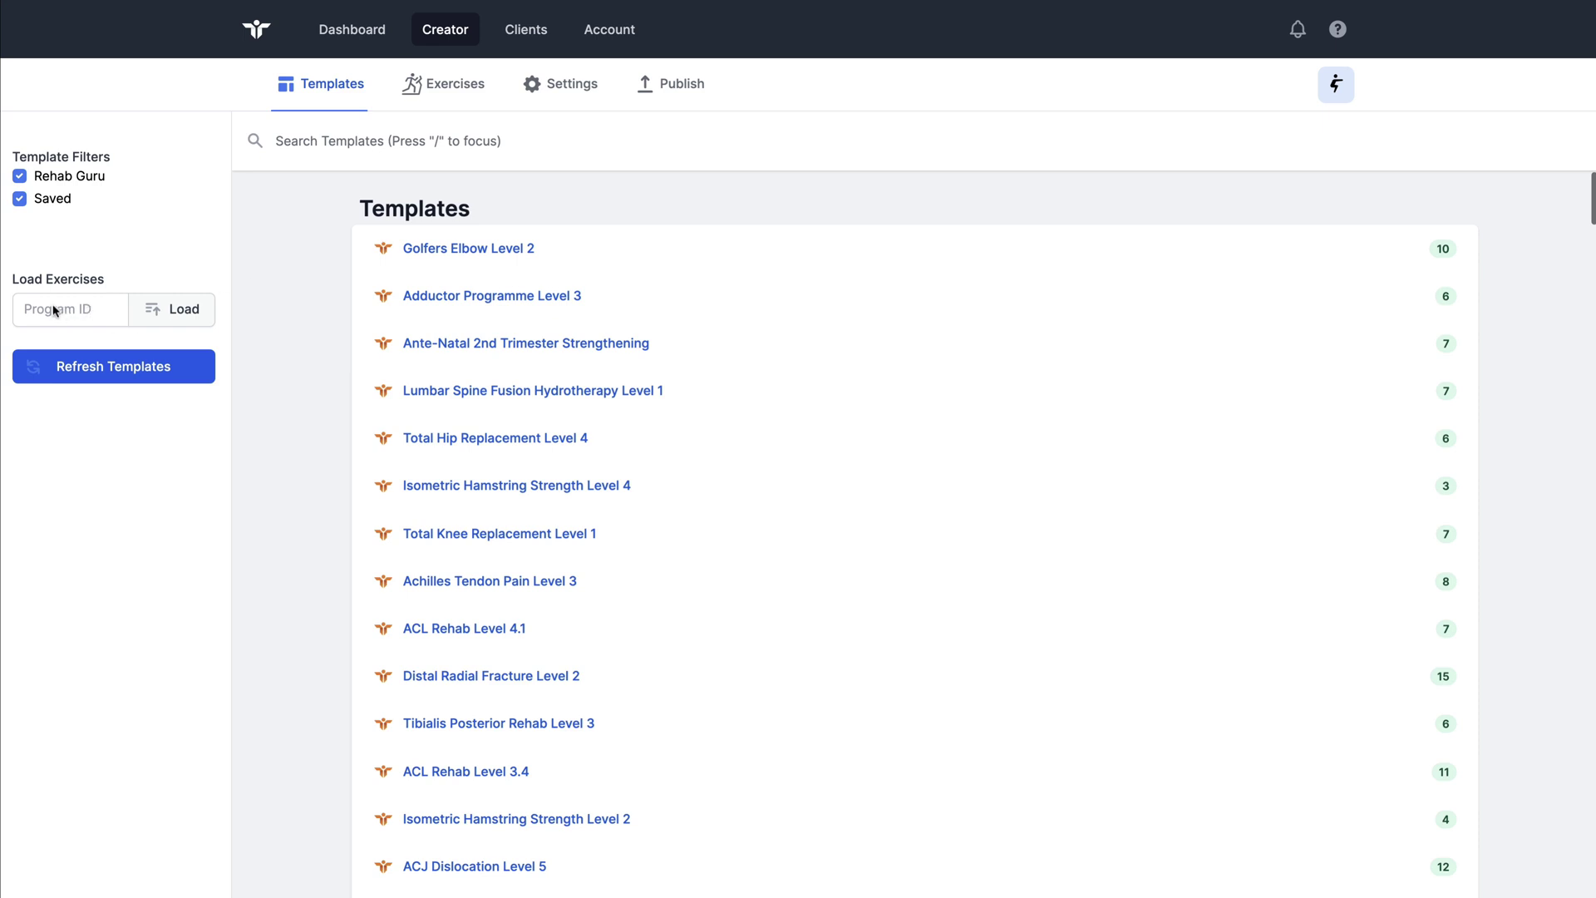
Load the client's ACJ Sprain Level 5 prescription exercises into the working collection
{"action": "left_click", "coordinate": [525, 29]}
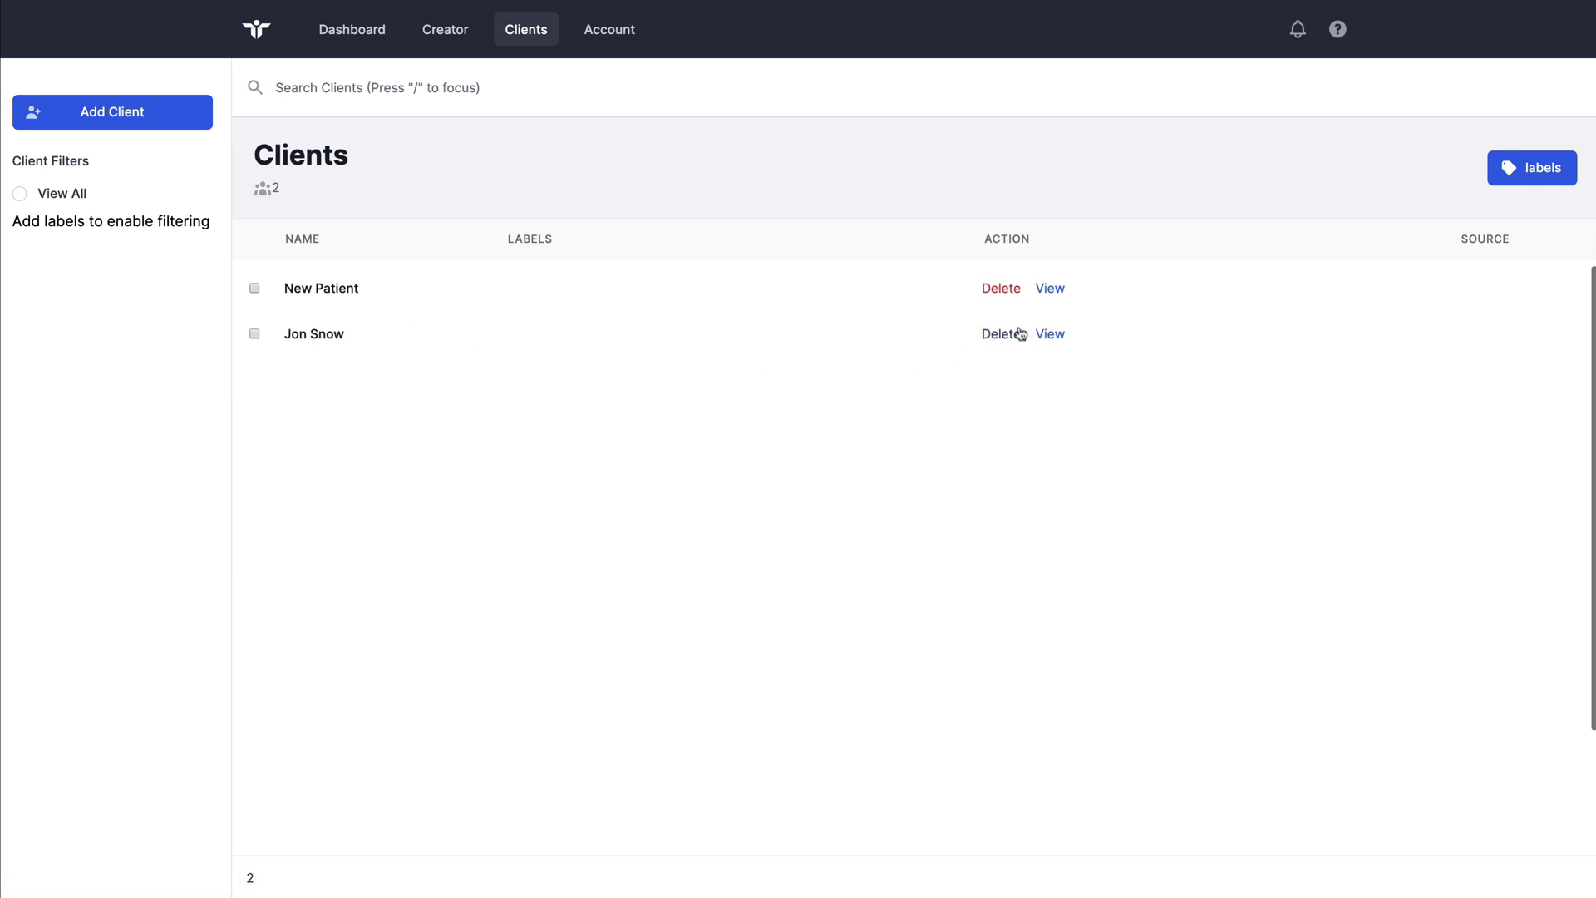
{"action": "left_click", "coordinate": [1047, 334]}
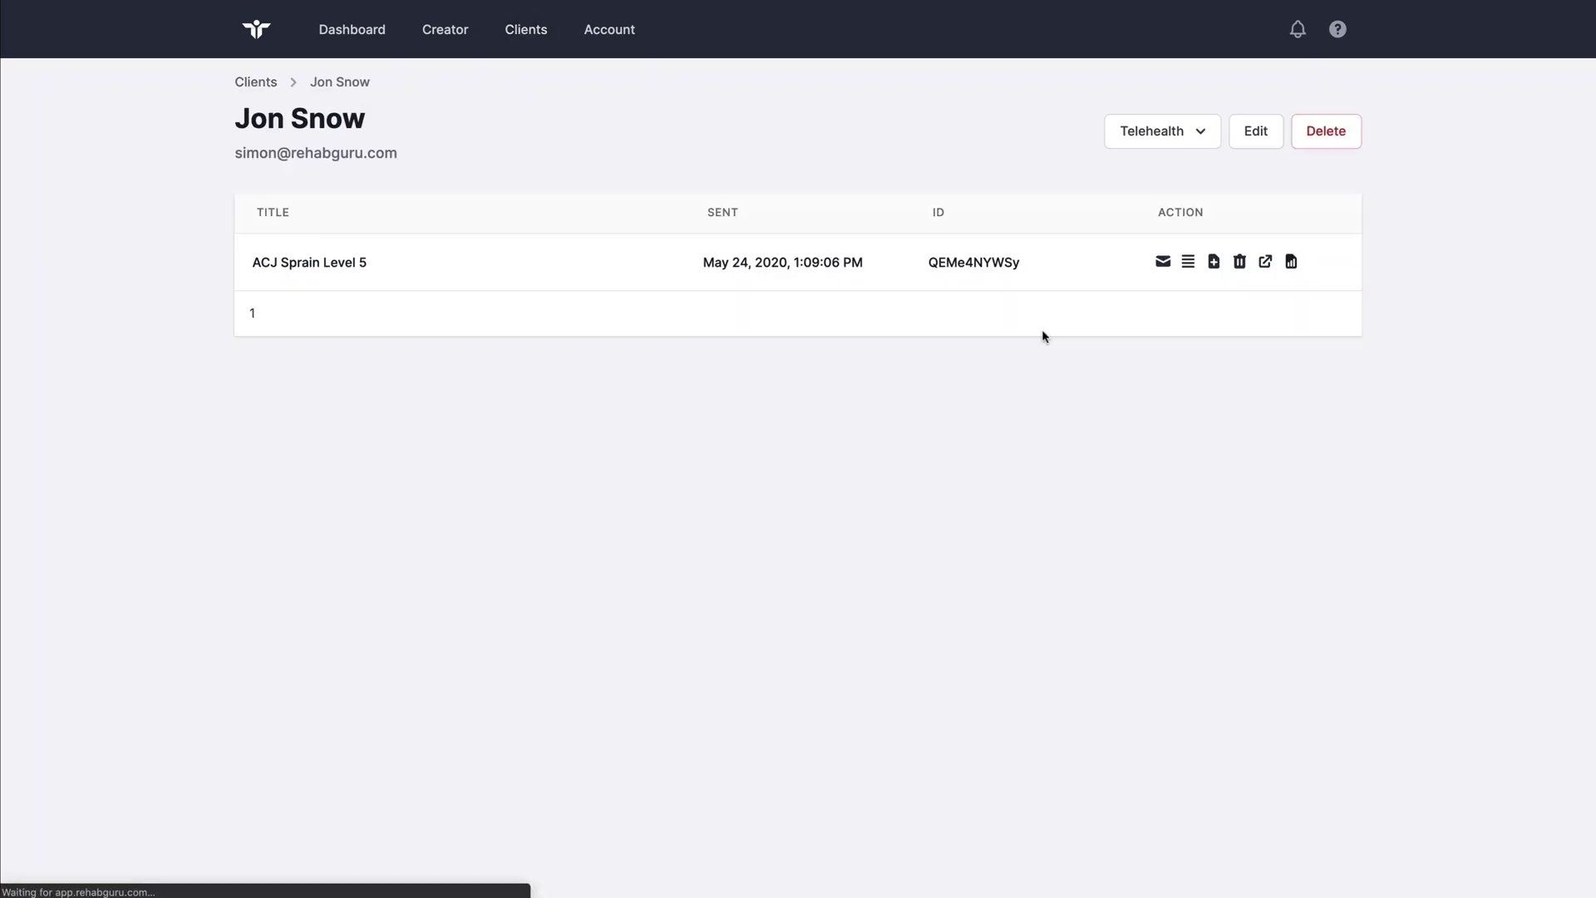
{"action": "left_click", "coordinate": [1213, 263]}
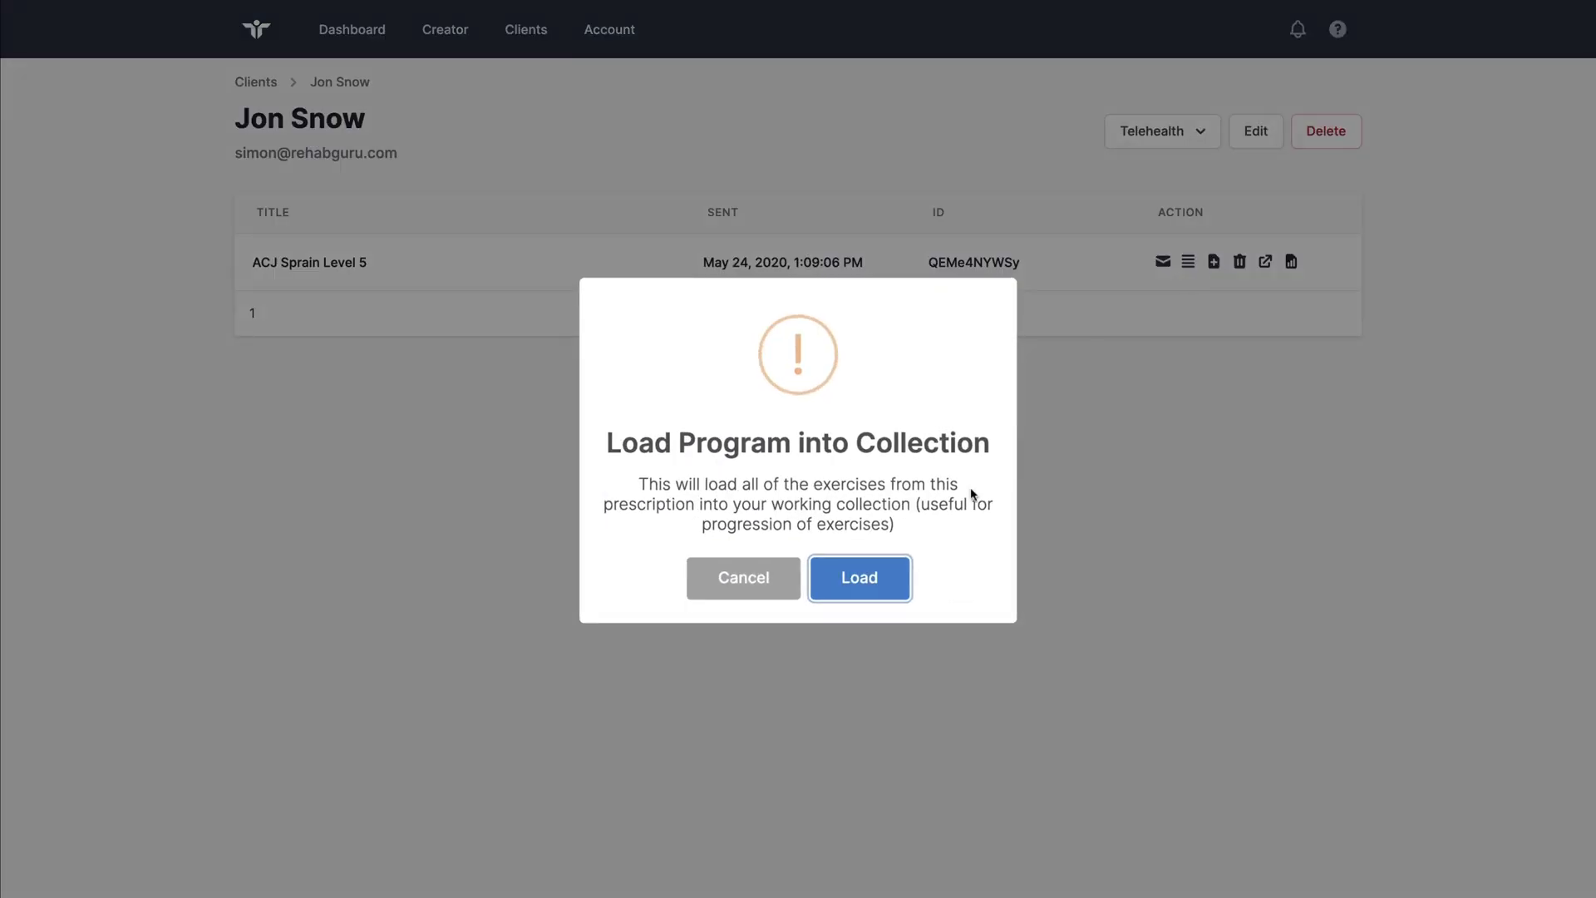
{"action": "left_click", "coordinate": [871, 585]}
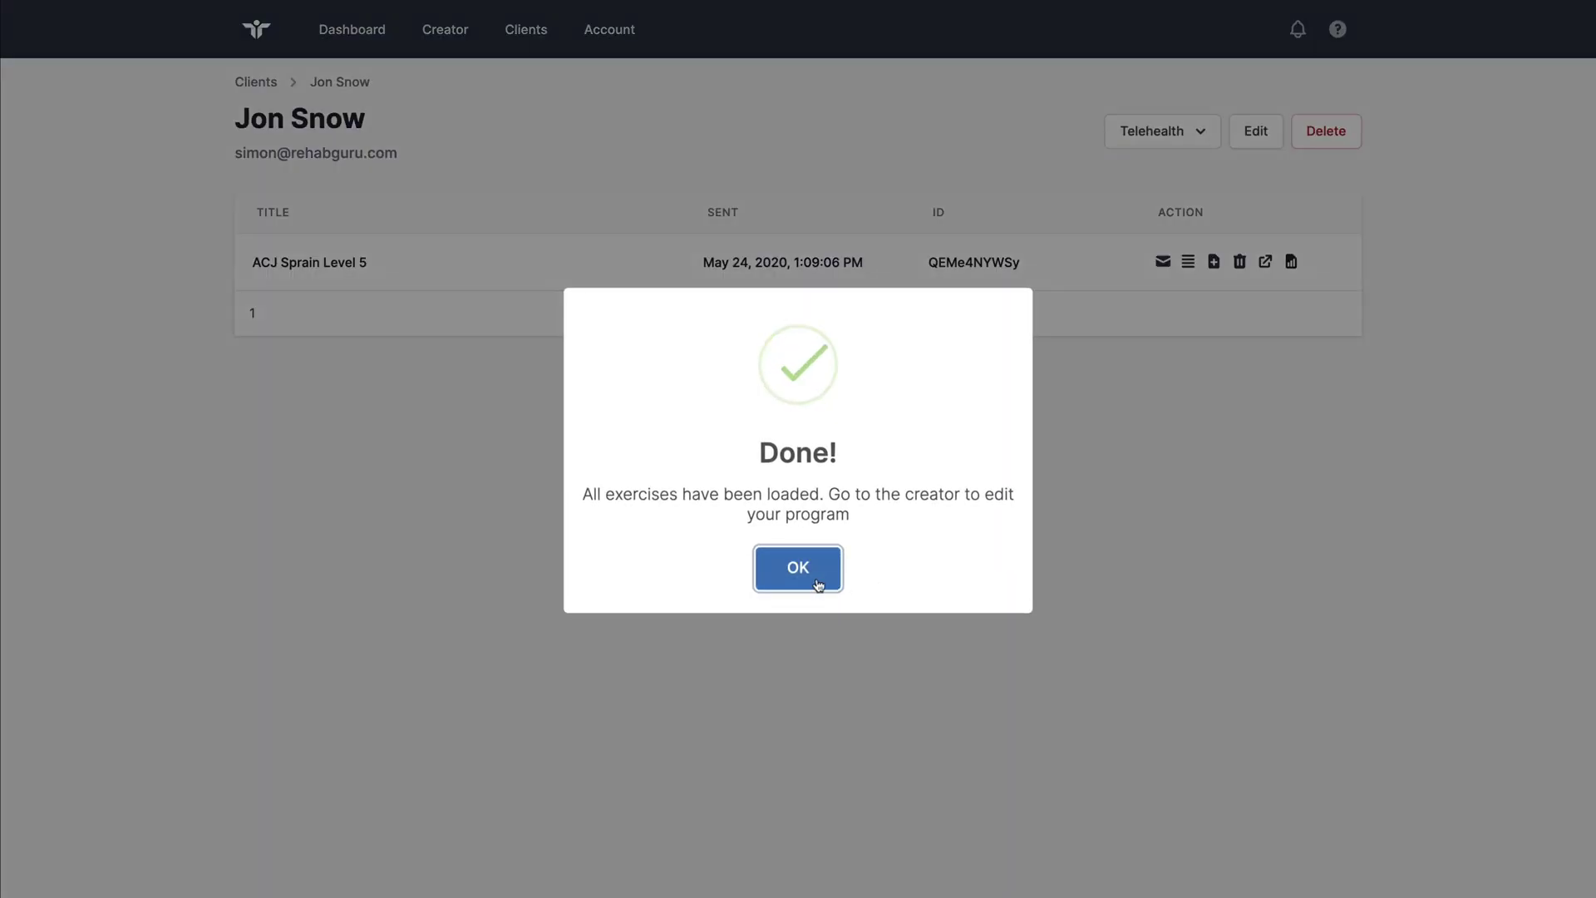
{"action": "left_click", "coordinate": [815, 579]}
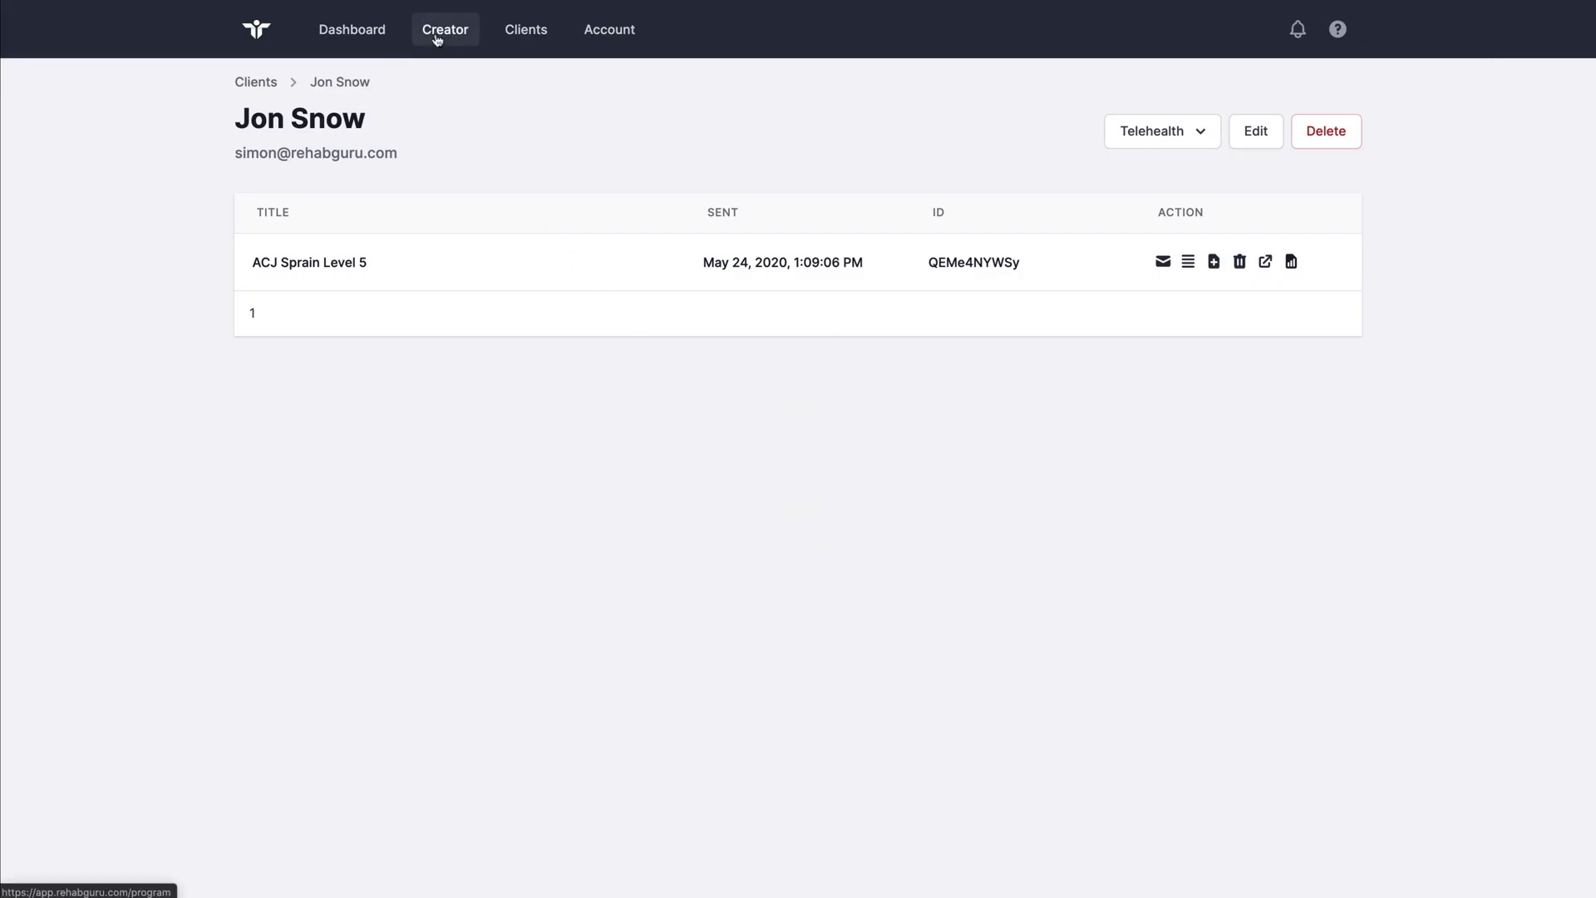
Back in Creator, preview the working collection to confirm it holds 13 exercises
{"action": "left_click", "coordinate": [436, 35]}
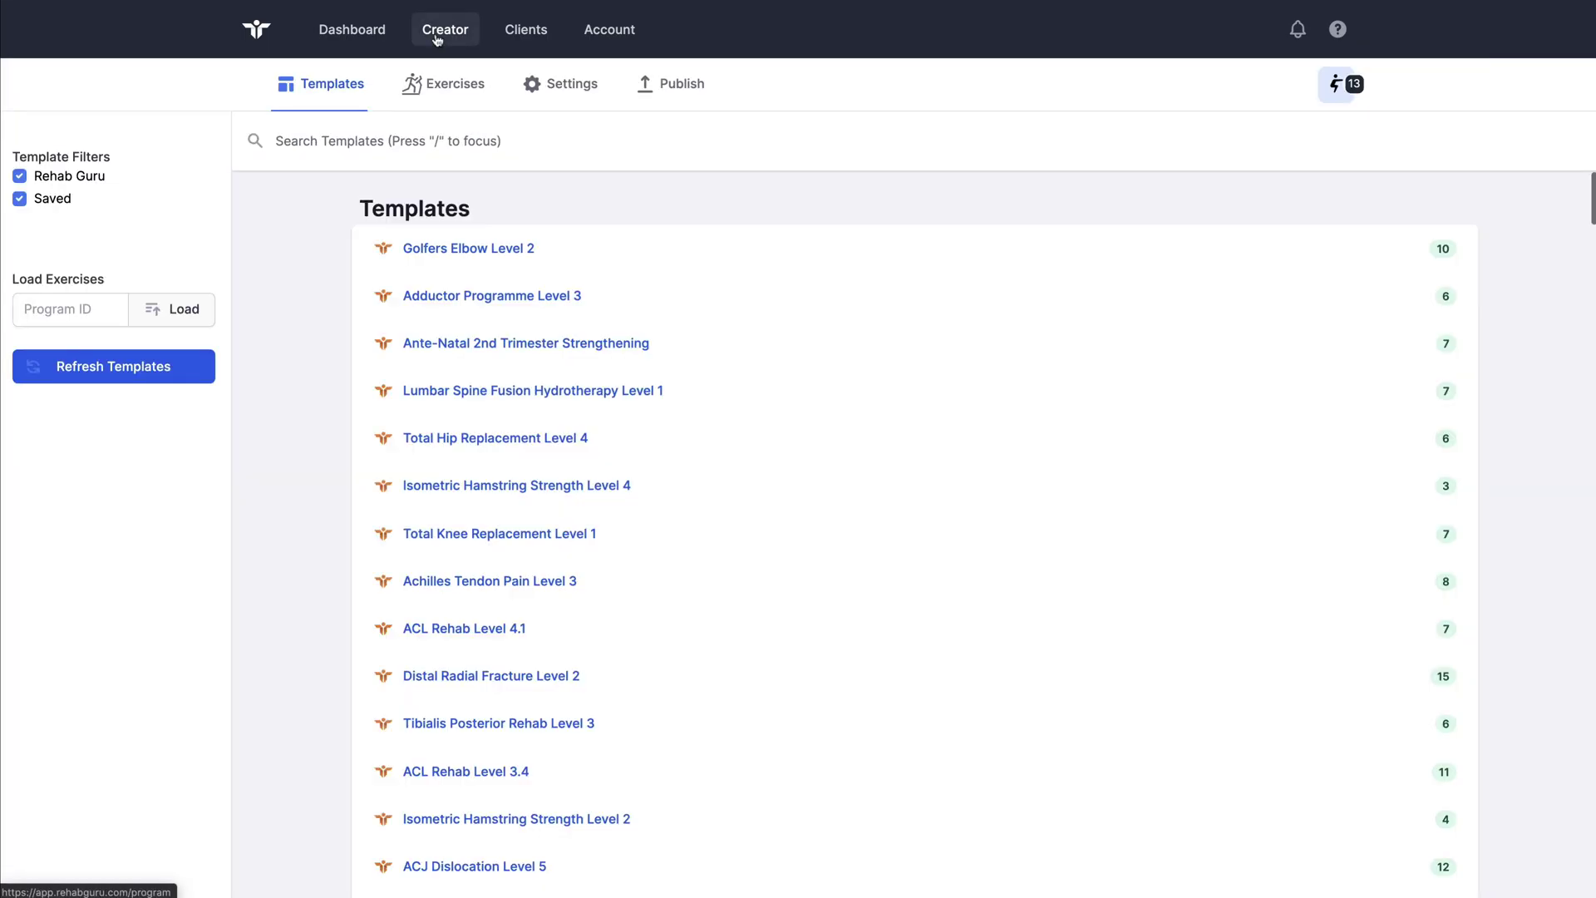
{"action": "left_click", "coordinate": [1340, 95]}
{"action": "scroll", "coordinate": [1255, 214], "scroll_direction": "down", "scroll_amount": 5}
{"action": "scroll", "coordinate": [1255, 214], "scroll_direction": "up", "scroll_amount": 5}
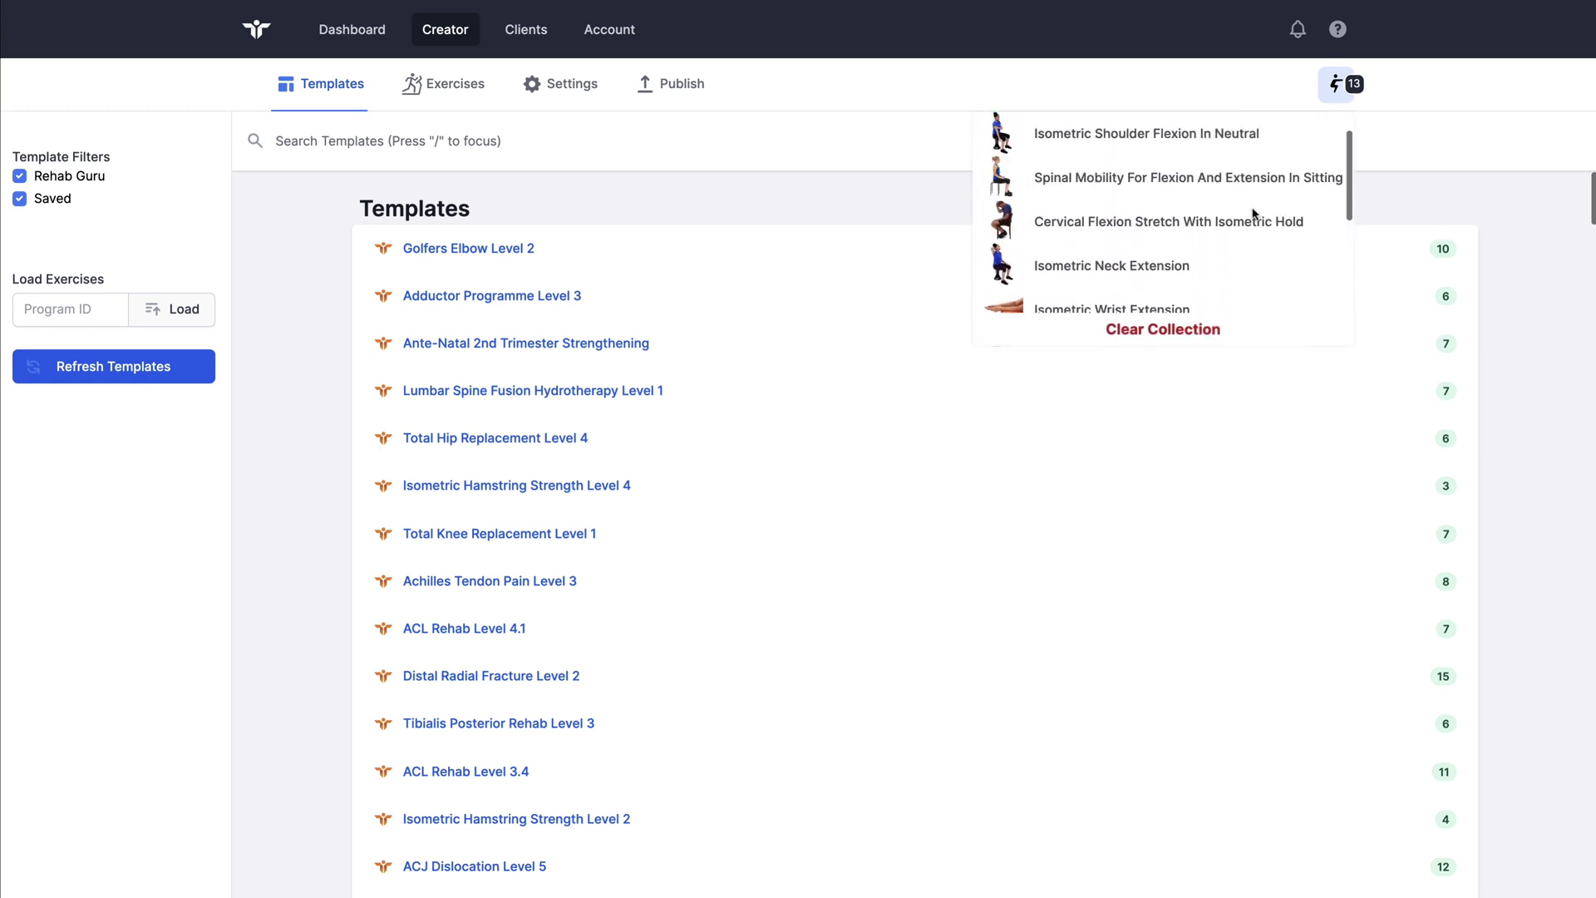
{"action": "left_click", "coordinate": [1403, 192]}
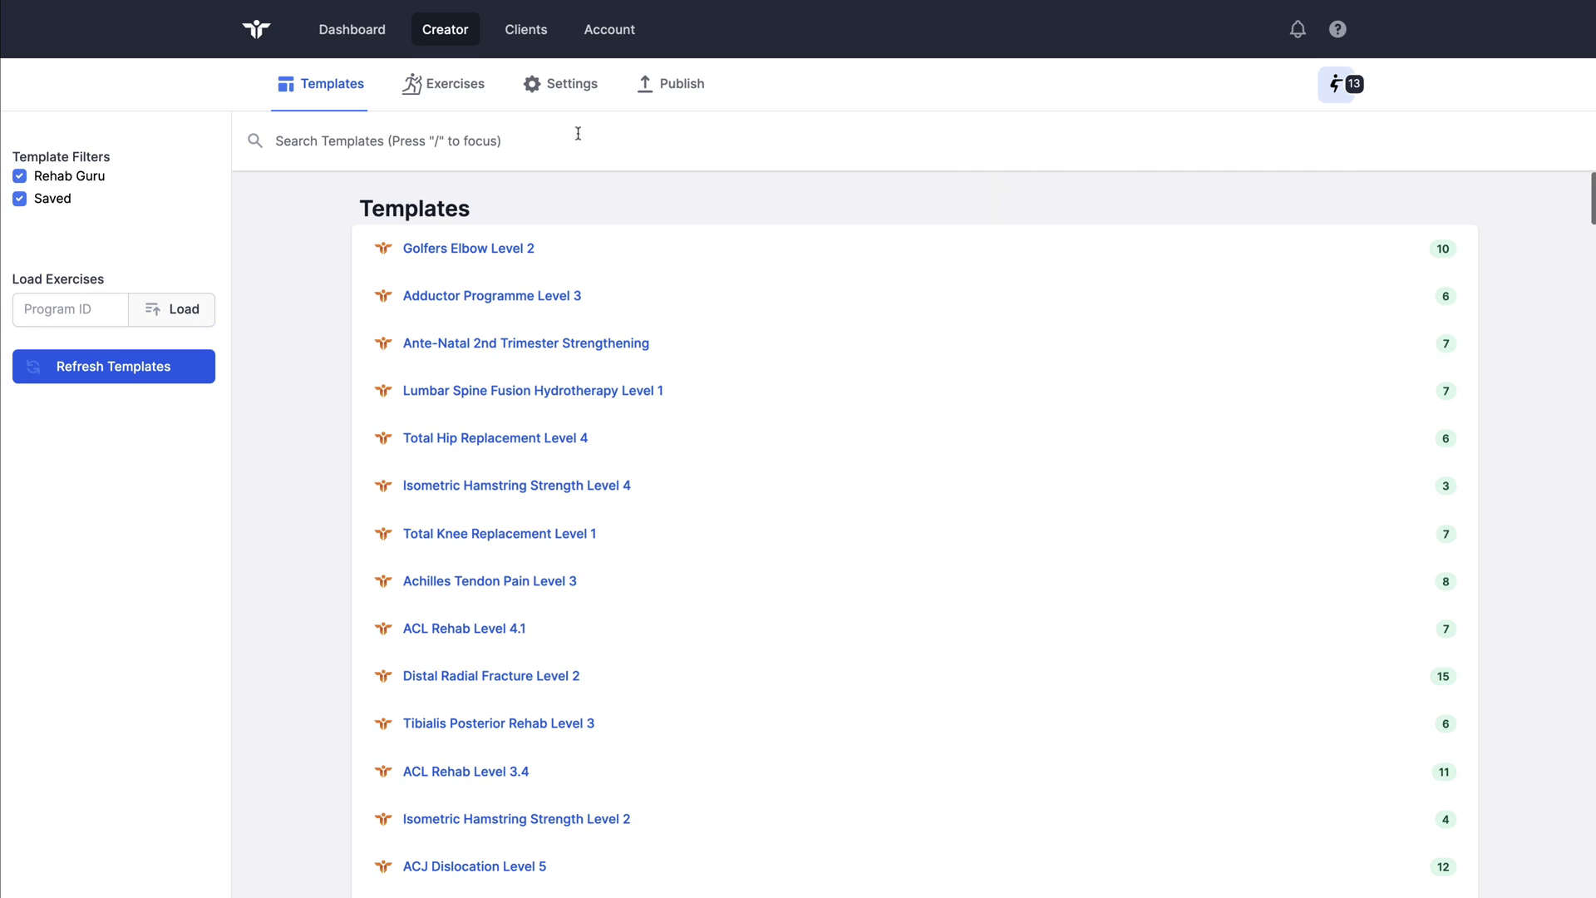
Review the loaded ACJ Sprain Level 5 exercises on the Settings page
{"action": "left_click", "coordinate": [569, 89]}
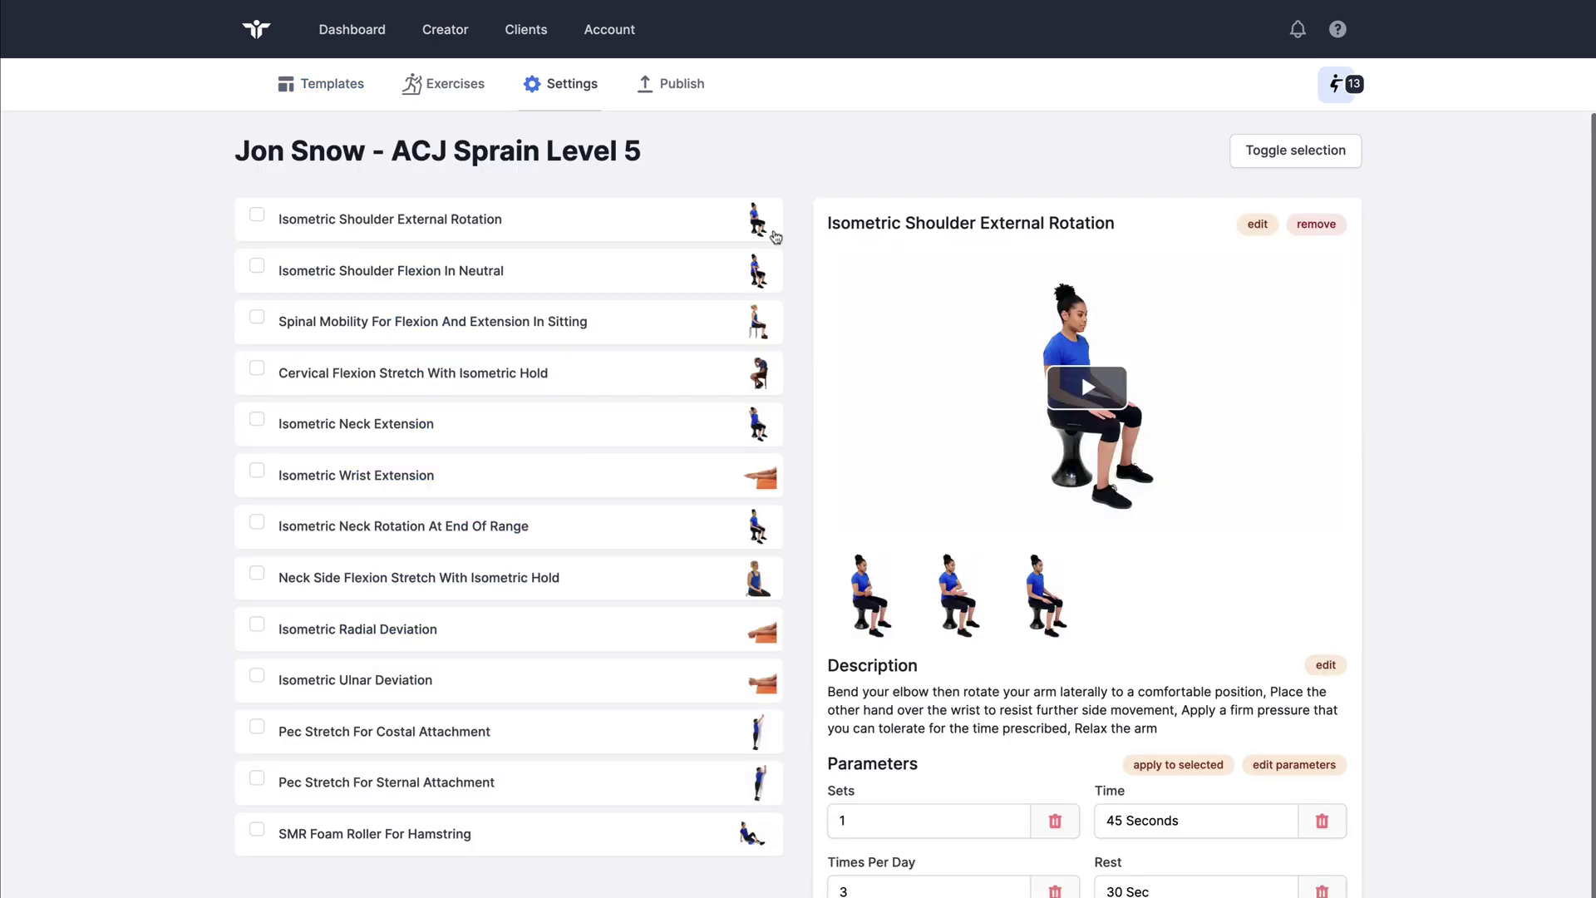
{"action": "scroll", "coordinate": [735, 428], "scroll_direction": "down", "scroll_amount": 1}
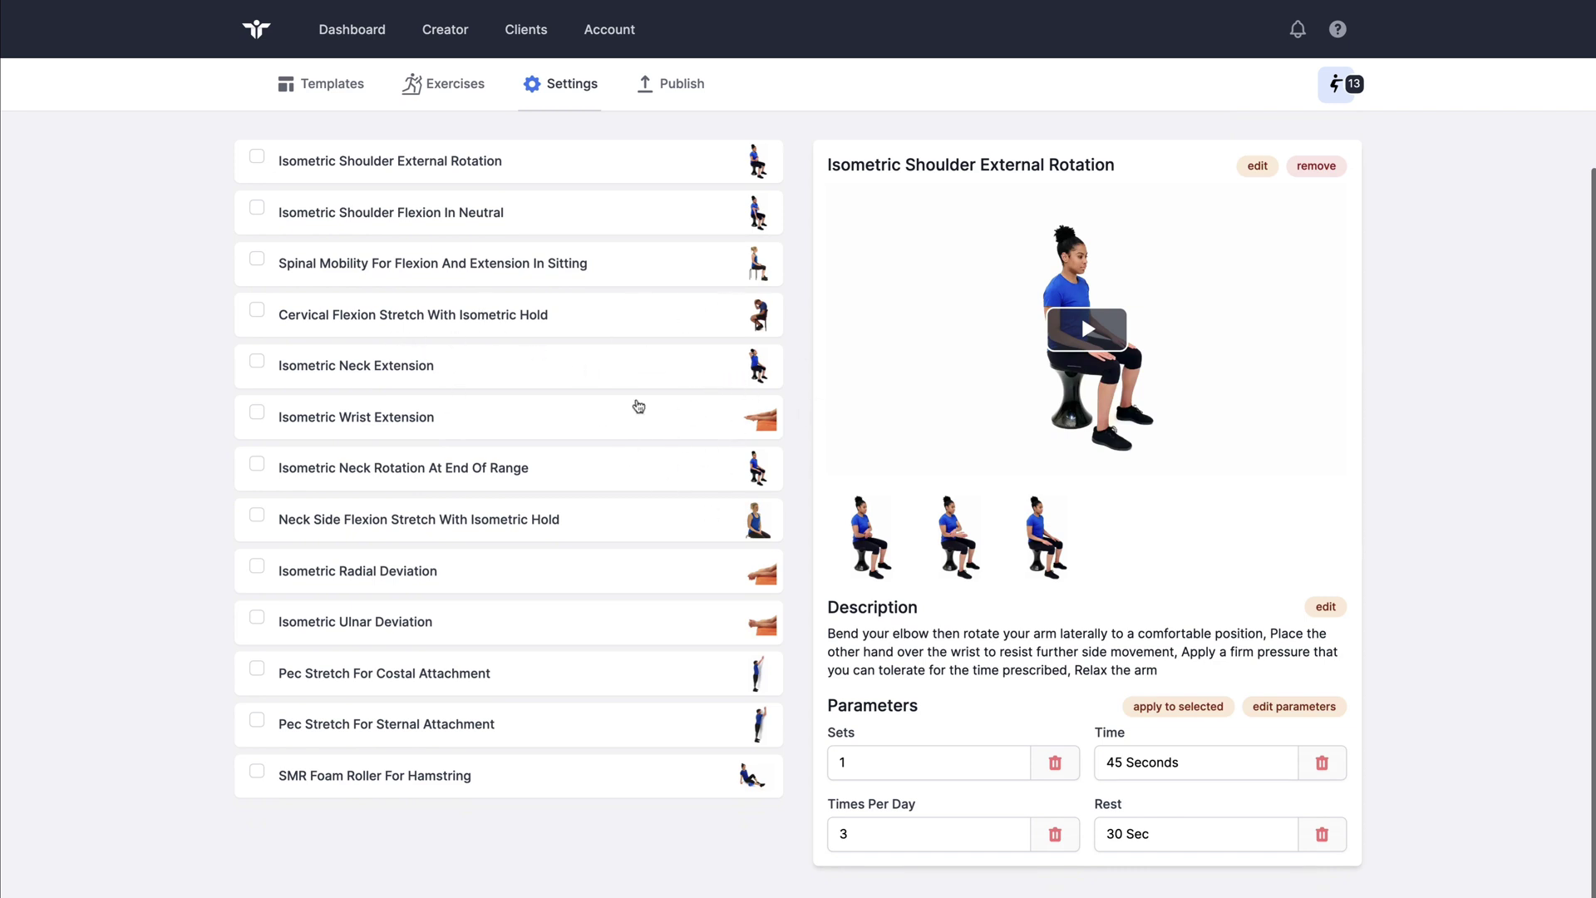
{"action": "scroll", "coordinate": [665, 449], "scroll_direction": "up", "scroll_amount": 1}
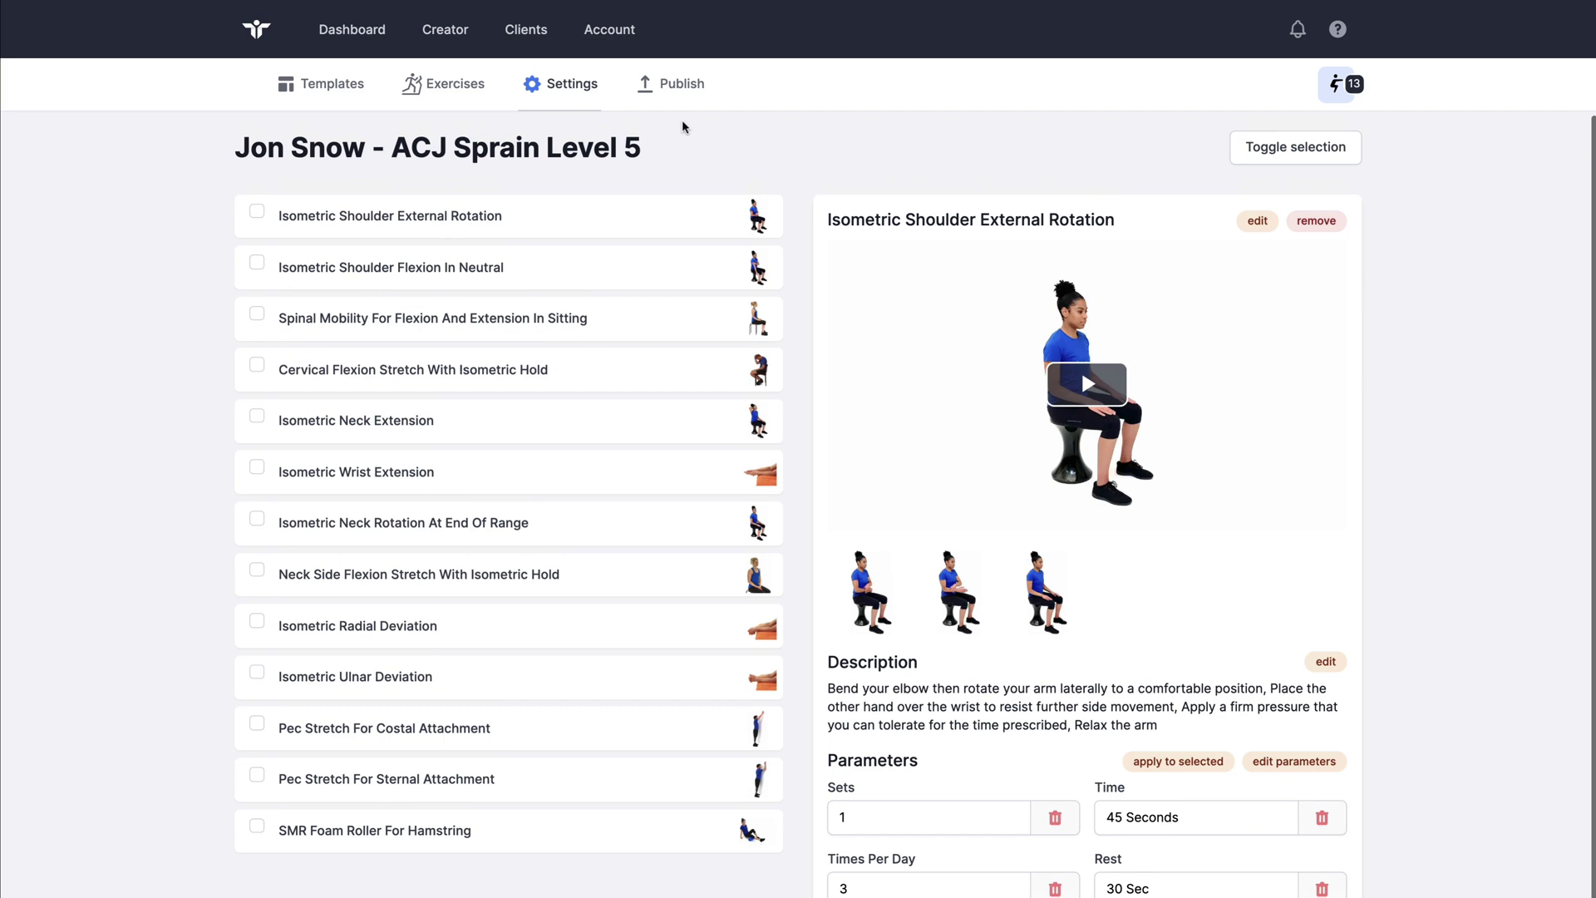
Bring up the Publish form with the ACJ Sprain Level 5 title prefilled
{"action": "left_click", "coordinate": [670, 84]}
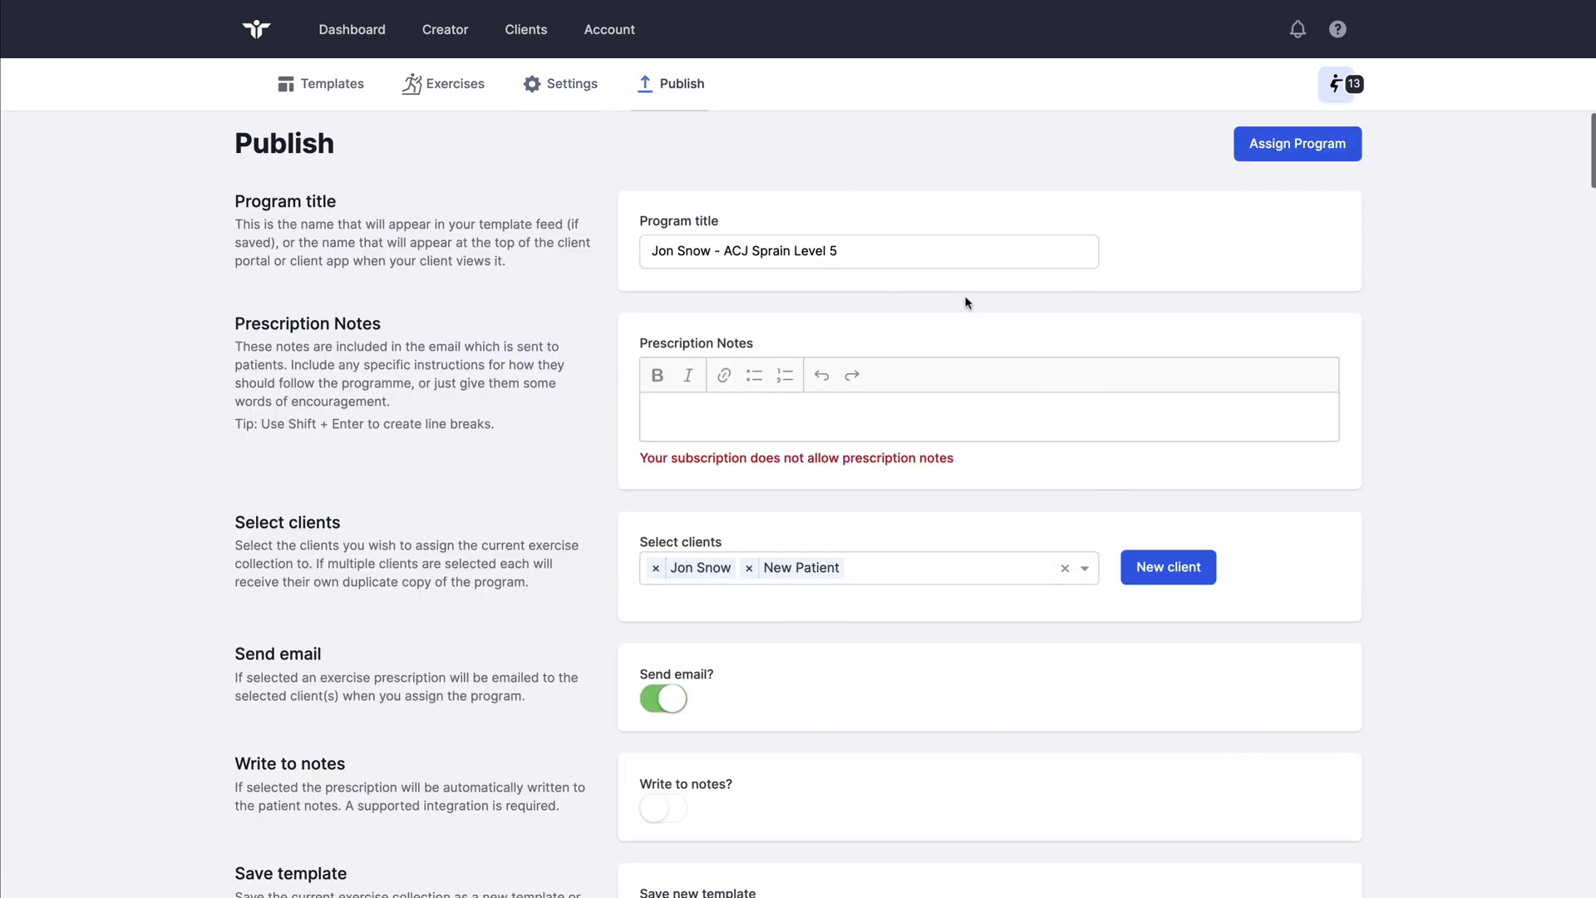
{"action": "scroll", "coordinate": [966, 301], "scroll_direction": "down", "scroll_amount": 1}
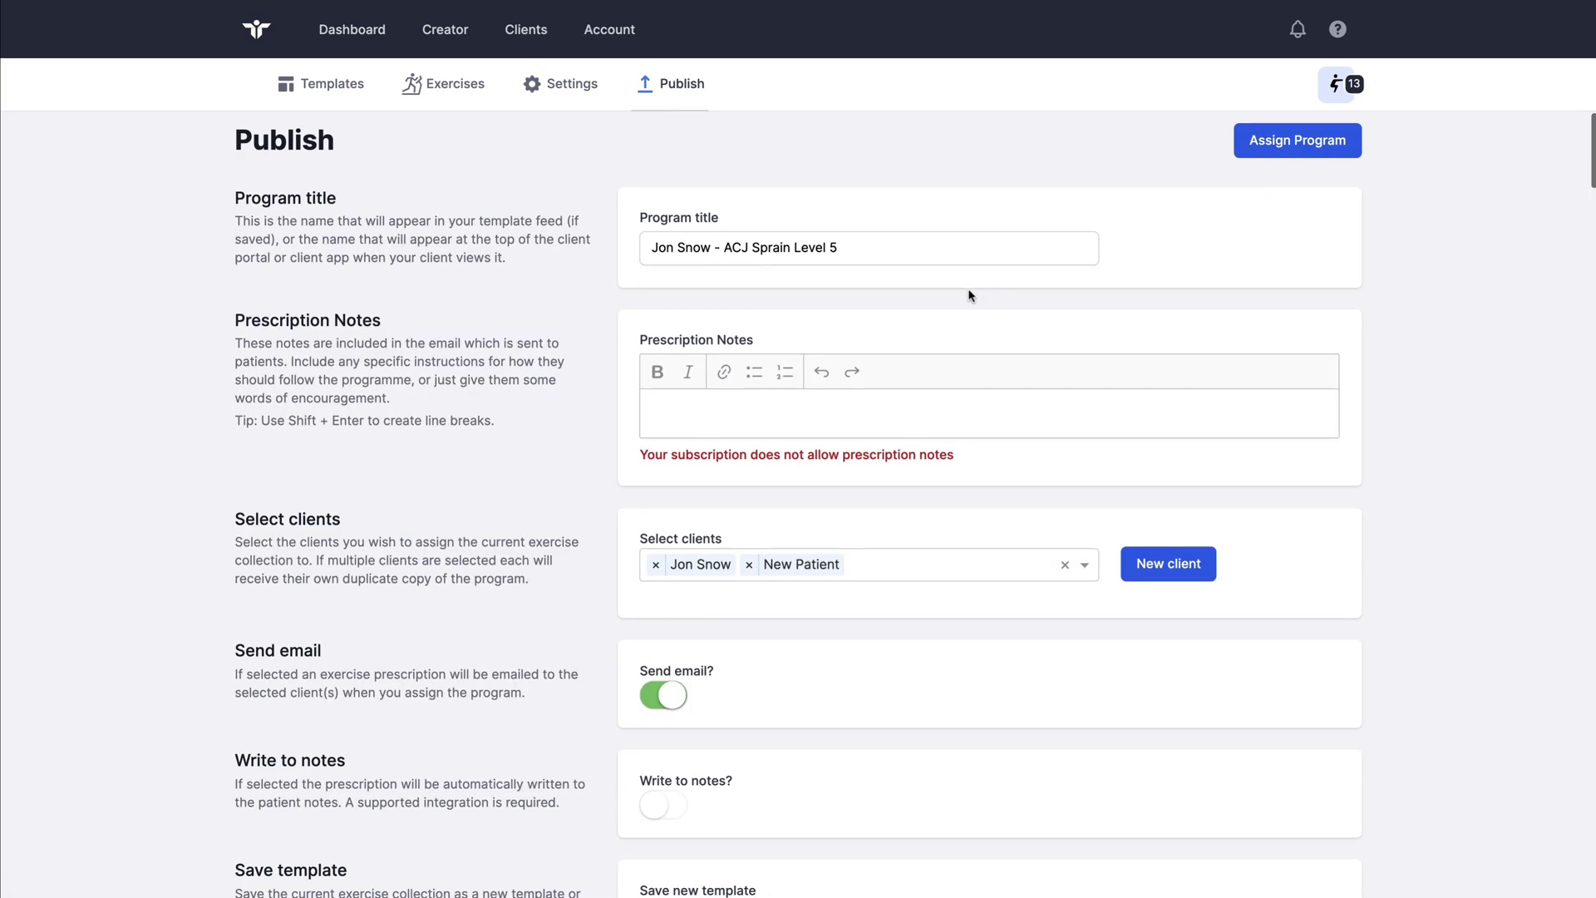
{"action": "scroll", "coordinate": [939, 295], "scroll_direction": "up", "scroll_amount": 1}
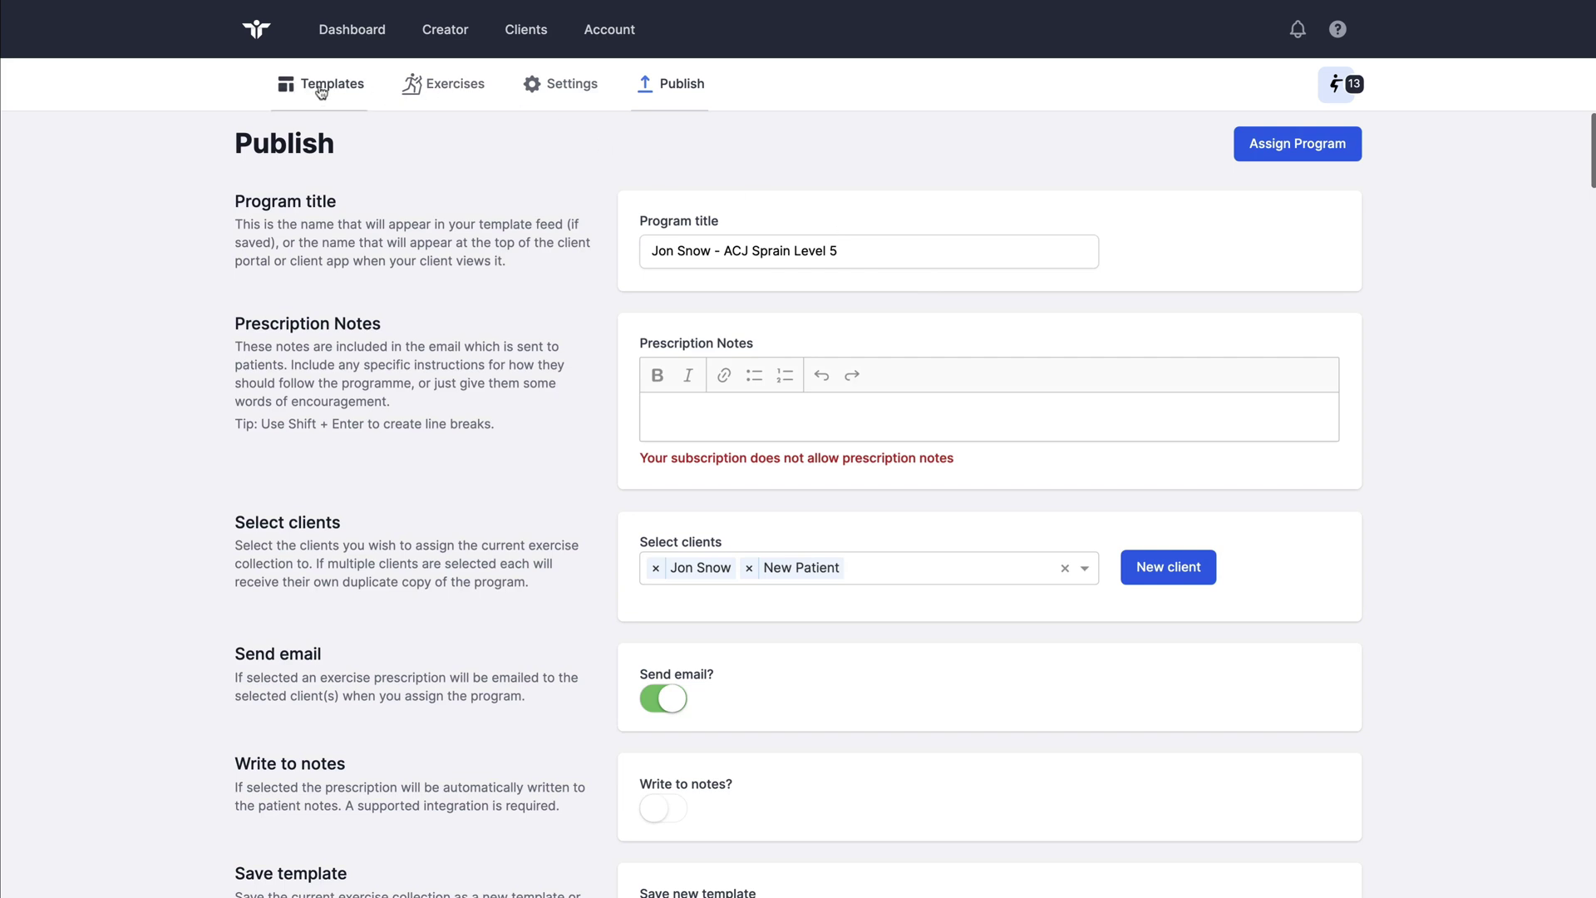
Add SMR Hip Adductor and one more Adductor Programme Level 3 exercise to the collection
{"action": "left_click", "coordinate": [403, 114]}
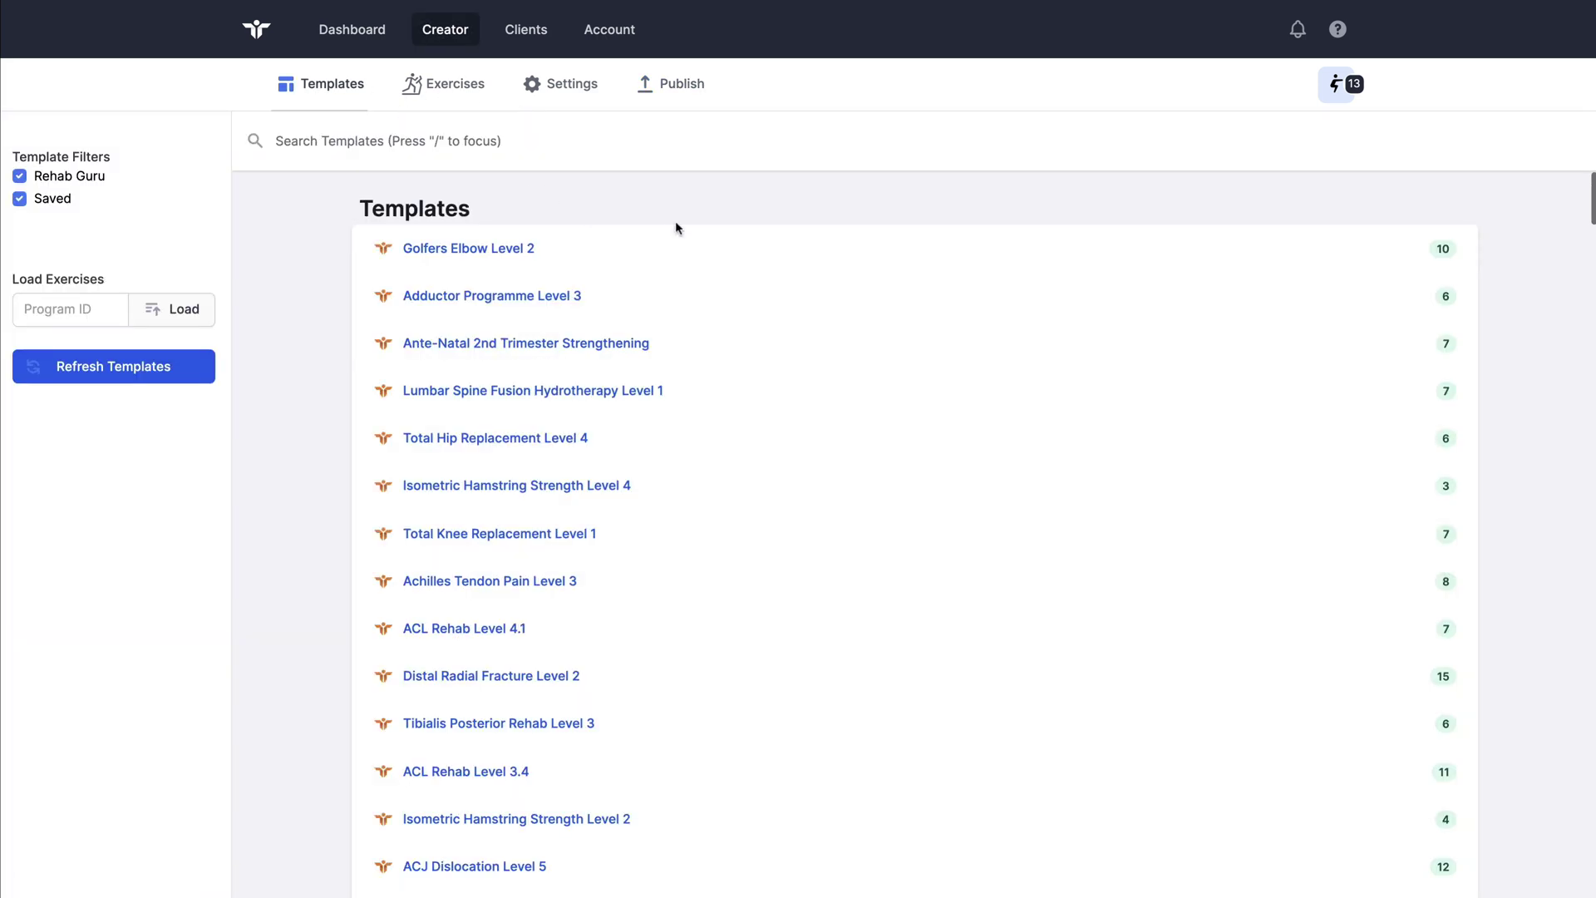
{"action": "left_click", "coordinate": [522, 299]}
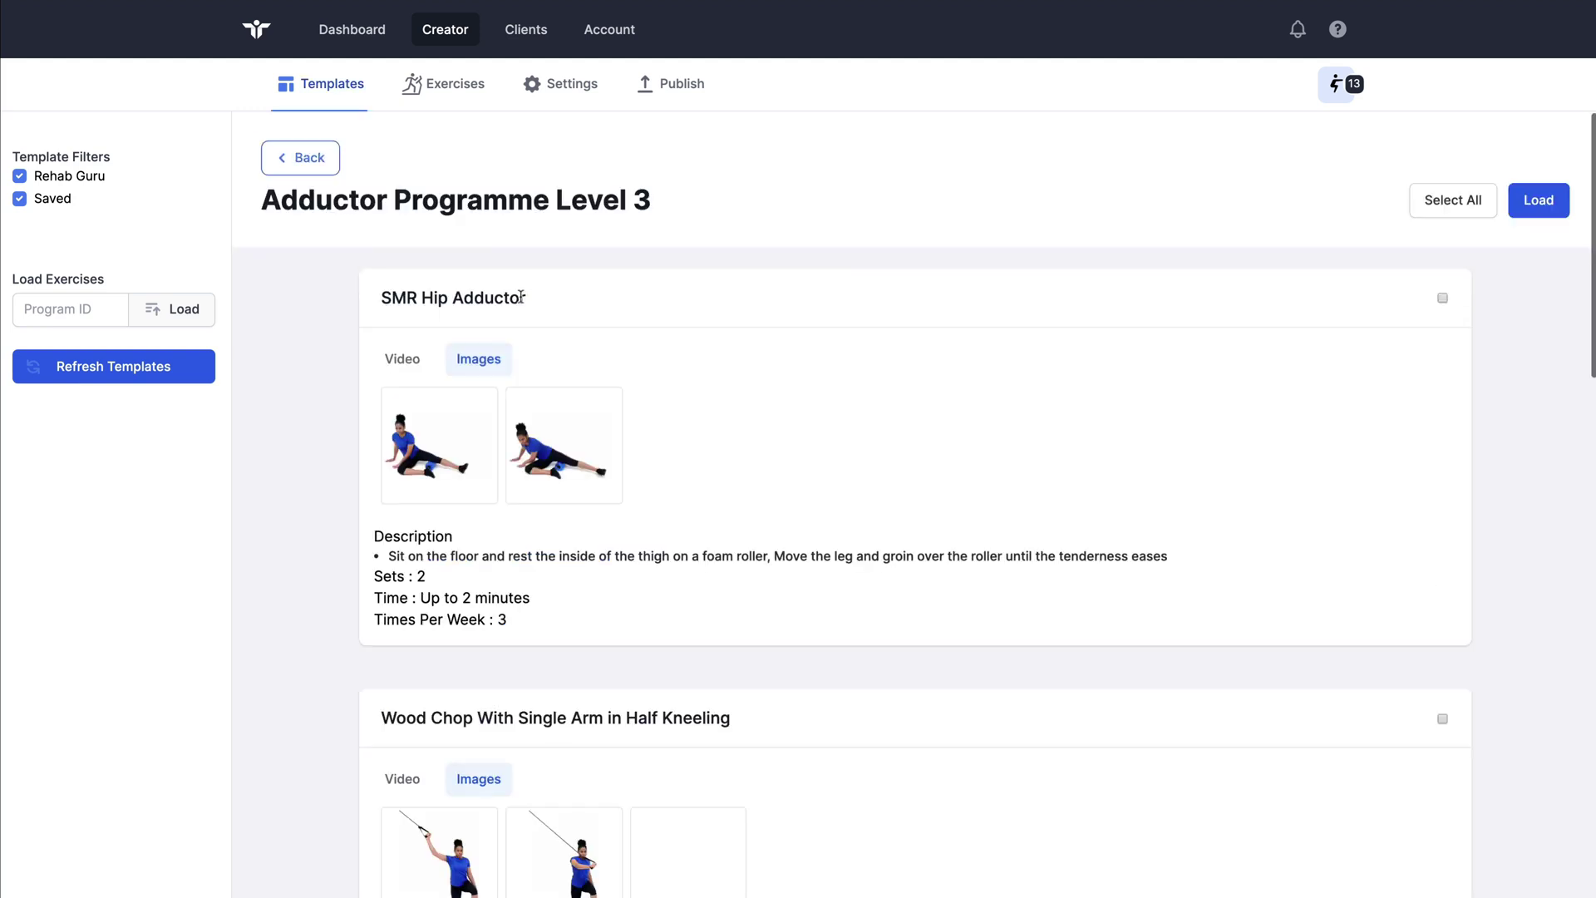
{"action": "left_click", "coordinate": [1443, 299]}
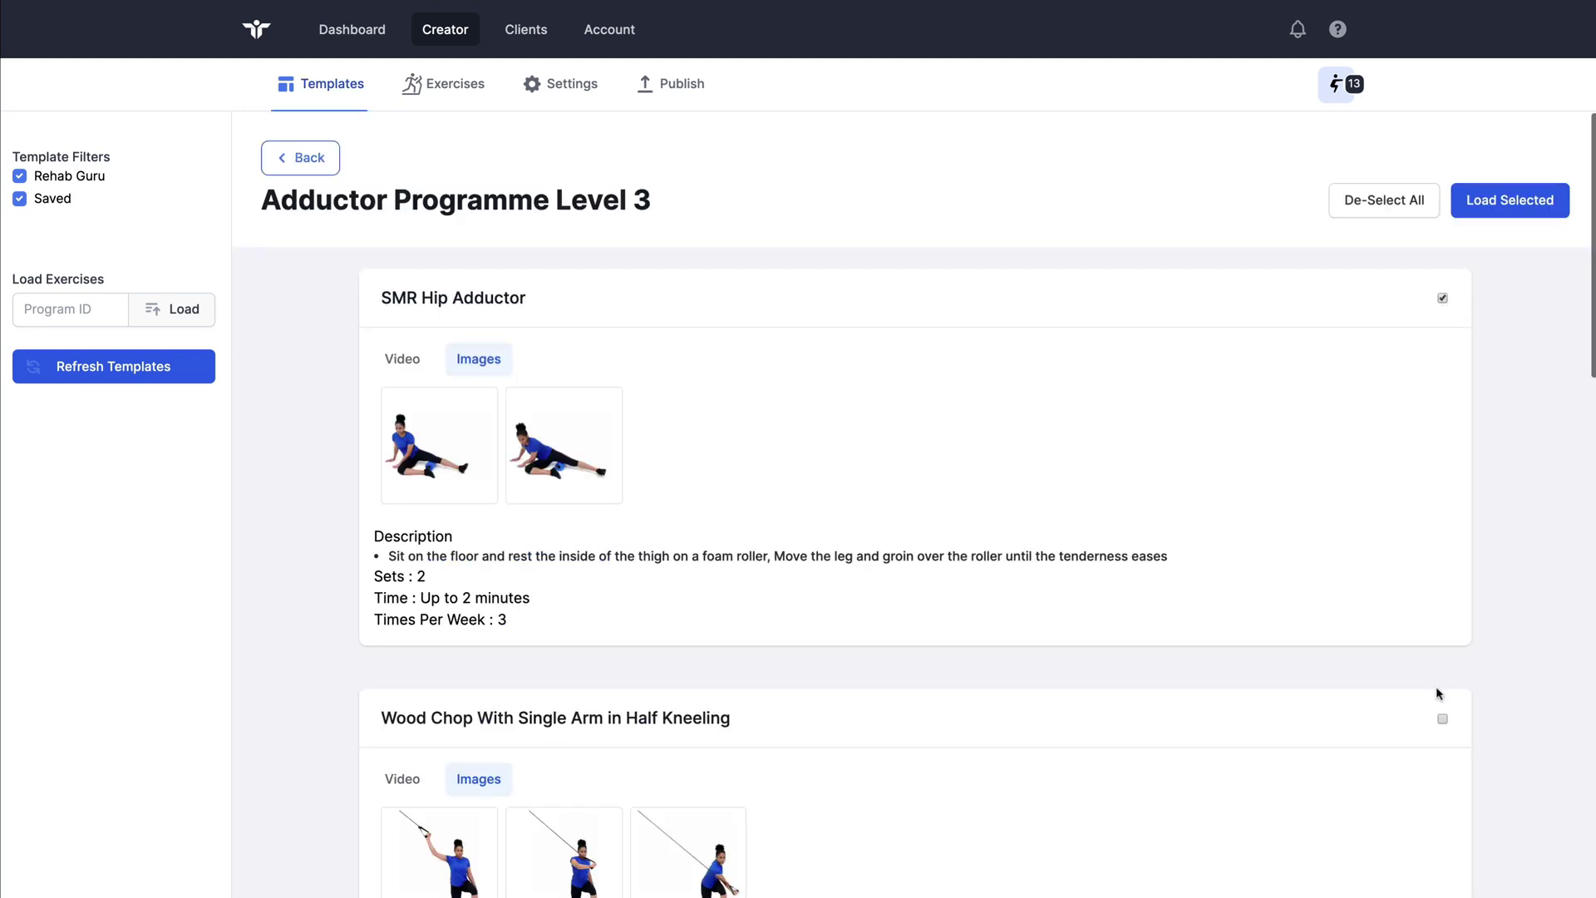
{"action": "left_click", "coordinate": [1516, 213]}
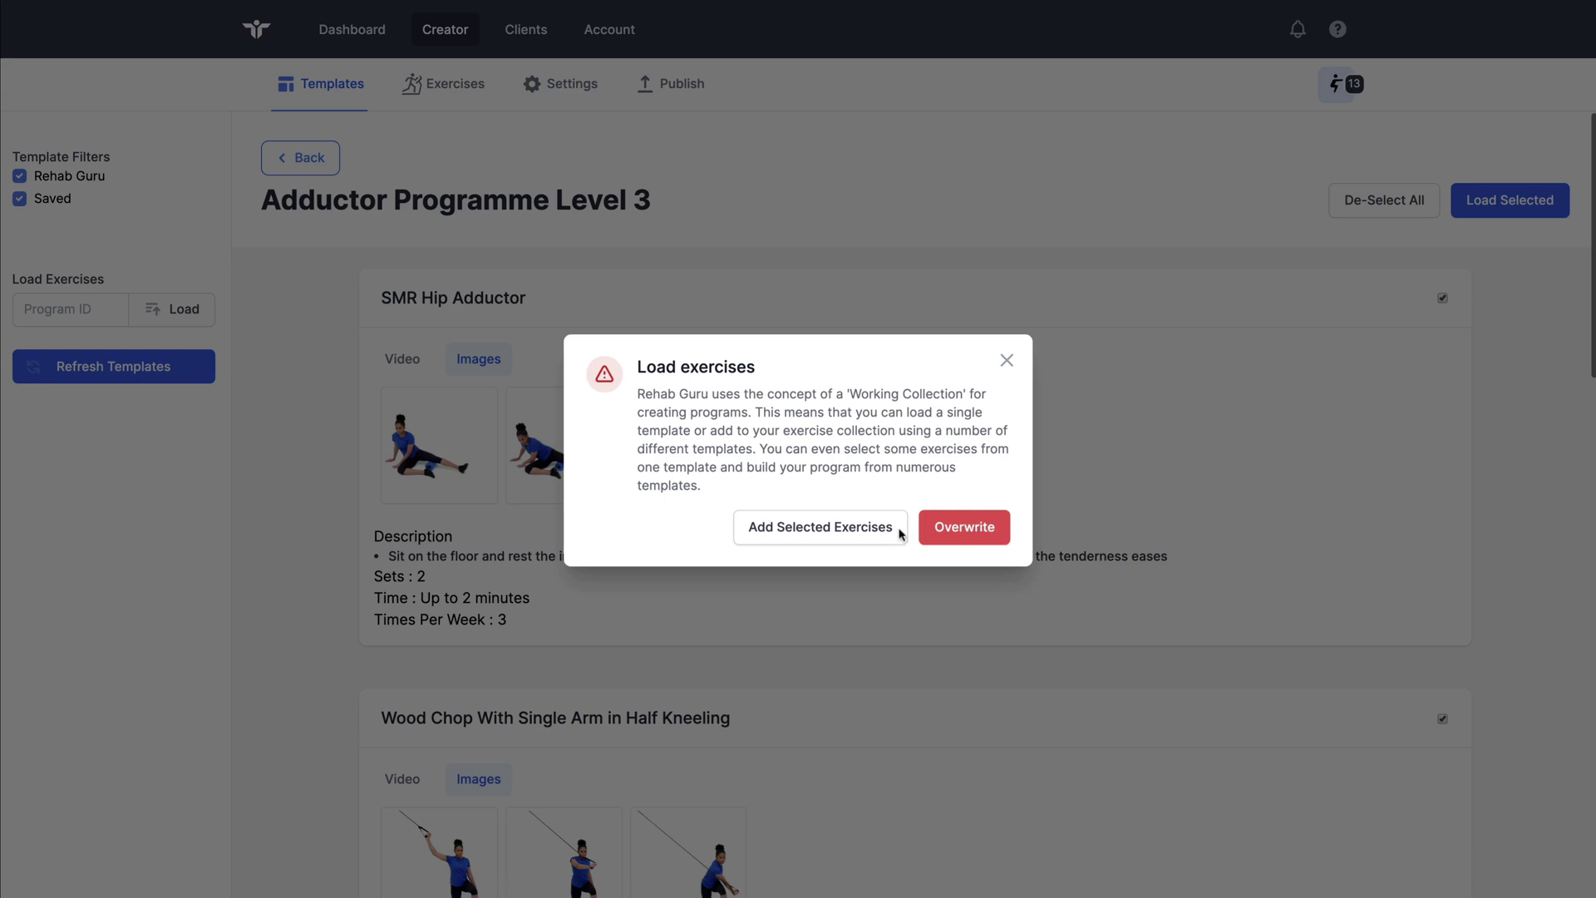
{"action": "left_click", "coordinate": [810, 533]}
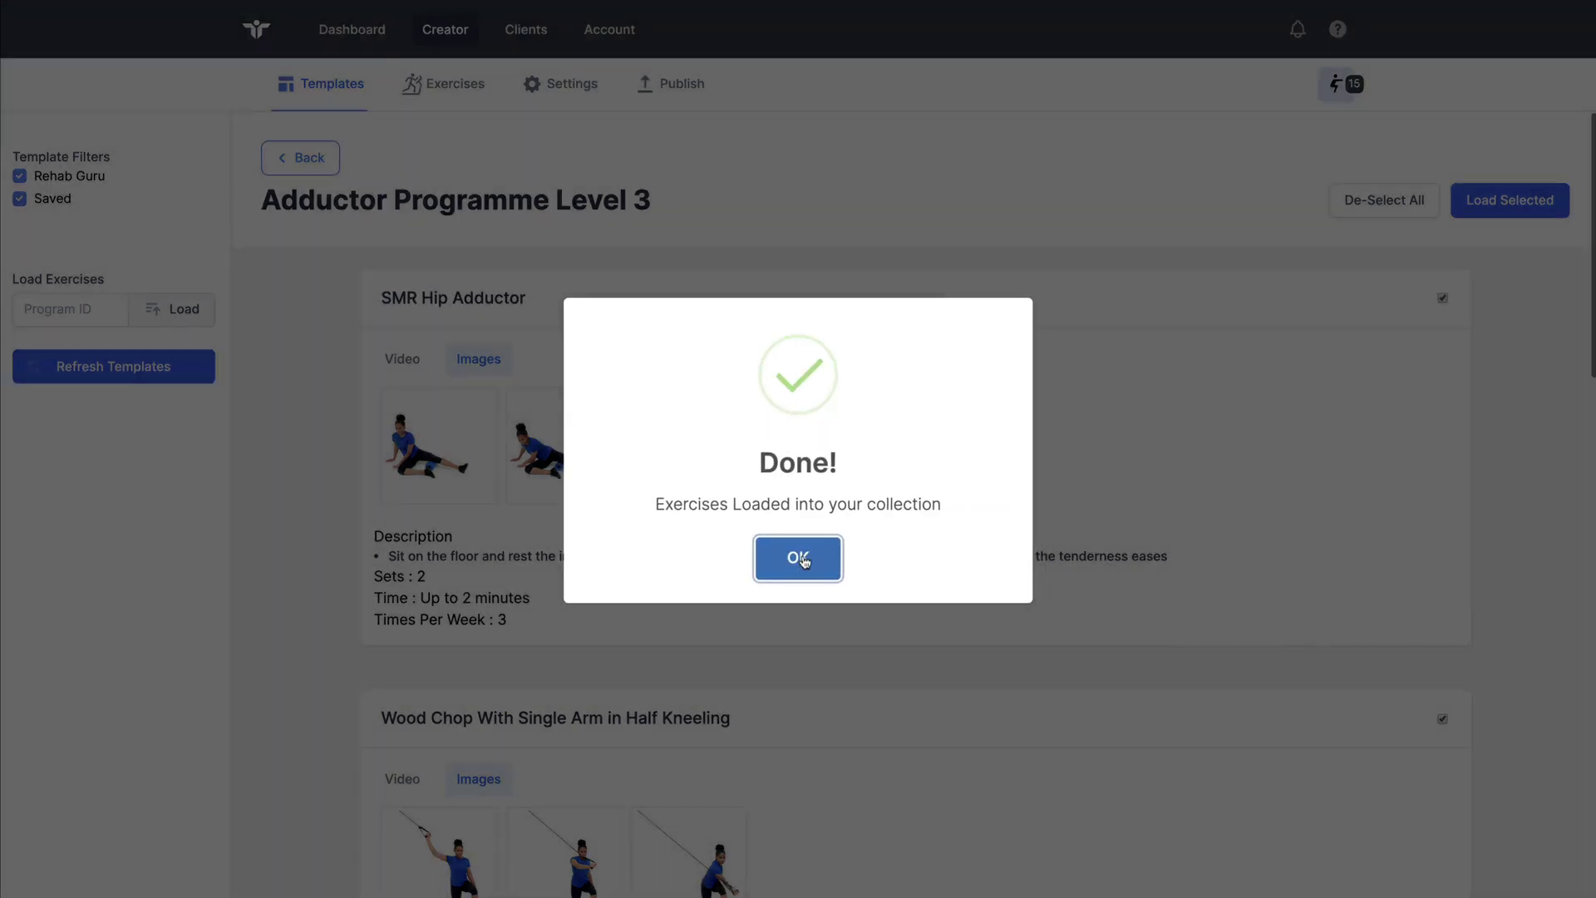
{"action": "left_click", "coordinate": [803, 560]}
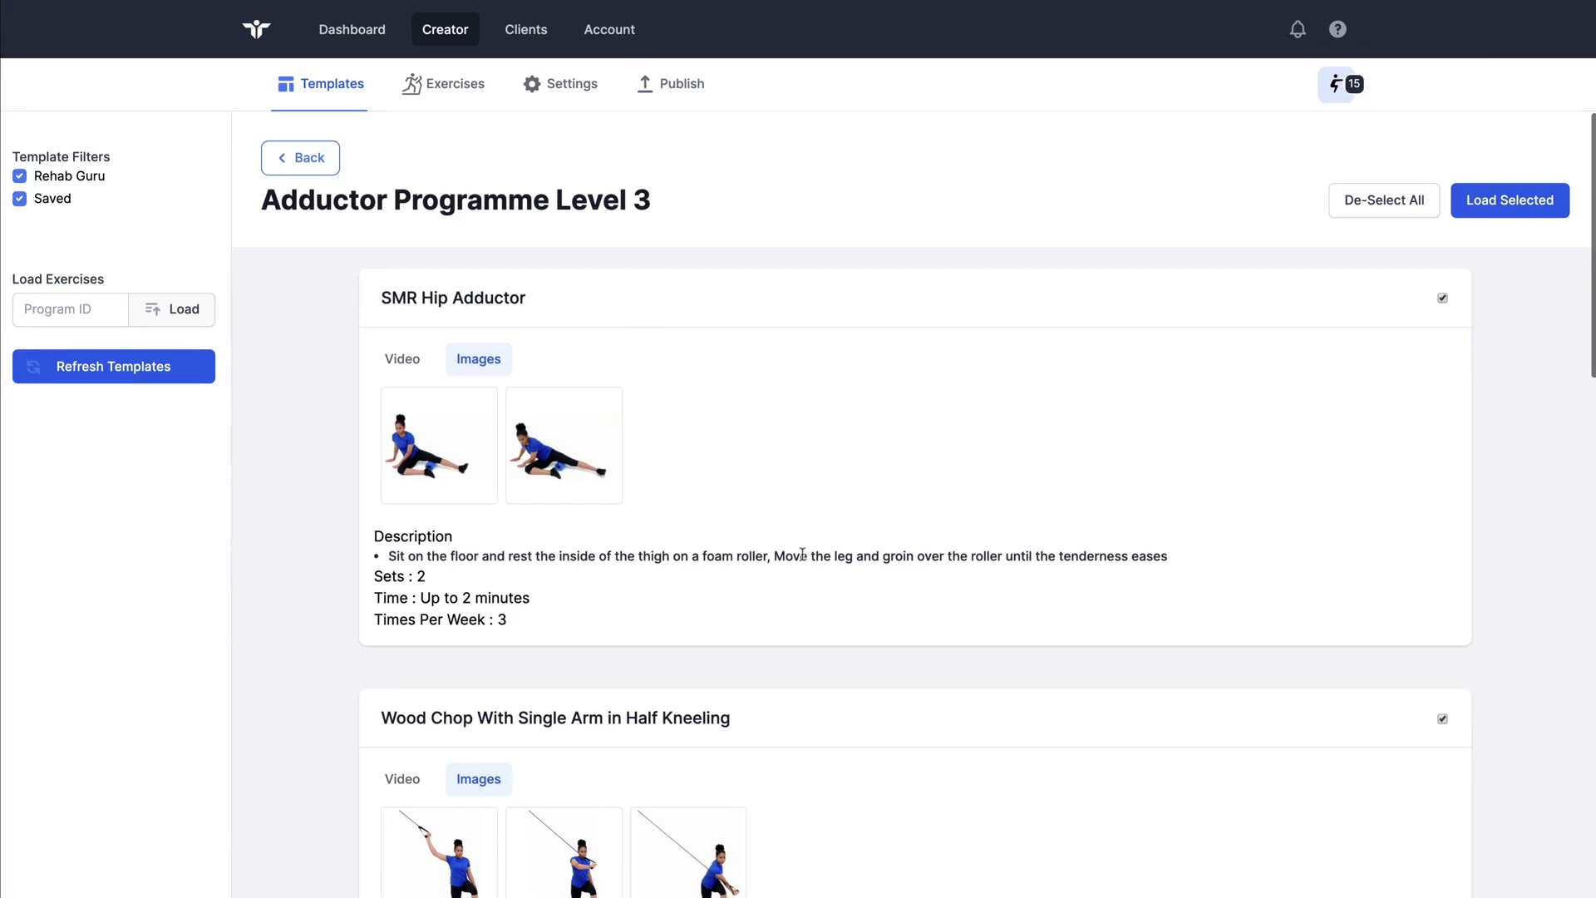
Confirm the collection now holds 15 exercises, then go to the exercise library
{"action": "left_click", "coordinate": [1332, 84]}
{"action": "scroll", "coordinate": [1187, 250], "scroll_direction": "down", "scroll_amount": 5}
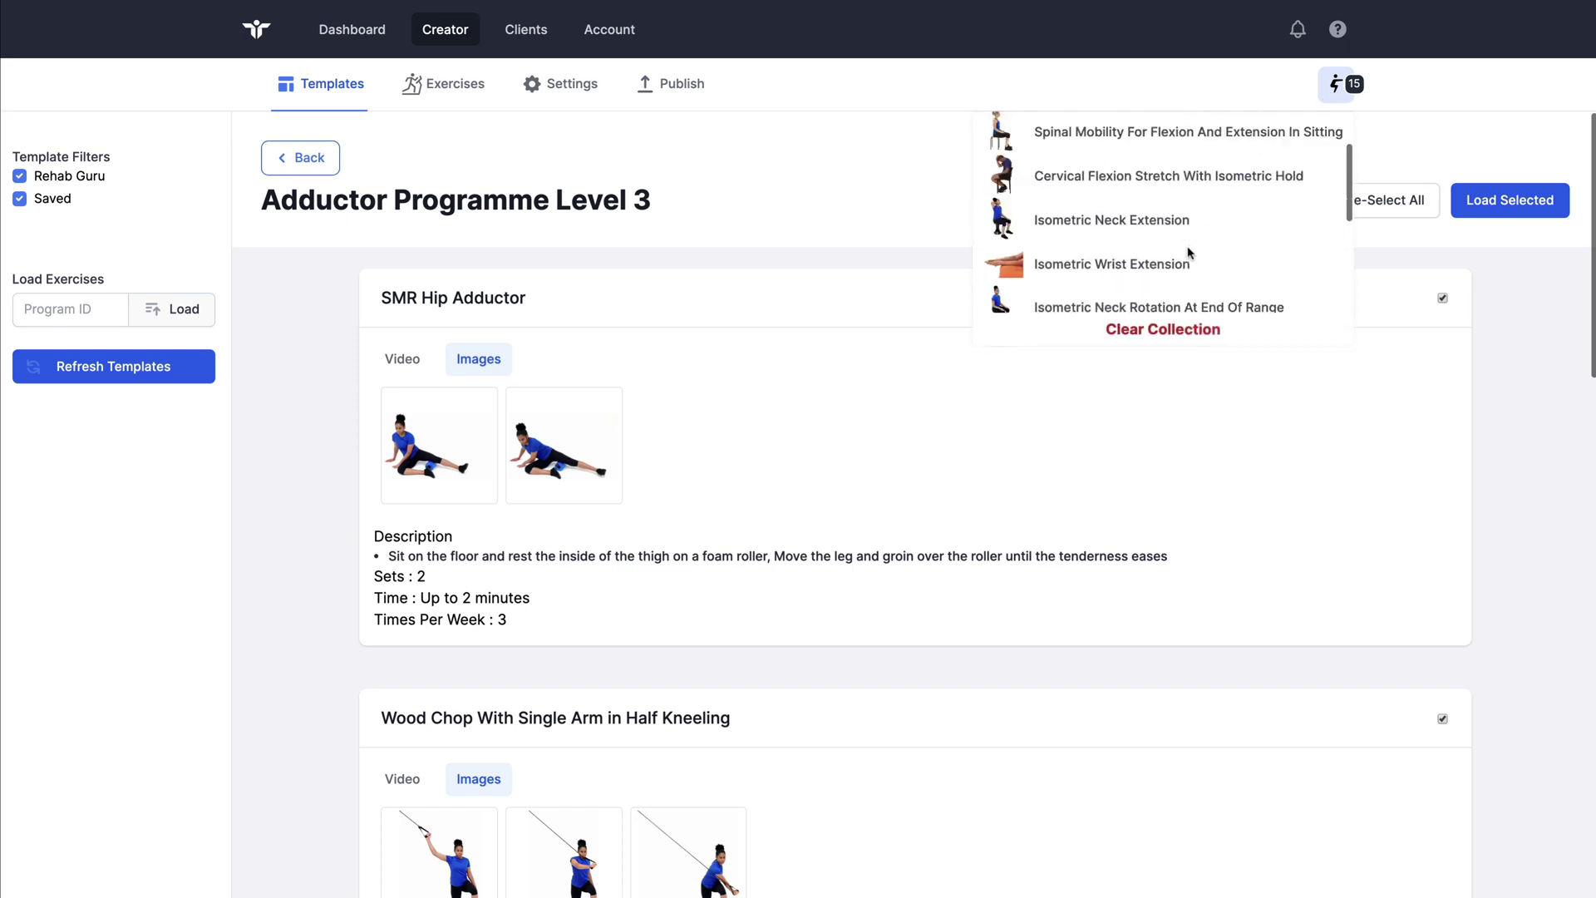
{"action": "scroll", "coordinate": [1189, 253], "scroll_direction": "up", "scroll_amount": 5}
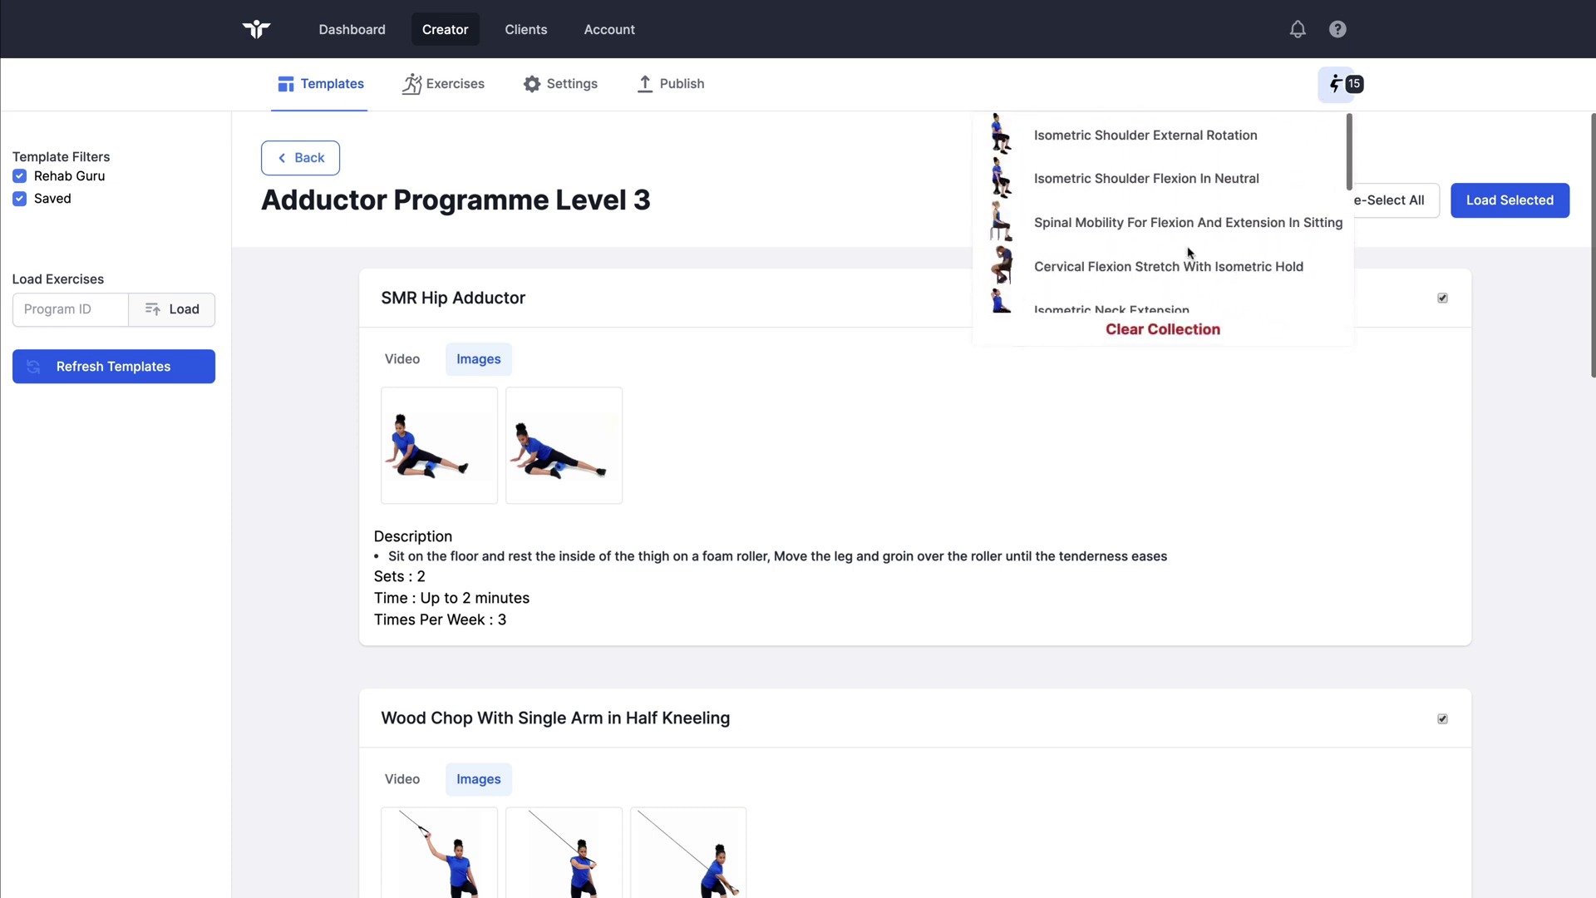
{"action": "left_click", "coordinate": [939, 194]}
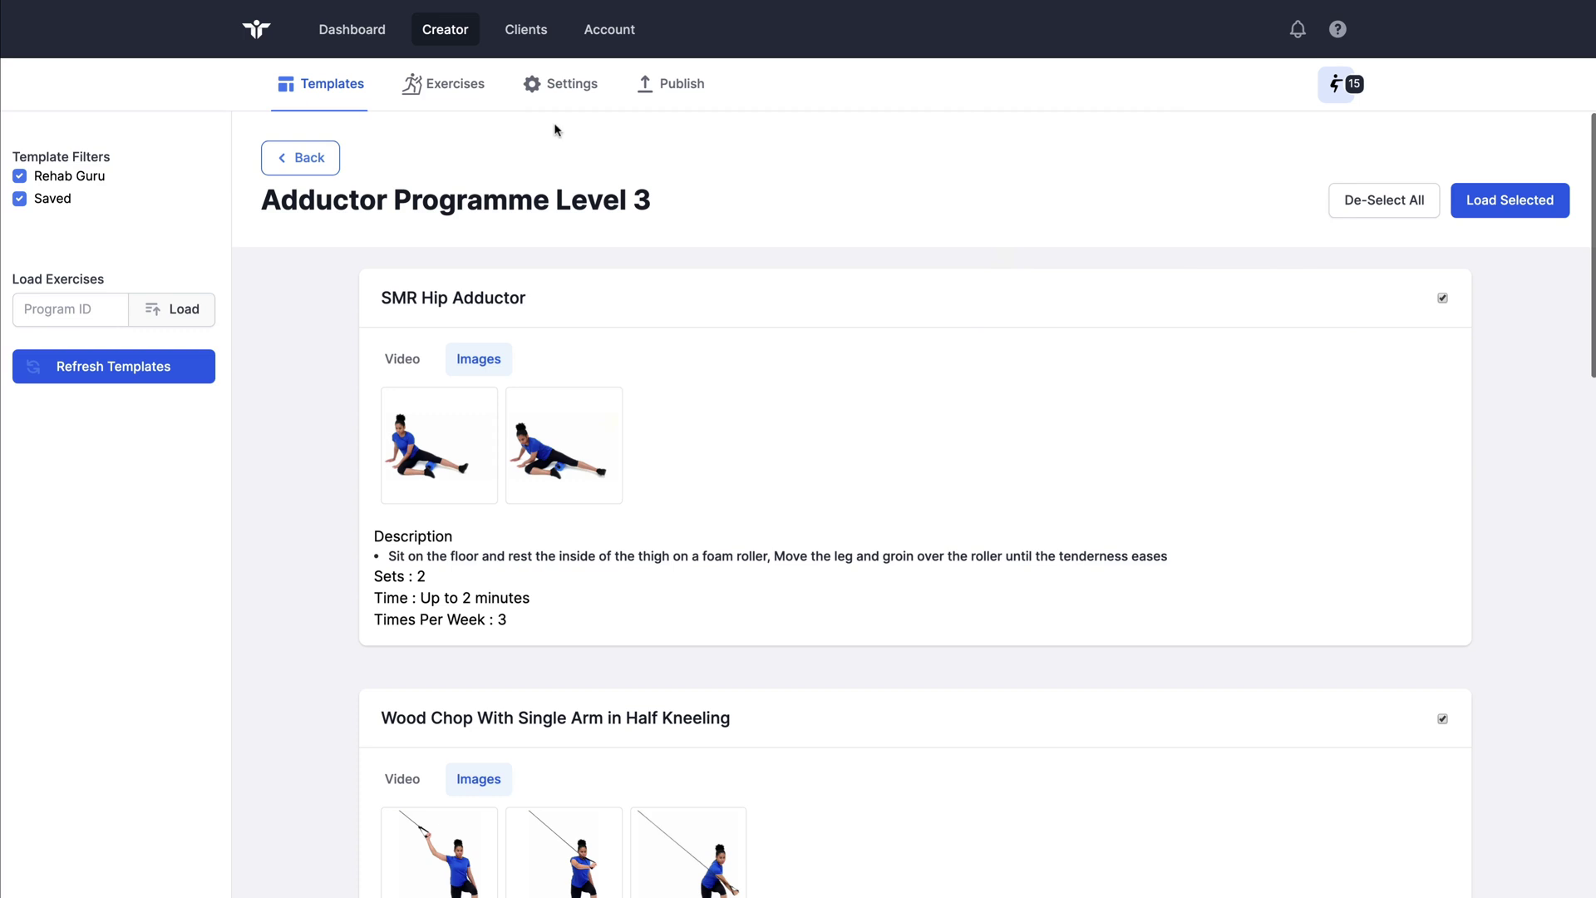
{"action": "left_click", "coordinate": [475, 90]}
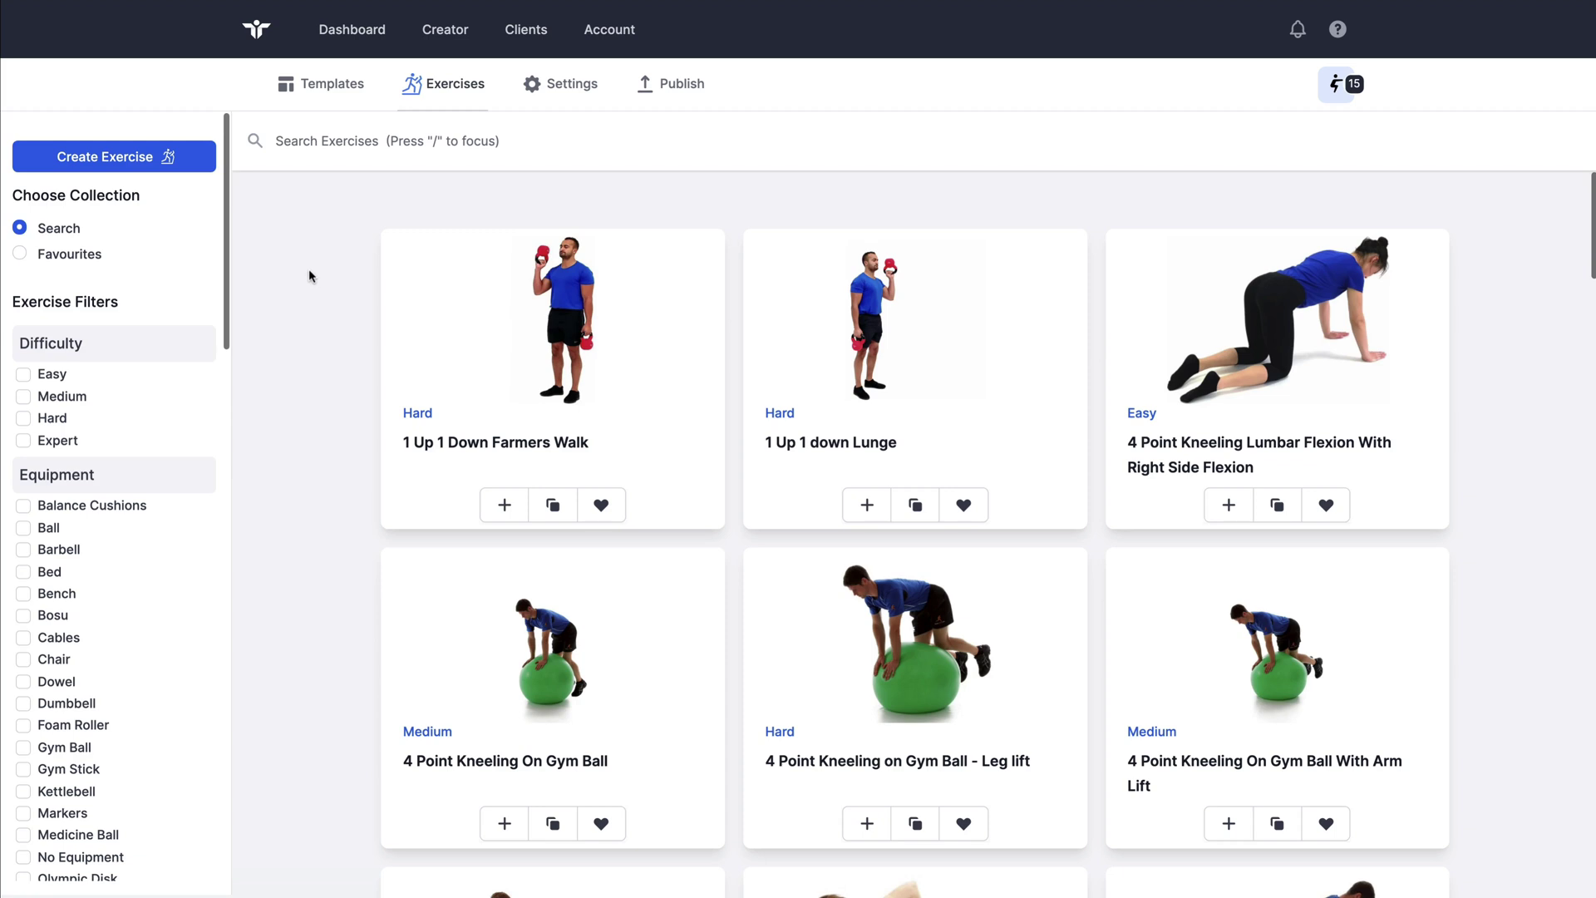
Add 1 Up 1 Down Farmers Walk, 1 Up 1 down Lunge, 4 Point Kneeling Rotation and 4 Way Lines Ups
{"action": "left_click", "coordinate": [503, 505]}
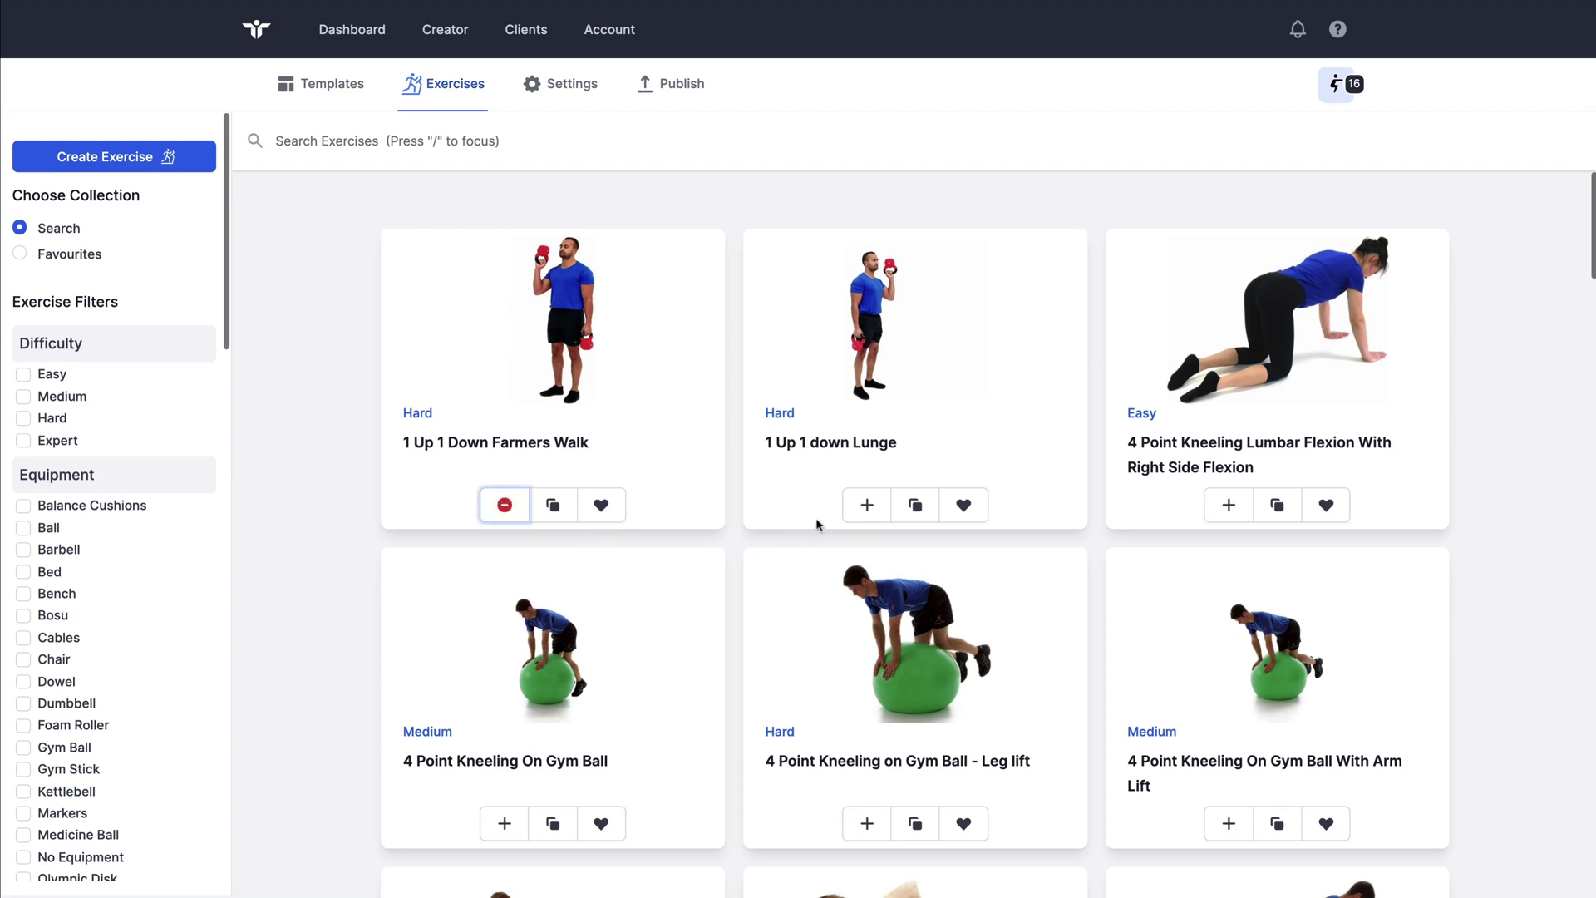
{"action": "left_click", "coordinate": [867, 506]}
{"action": "scroll", "coordinate": [857, 669], "scroll_direction": "down", "scroll_amount": 5}
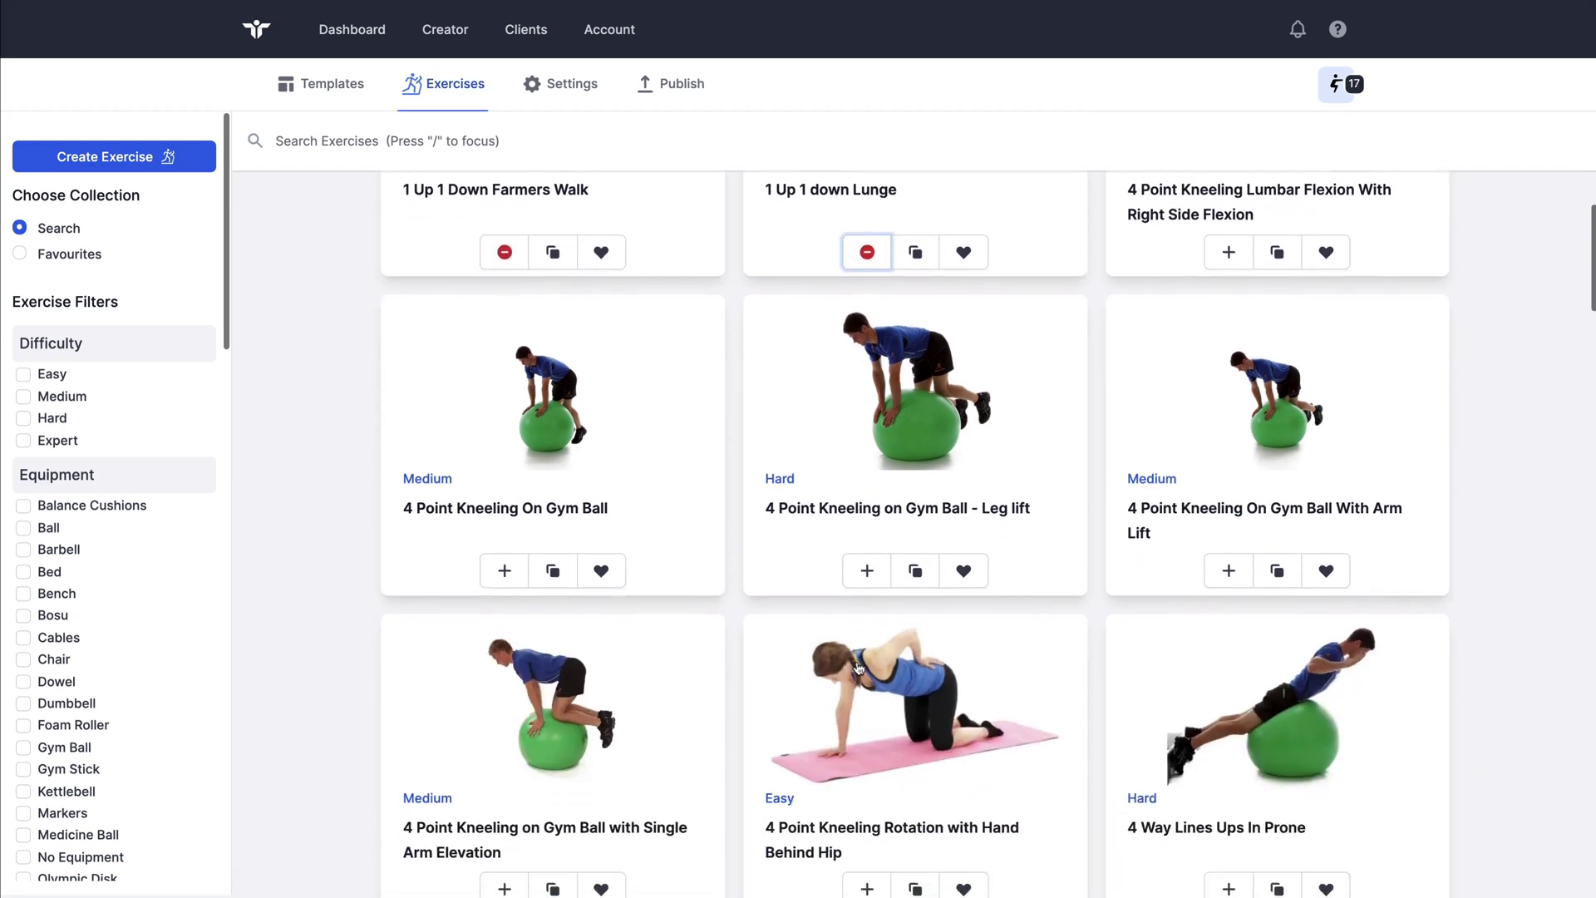
{"action": "left_click", "coordinate": [859, 661]}
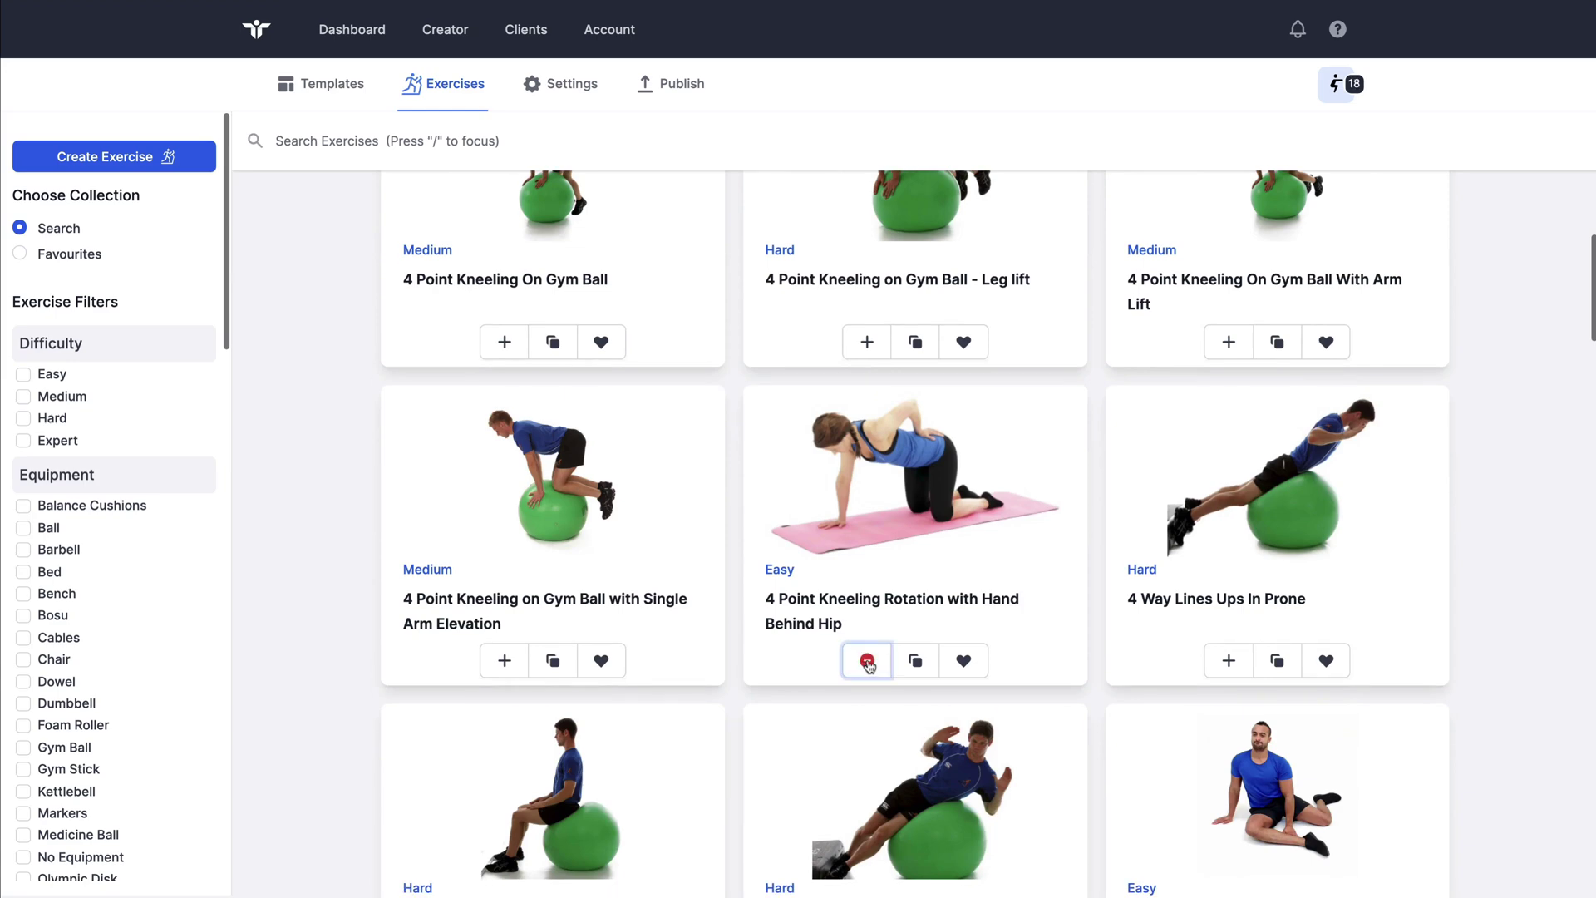
{"action": "scroll", "coordinate": [869, 665], "scroll_direction": "down", "scroll_amount": 3}
{"action": "left_click", "coordinate": [867, 657]}
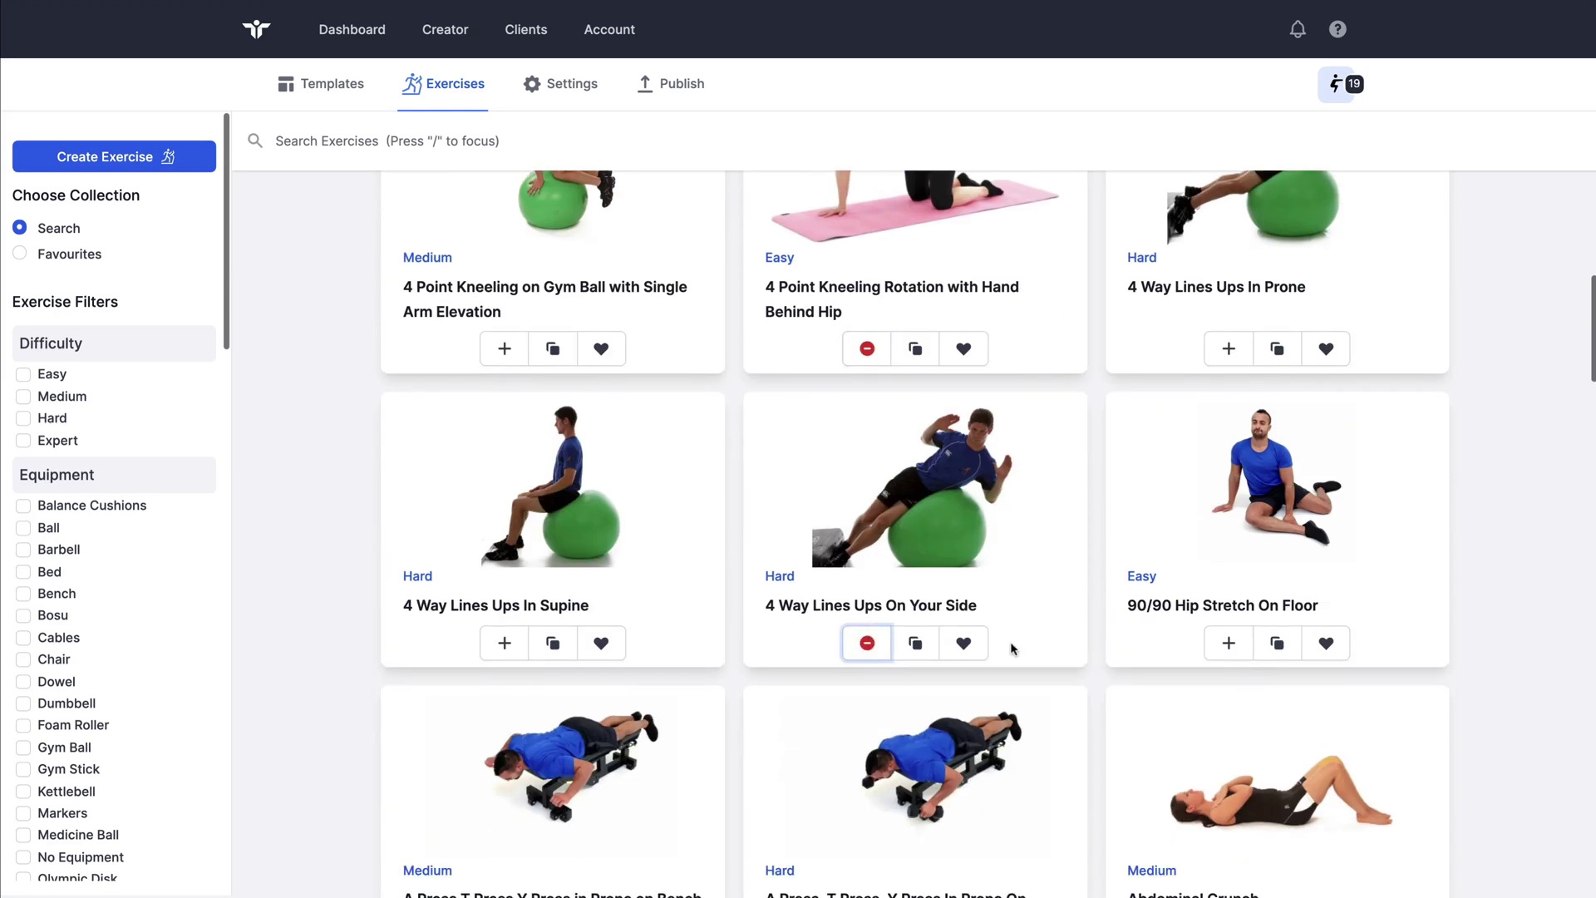
Rename Isometric Shoulder External Rotation to 'Isometric Shoulder'
{"action": "left_click", "coordinate": [559, 85]}
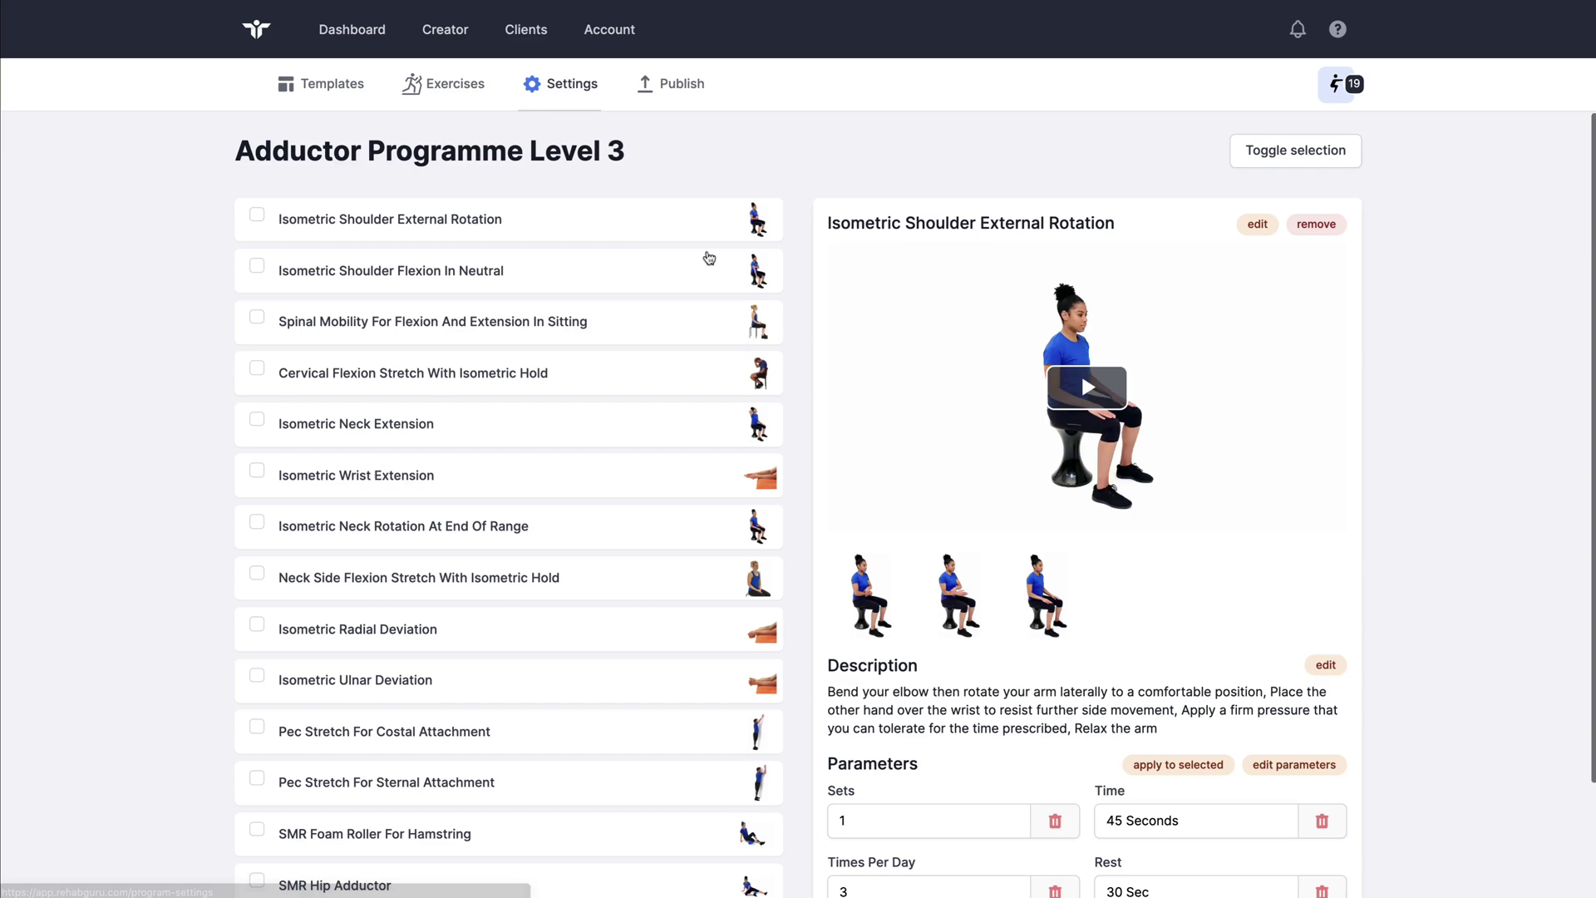
{"action": "scroll", "coordinate": [602, 651], "scroll_direction": "down", "scroll_amount": 4}
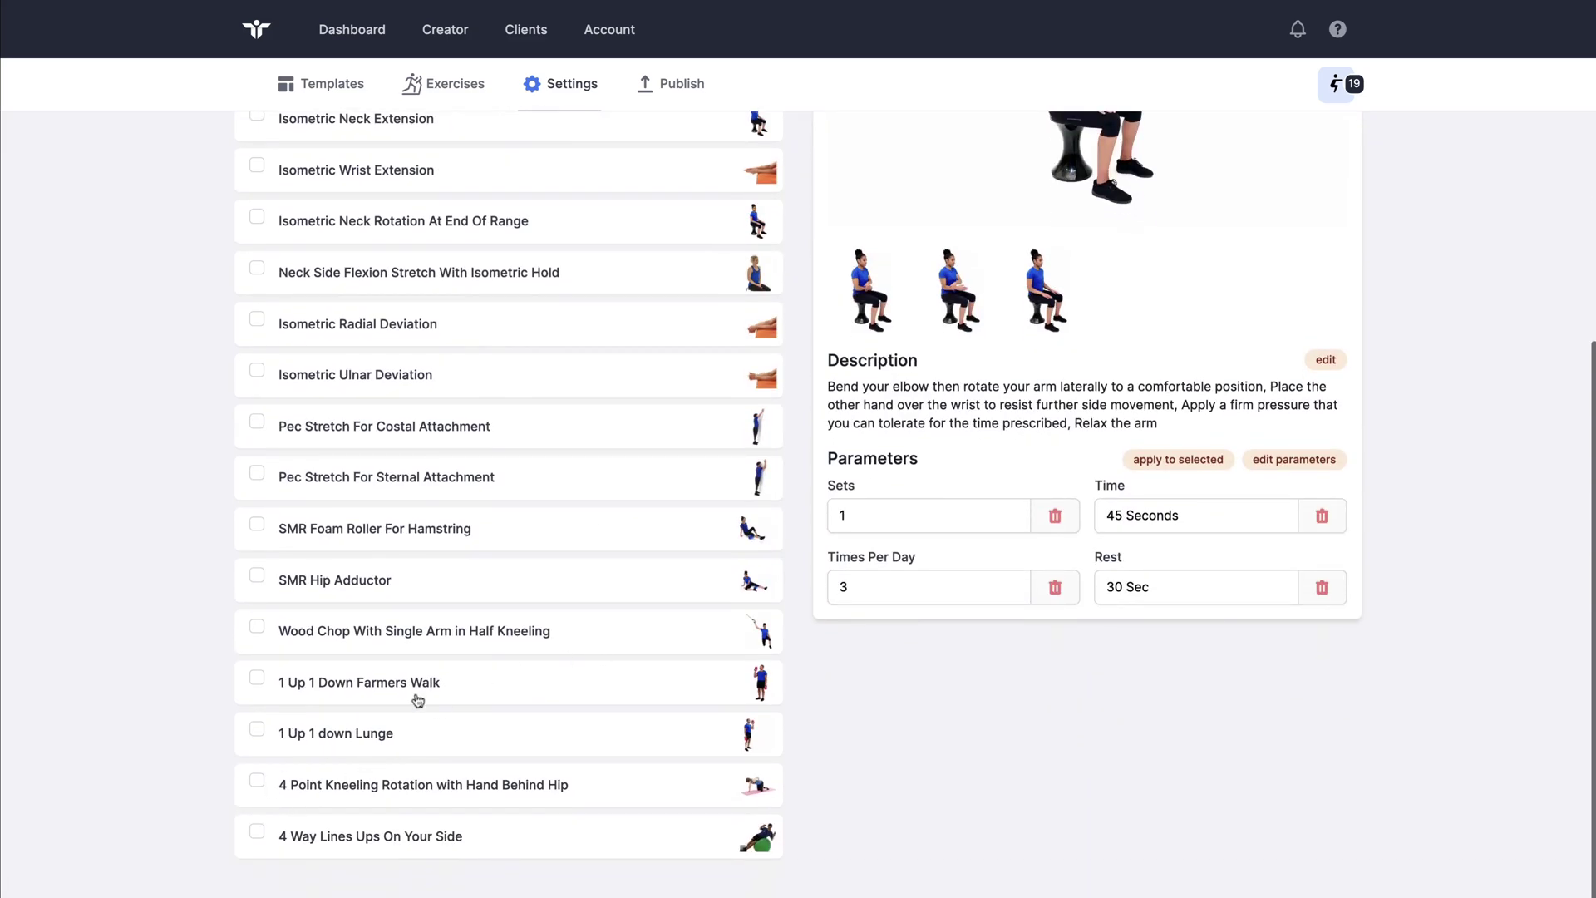
{"action": "scroll", "coordinate": [486, 679], "scroll_direction": "up", "scroll_amount": 1}
{"action": "scroll", "coordinate": [486, 679], "scroll_direction": "up", "scroll_amount": 4}
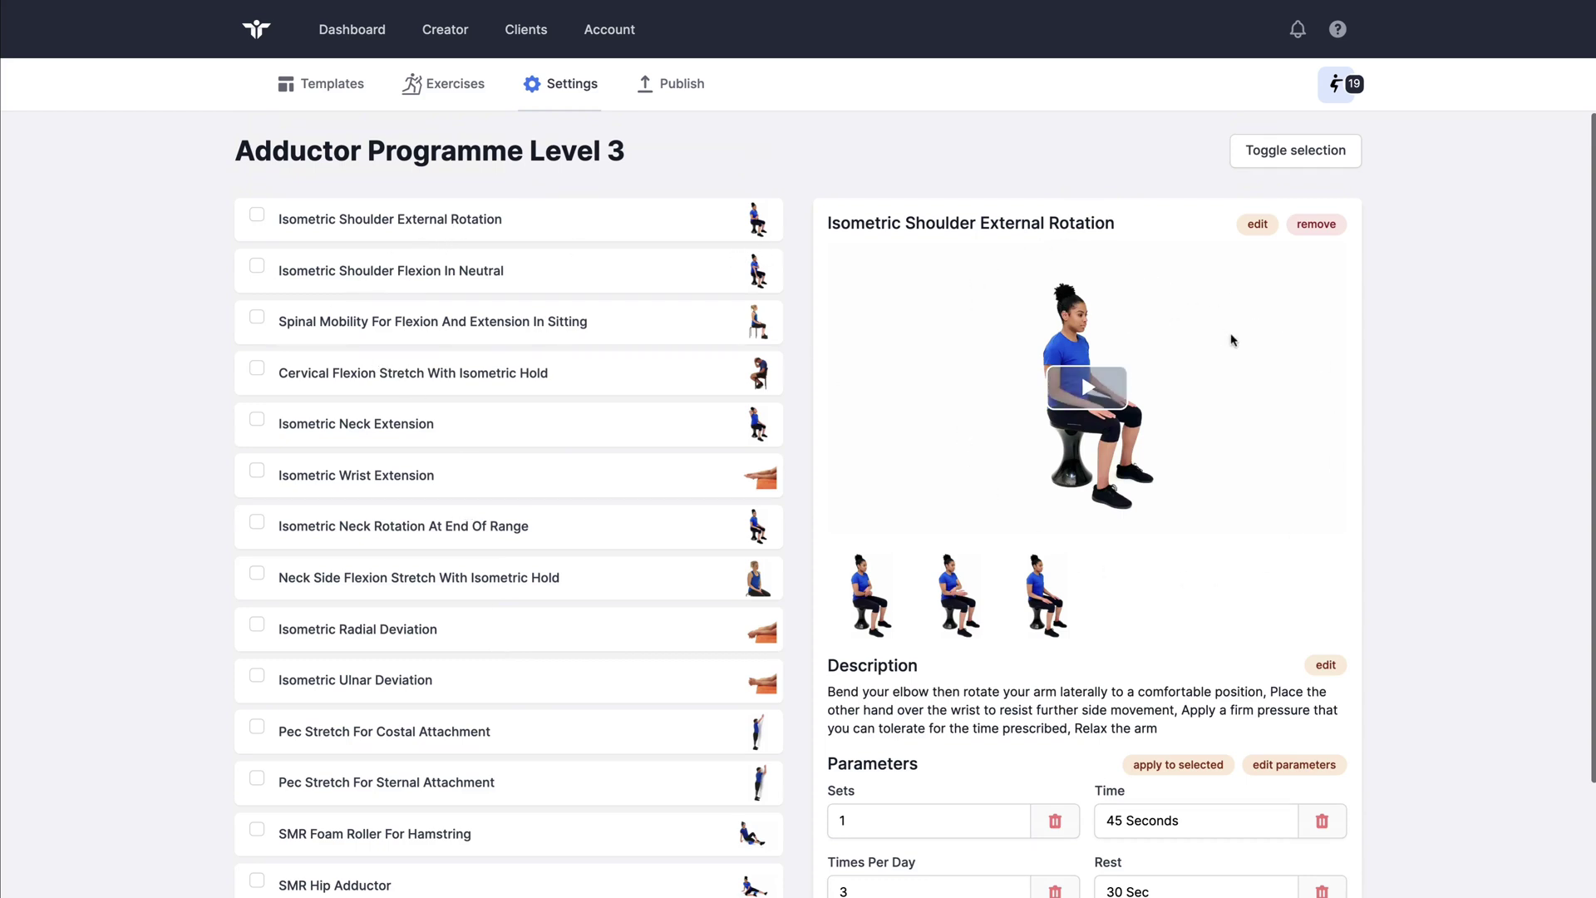
{"action": "scroll", "coordinate": [1231, 341], "scroll_direction": "down", "scroll_amount": 4}
{"action": "scroll", "coordinate": [1226, 342], "scroll_direction": "up", "scroll_amount": 4}
{"action": "left_click", "coordinate": [1257, 224]}
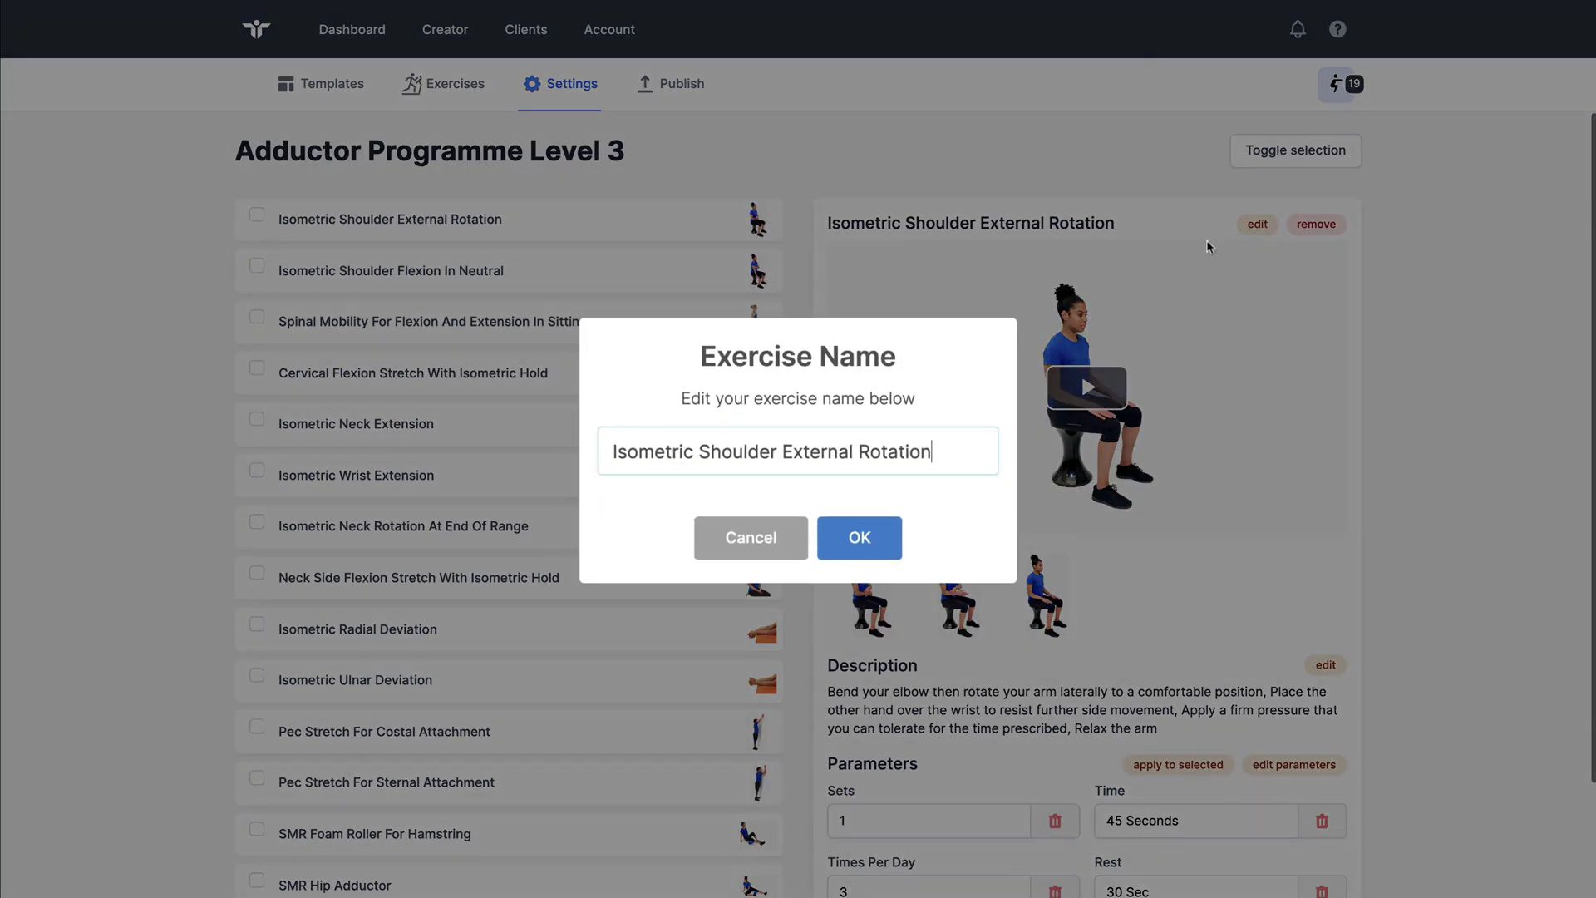
{"action": "left_click_drag", "start_coordinate": [951, 446], "coordinate": [772, 450]}
{"action": "key", "text": "BackSpace"}
{"action": "left_click", "coordinate": [855, 526]}
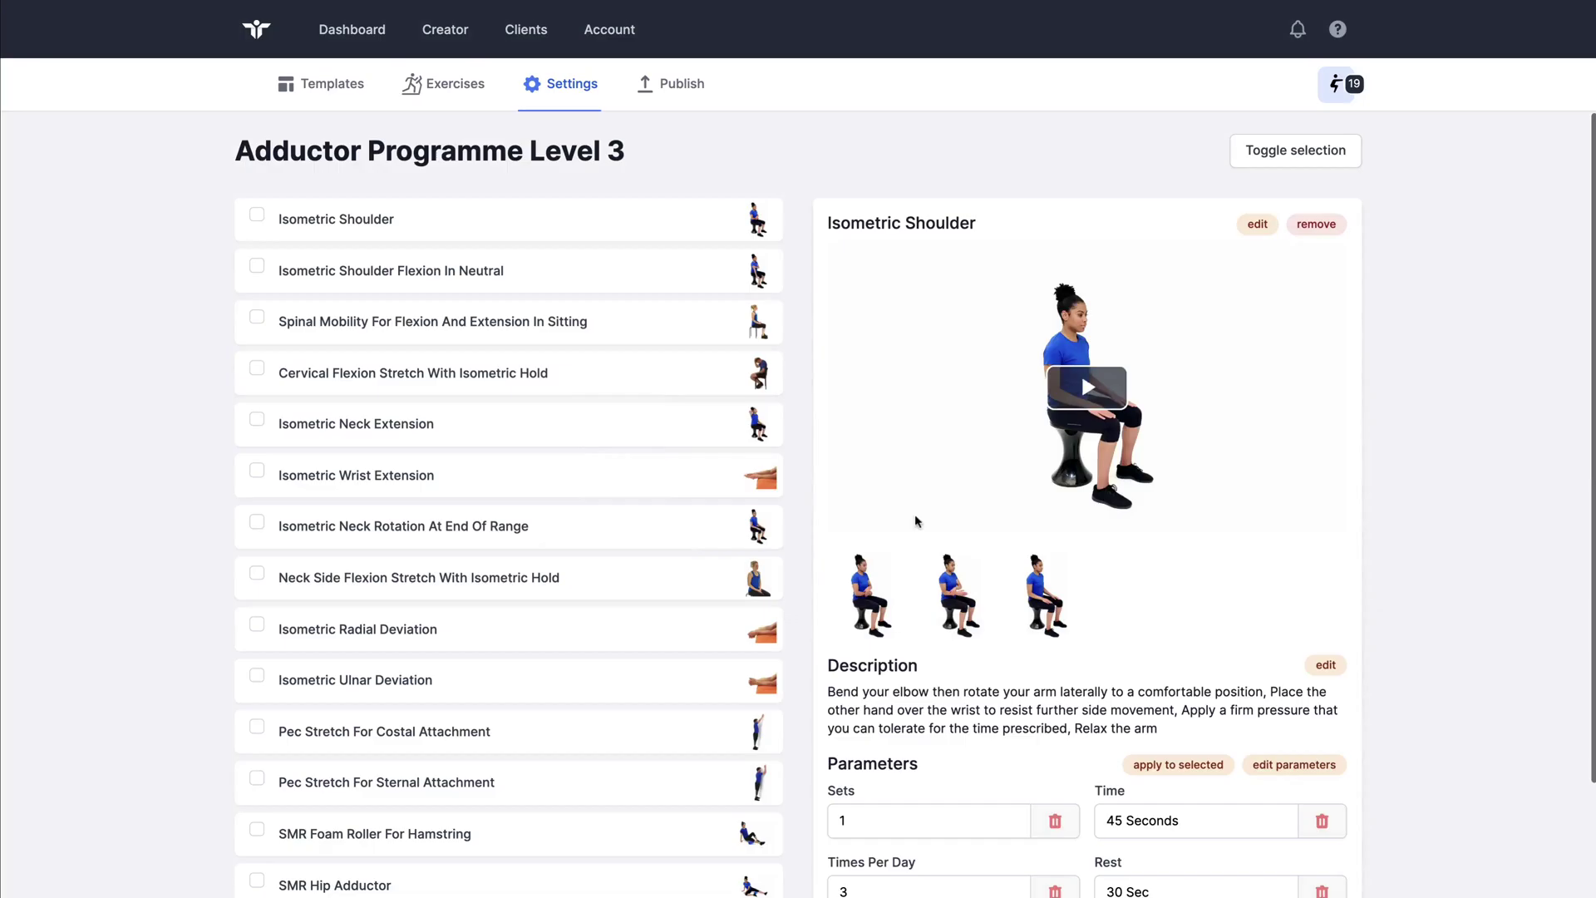
Delete the Isometric Shoulder exercise and tick the spinal mobility exercise
{"action": "left_click", "coordinate": [1314, 226]}
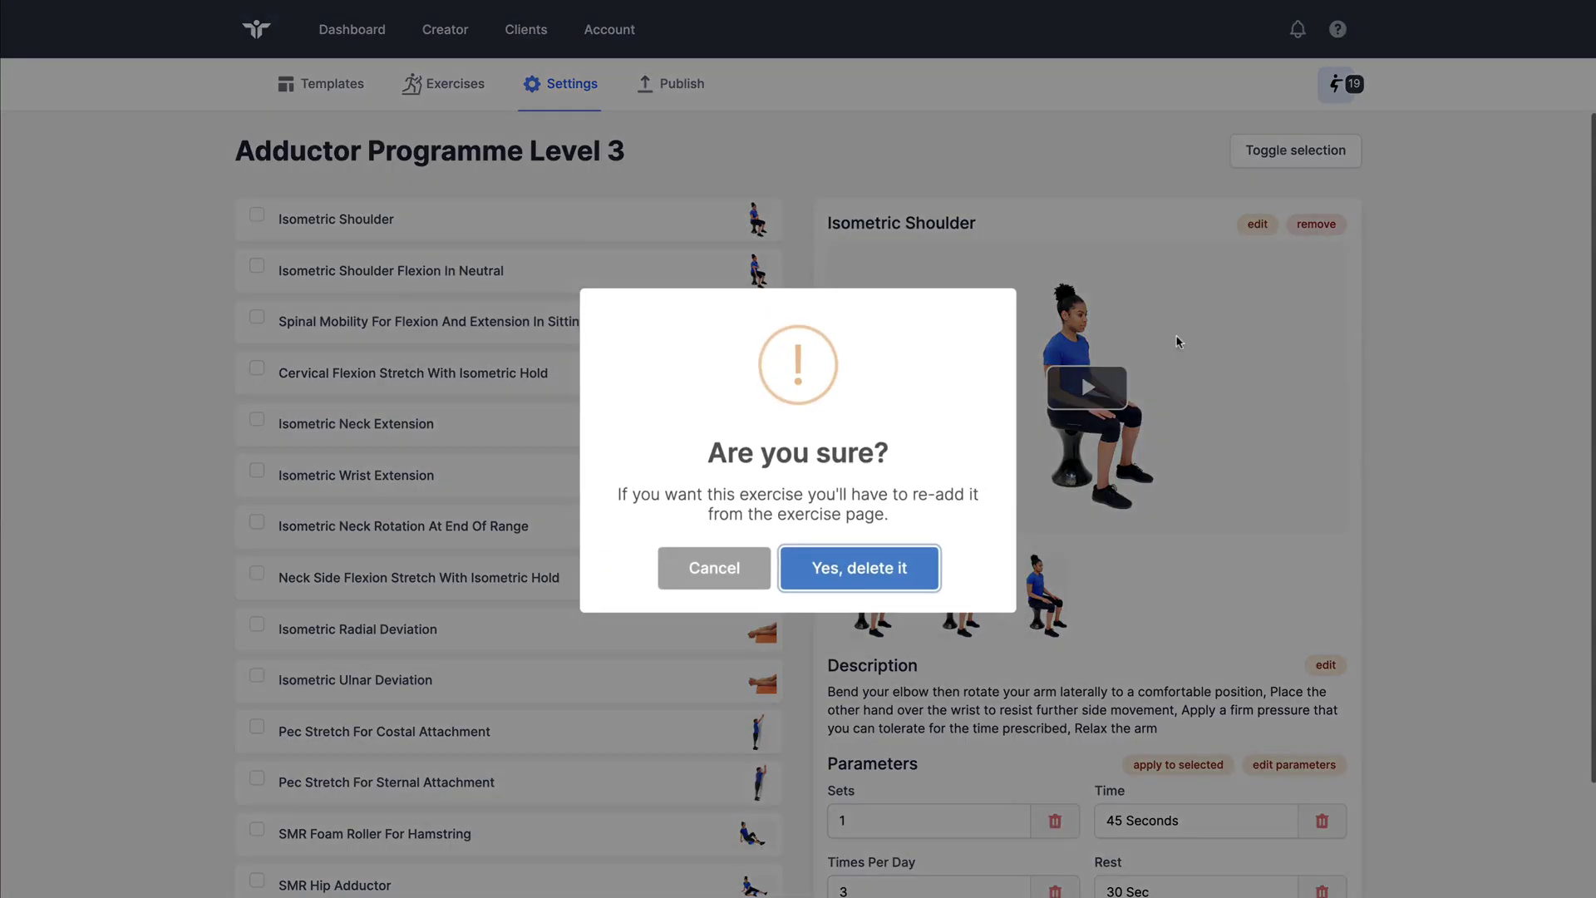
{"action": "left_click", "coordinate": [923, 566]}
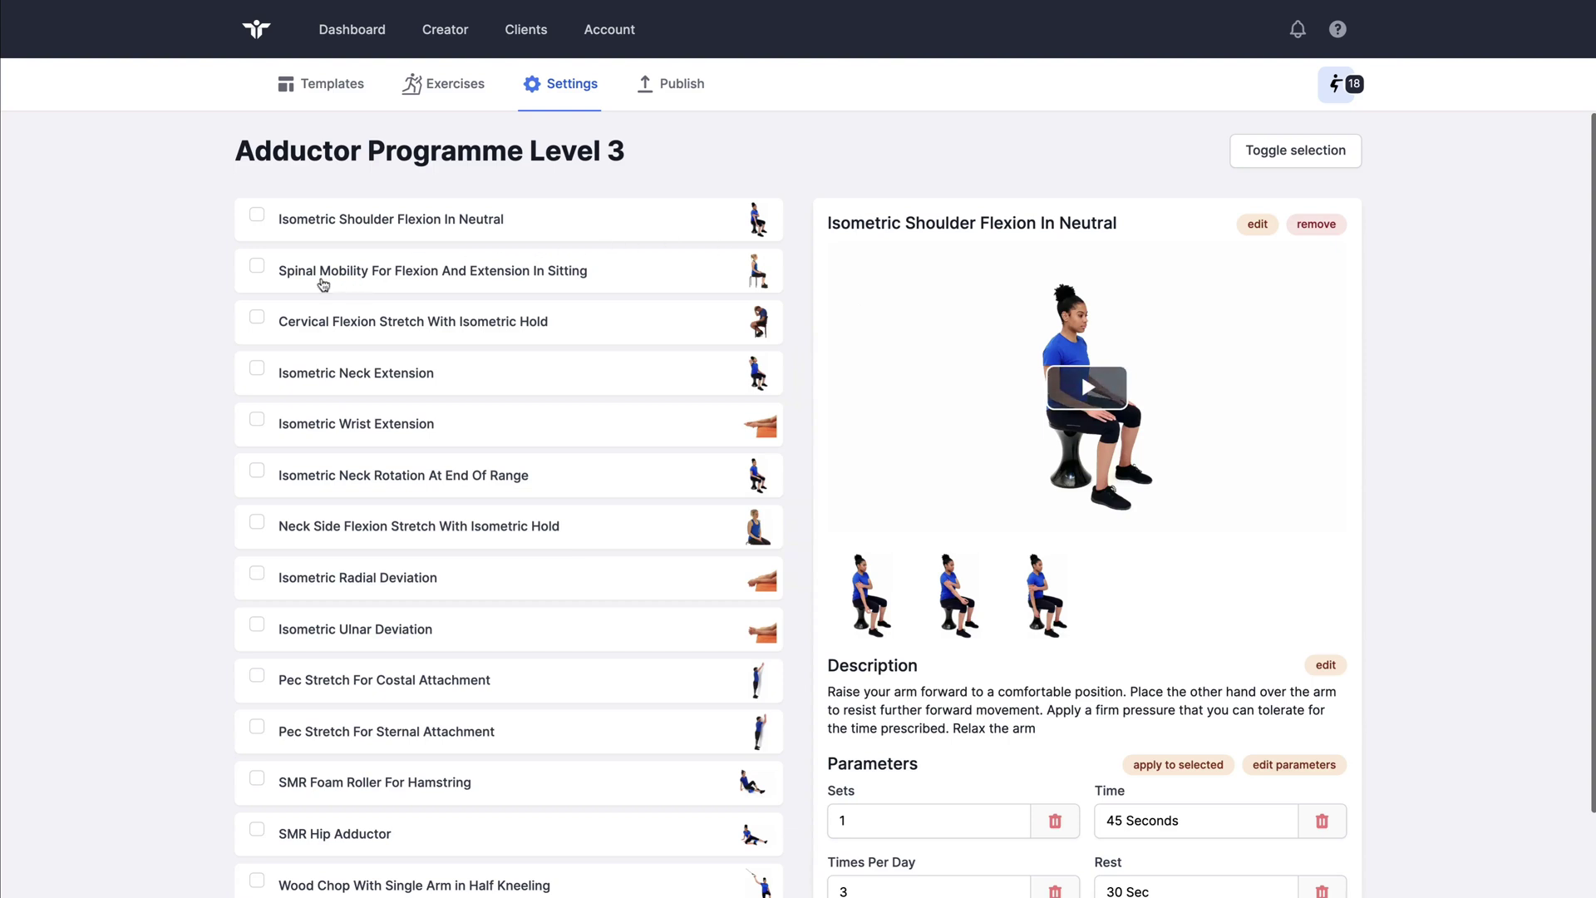
{"action": "left_click", "coordinate": [257, 265]}
Delete the spinal mobility, cervical flexion stretch and Isometric Neck Extension exercises together
{"action": "left_click", "coordinate": [257, 317]}
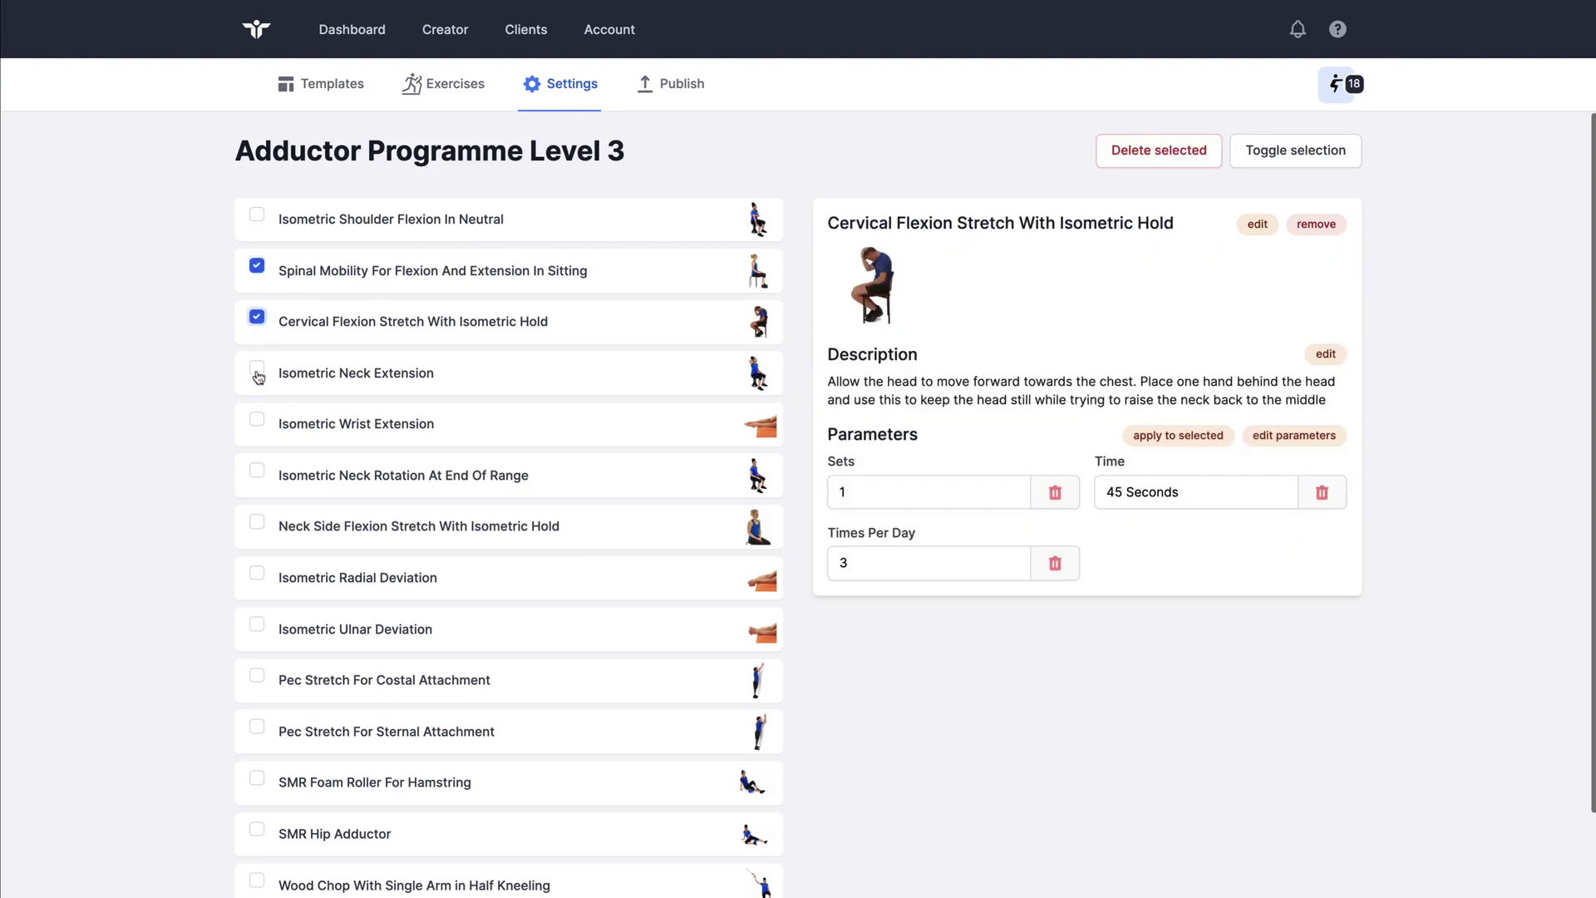
{"action": "left_click", "coordinate": [257, 368]}
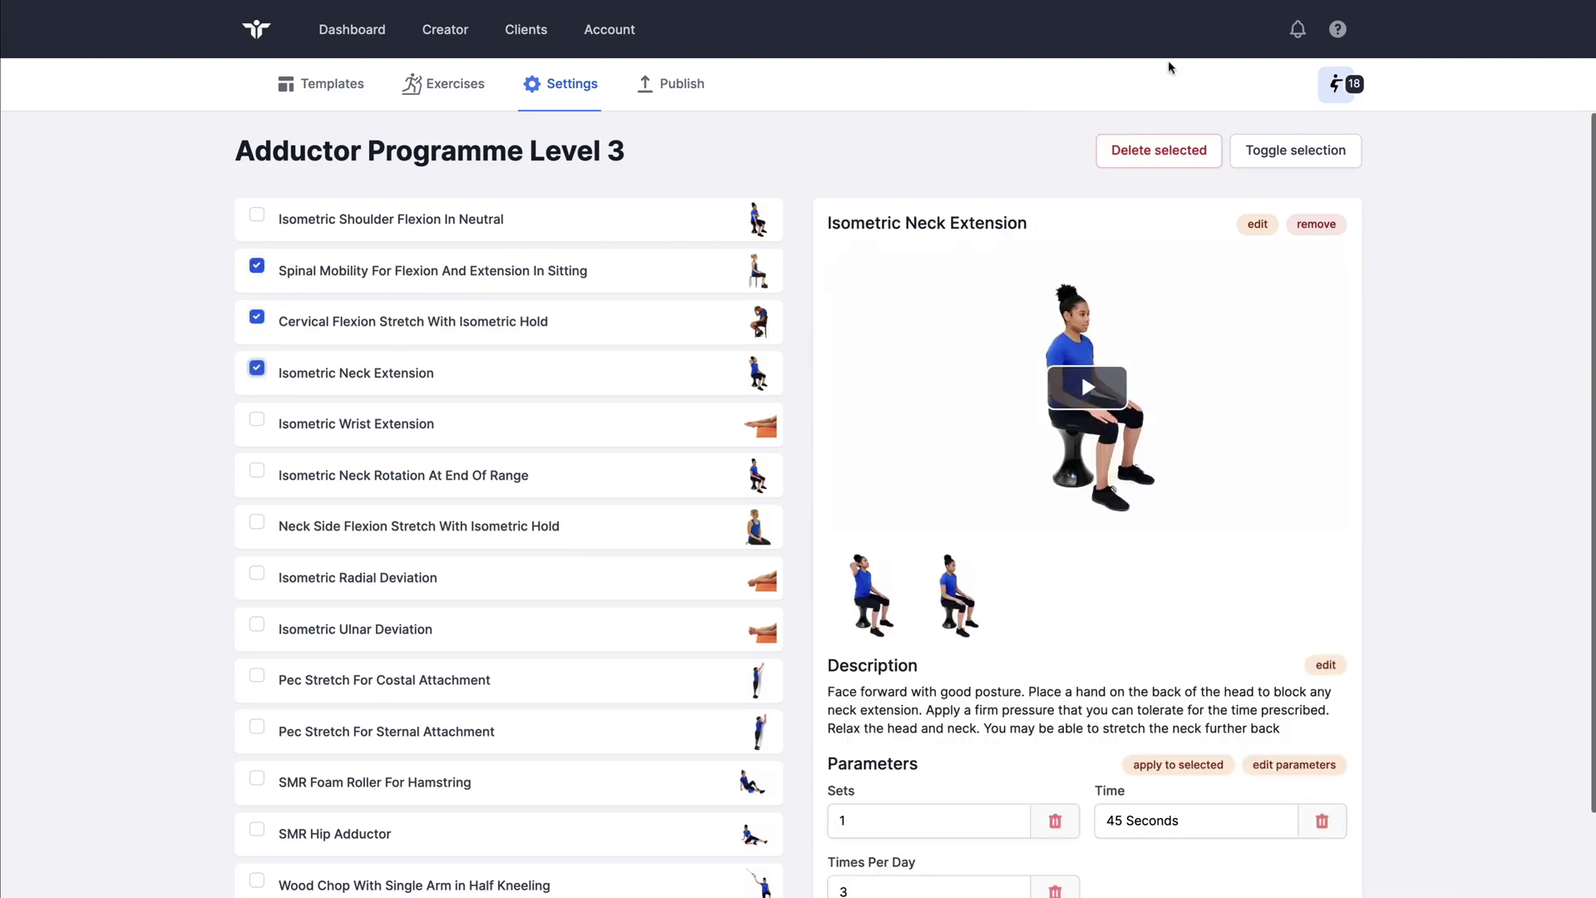
{"action": "left_click", "coordinate": [1164, 149]}
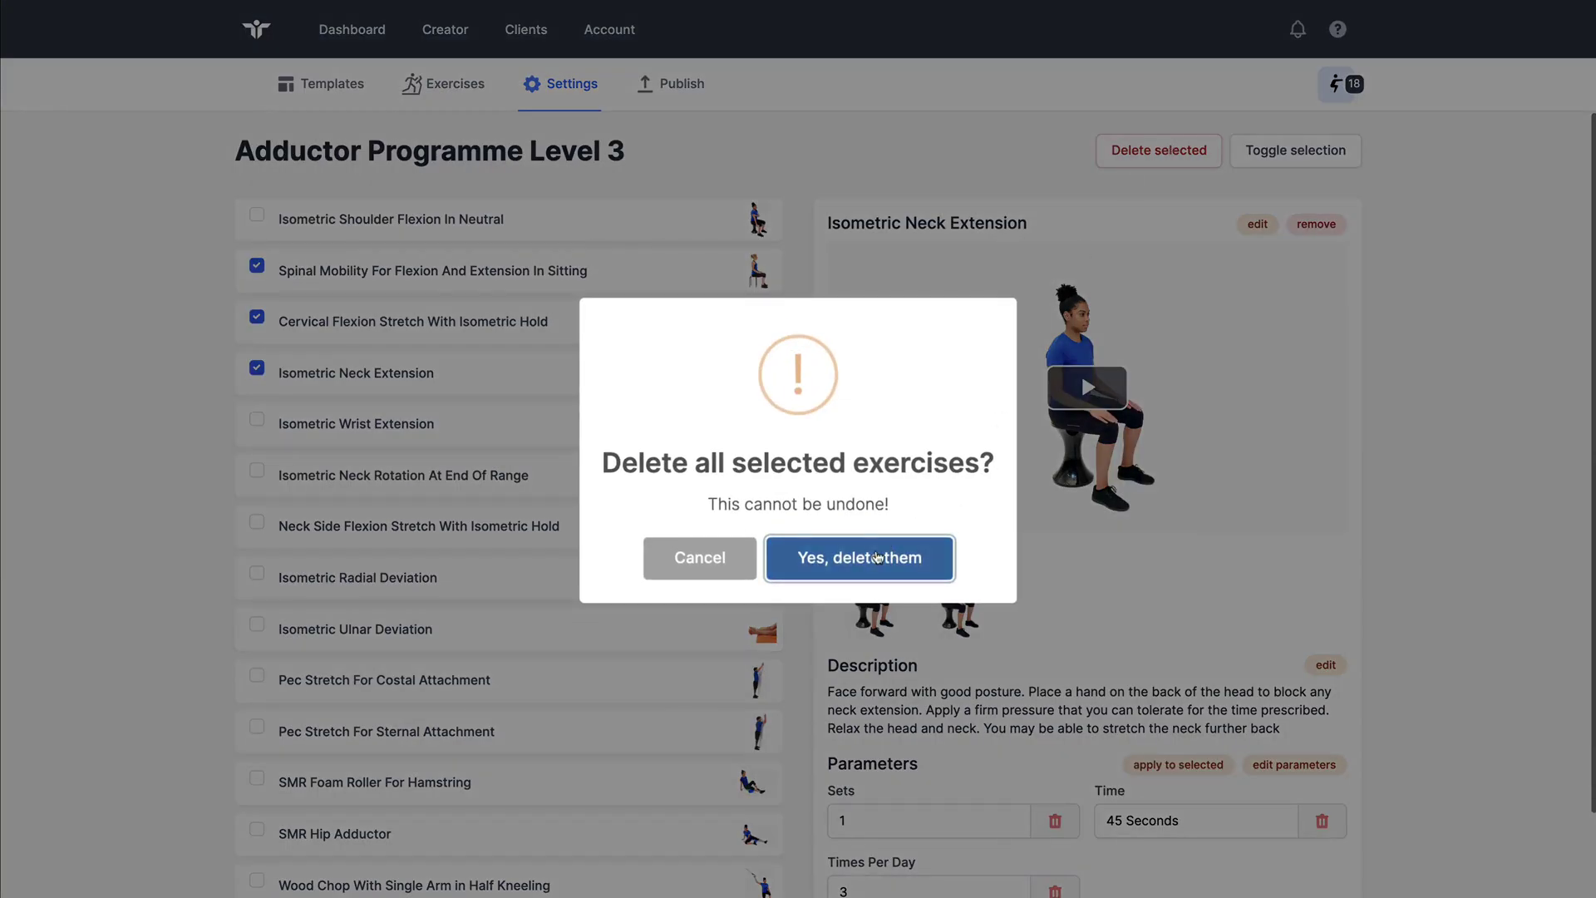
{"action": "left_click", "coordinate": [881, 555]}
Remove Isometric Radial Deviation from the programme
{"action": "scroll", "coordinate": [600, 472], "scroll_direction": "down", "scroll_amount": 2}
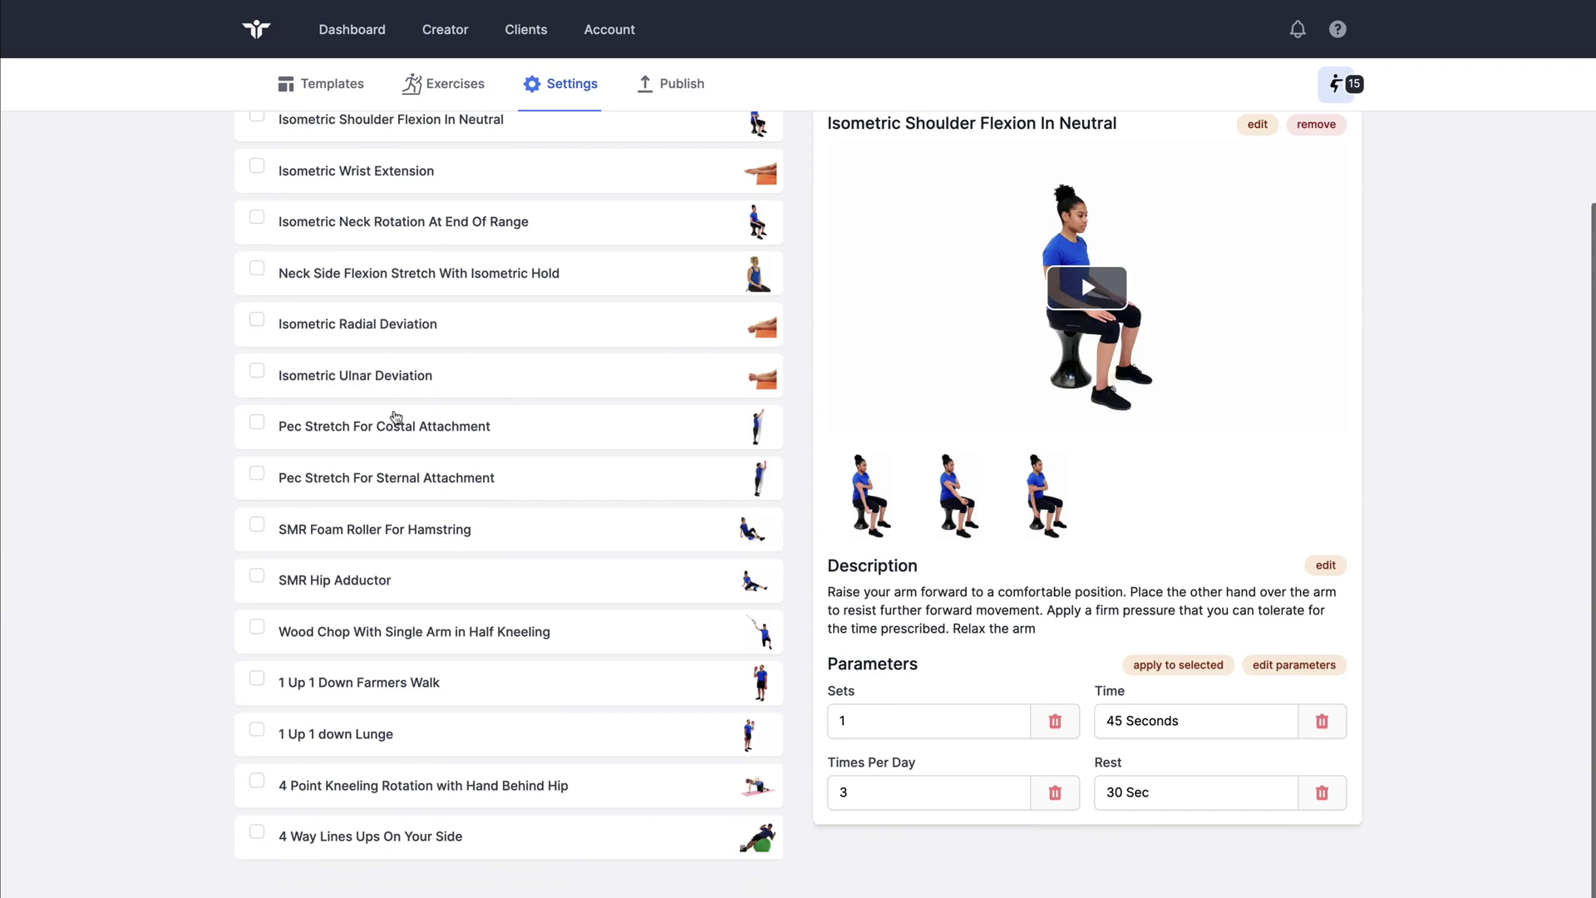
{"action": "left_click", "coordinate": [538, 325]}
{"action": "scroll", "coordinate": [853, 320], "scroll_direction": "up", "scroll_amount": 2}
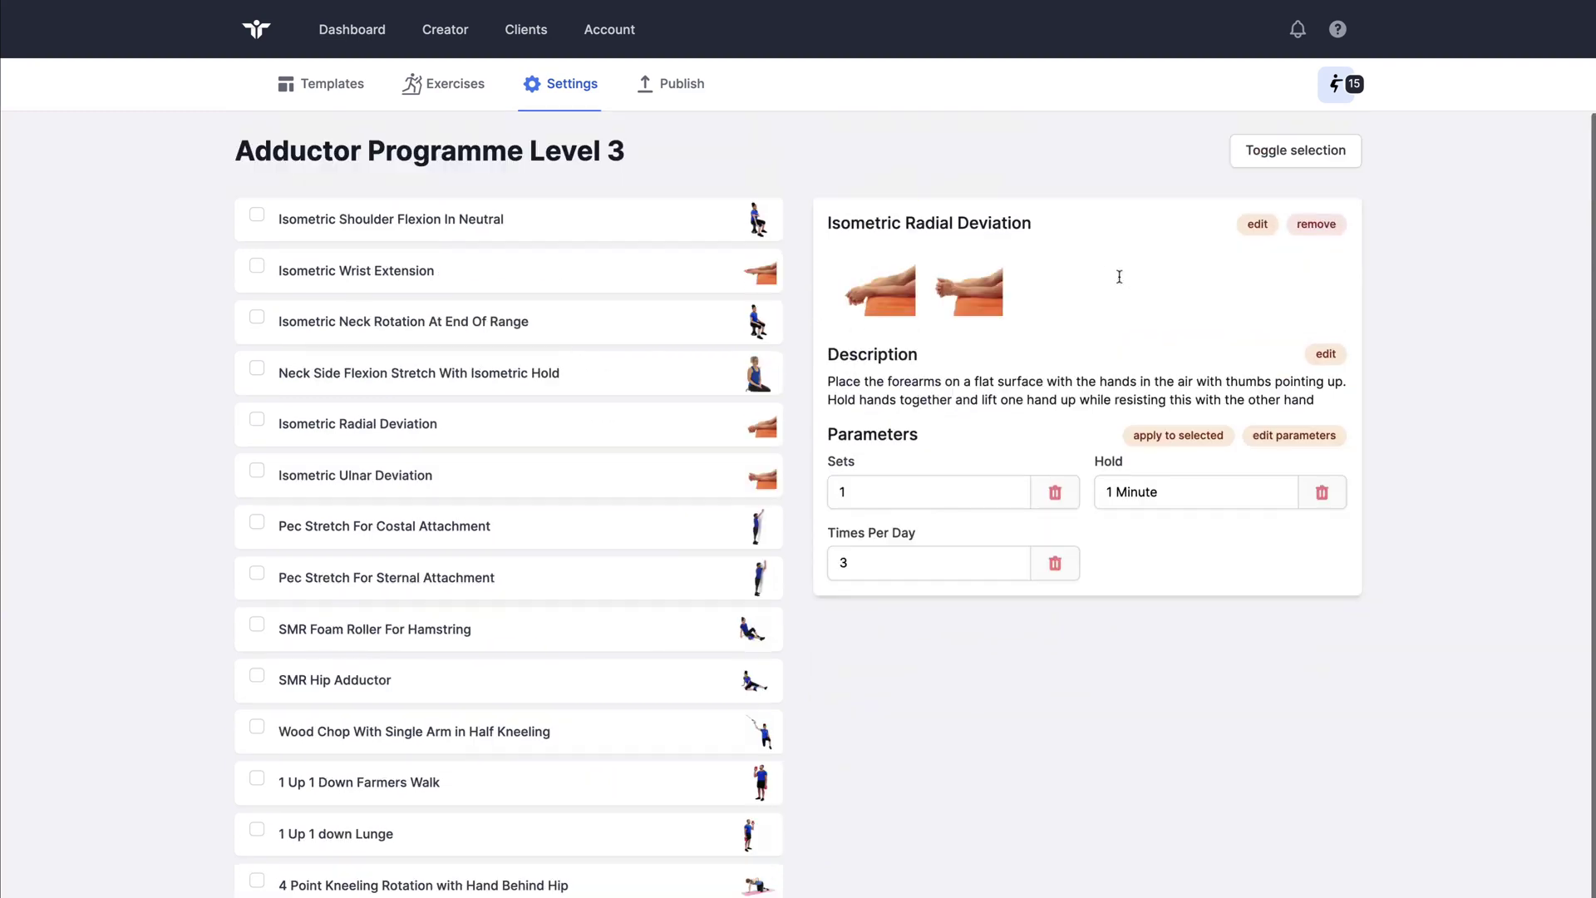
{"action": "left_click", "coordinate": [1316, 224]}
{"action": "left_click", "coordinate": [861, 579]}
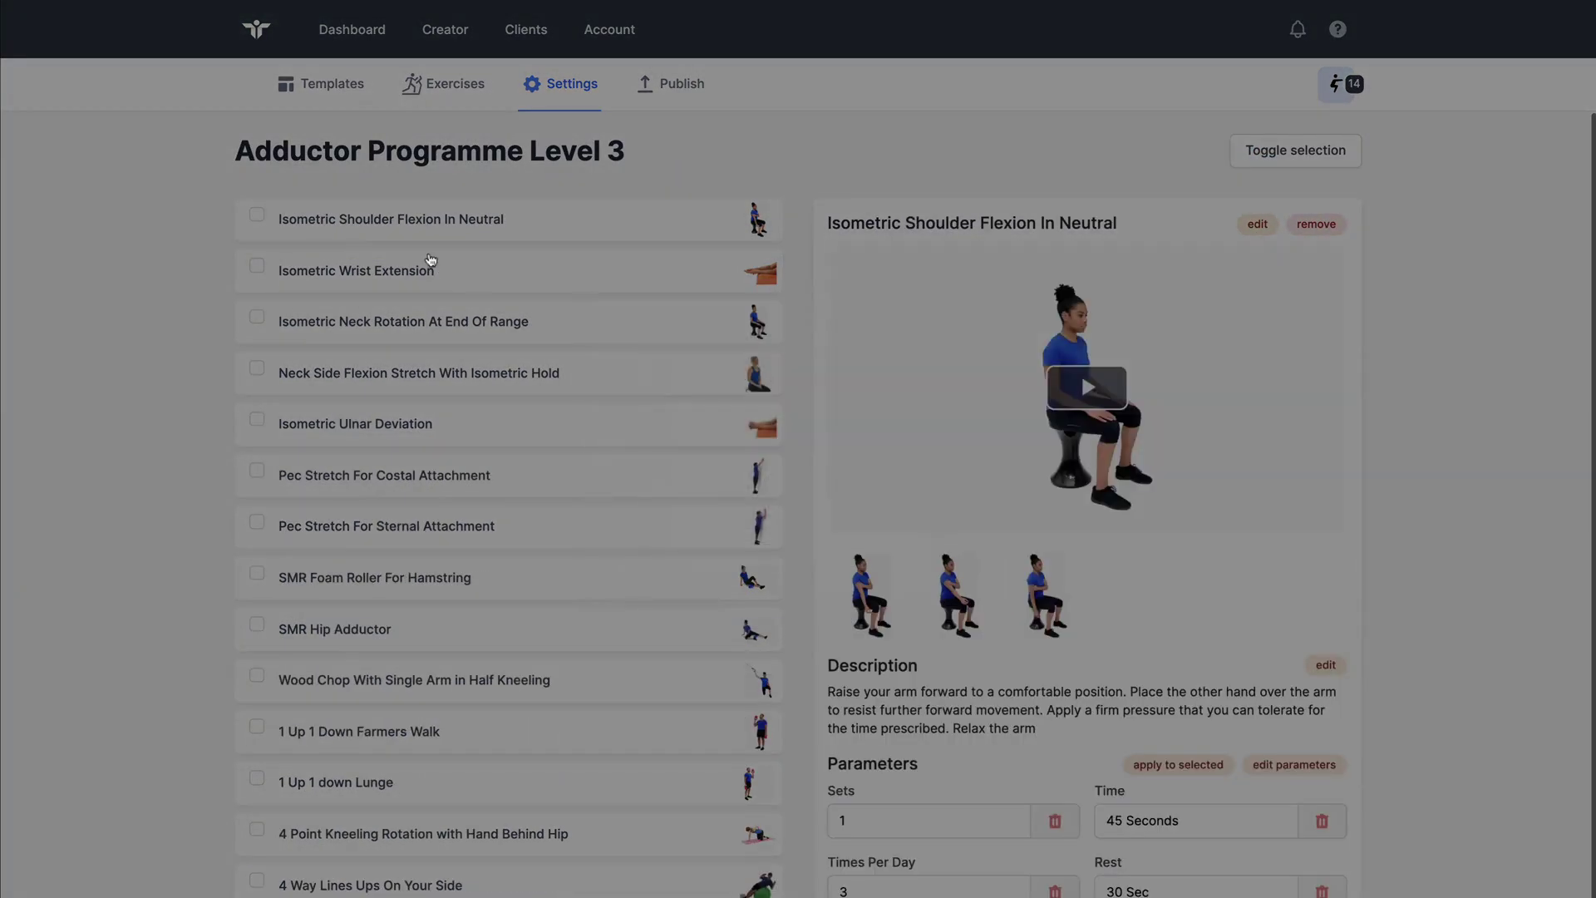
Clear the exercise ticks and show Isometric Shoulder Flexion In Neutral's details
{"action": "left_click", "coordinate": [257, 214]}
{"action": "left_click", "coordinate": [256, 265]}
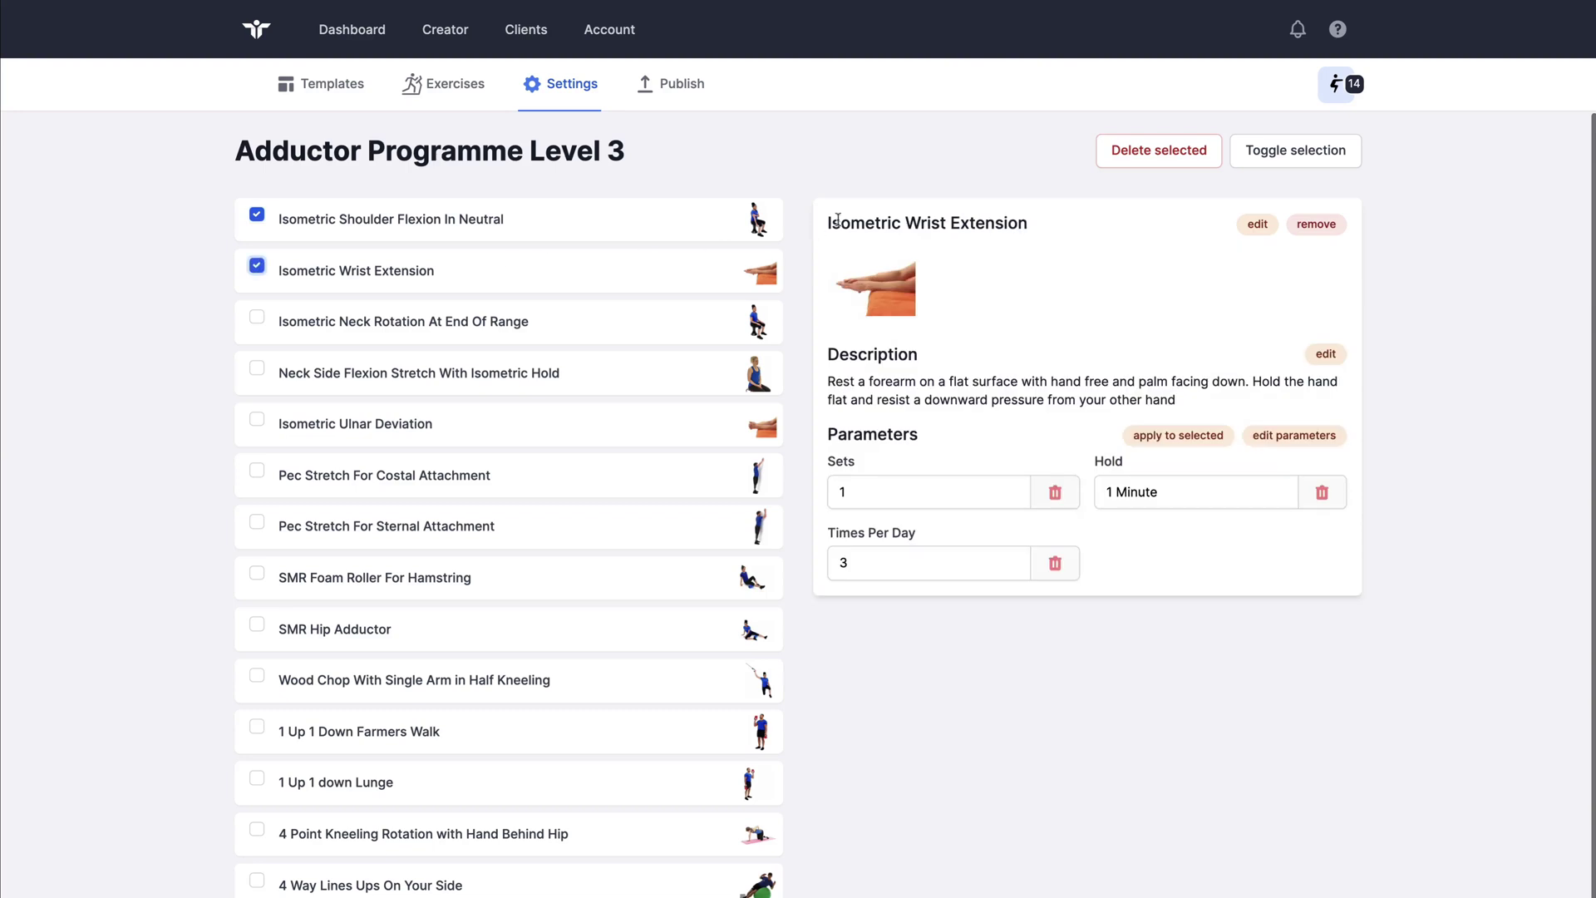
{"action": "left_click", "coordinate": [1297, 157]}
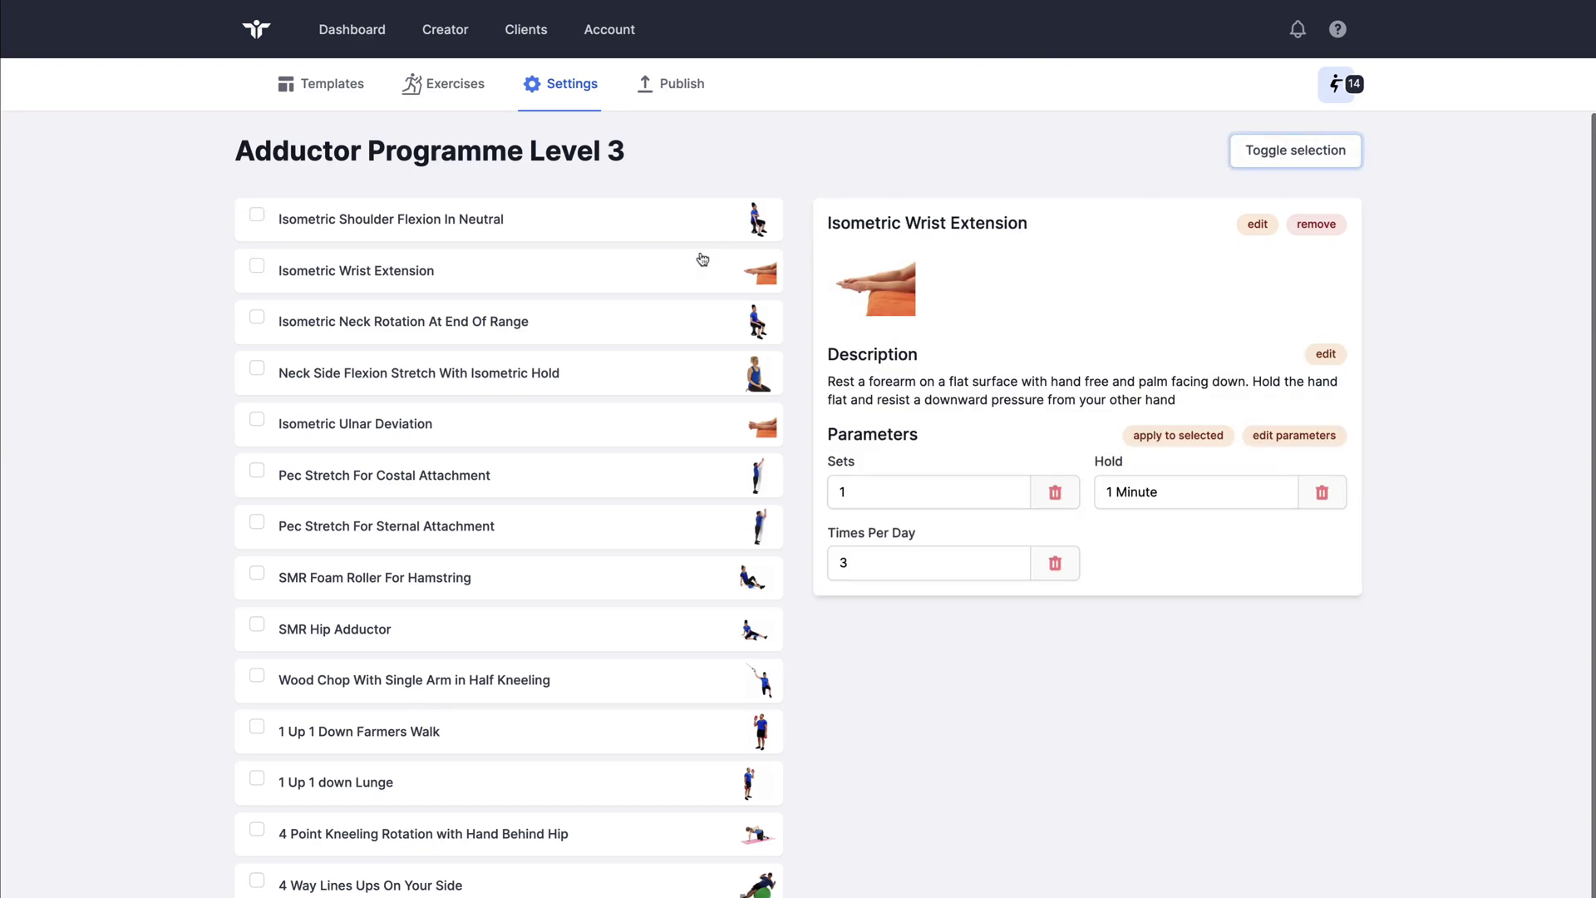
{"action": "left_click", "coordinate": [550, 231]}
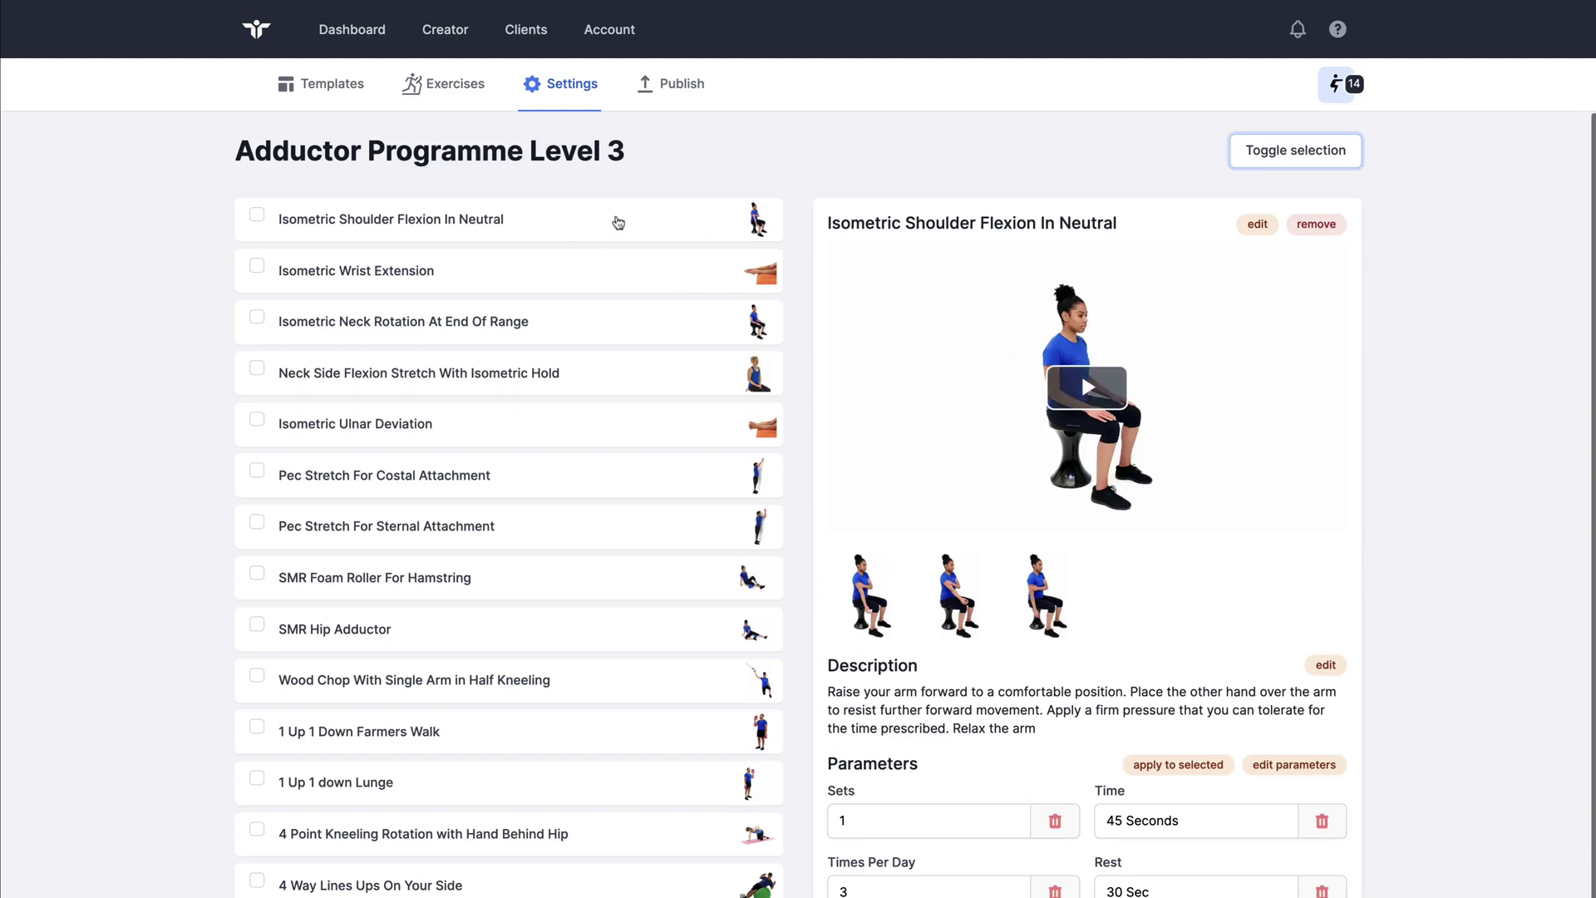
Shorten Isometric Shoulder Flexion In Neutral's description to its first sentence
{"action": "scroll", "coordinate": [1153, 505], "scroll_direction": "down", "scroll_amount": 1}
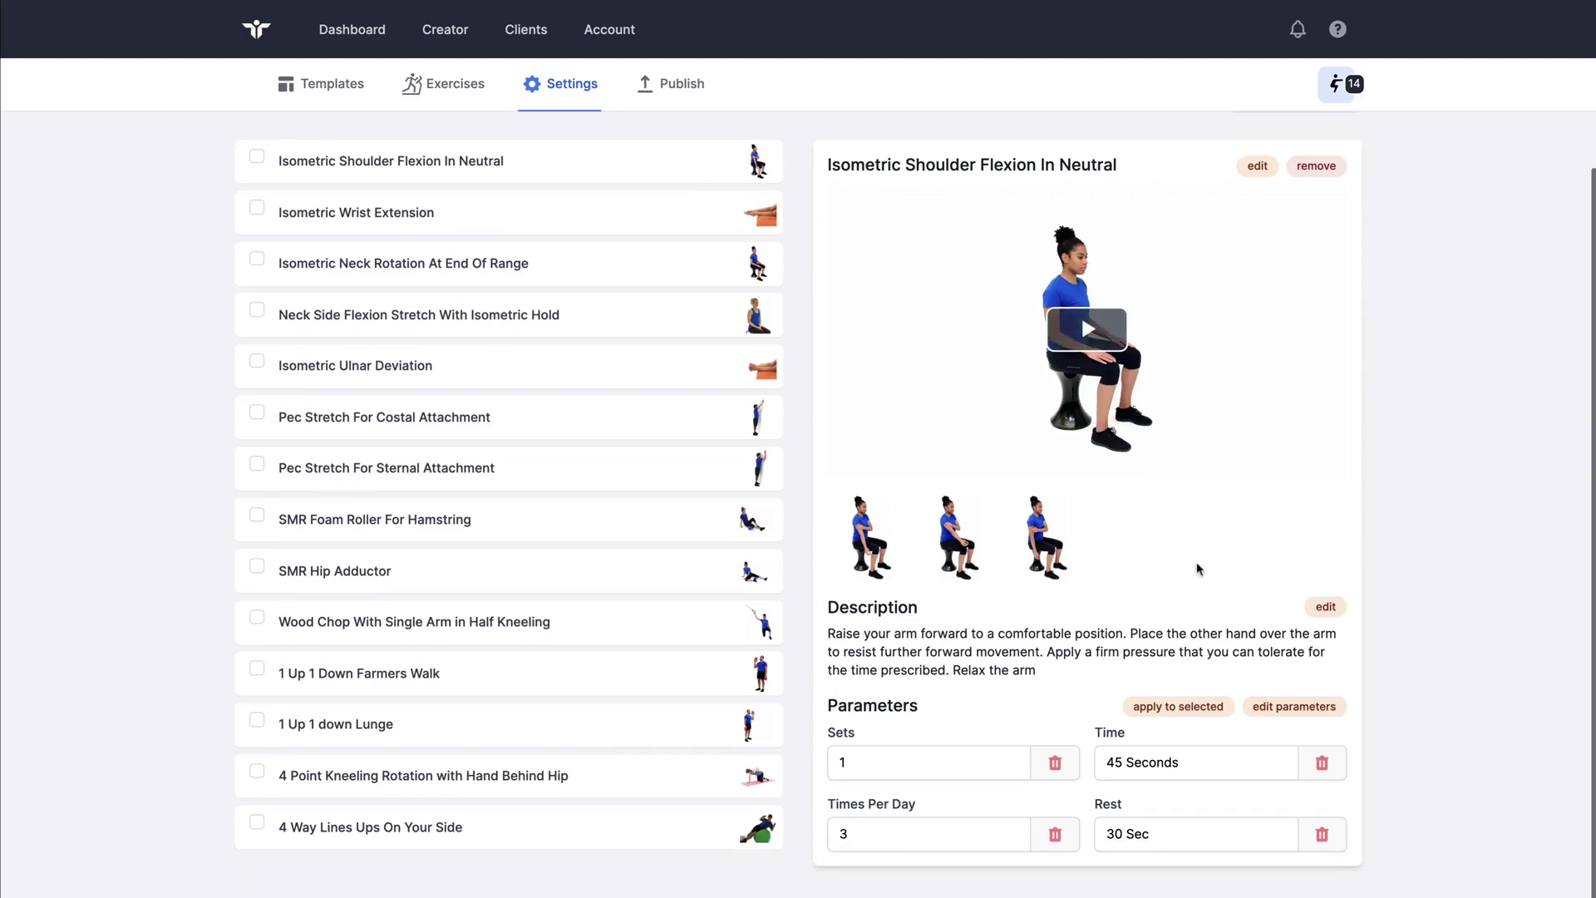
{"action": "left_click", "coordinate": [1326, 605]}
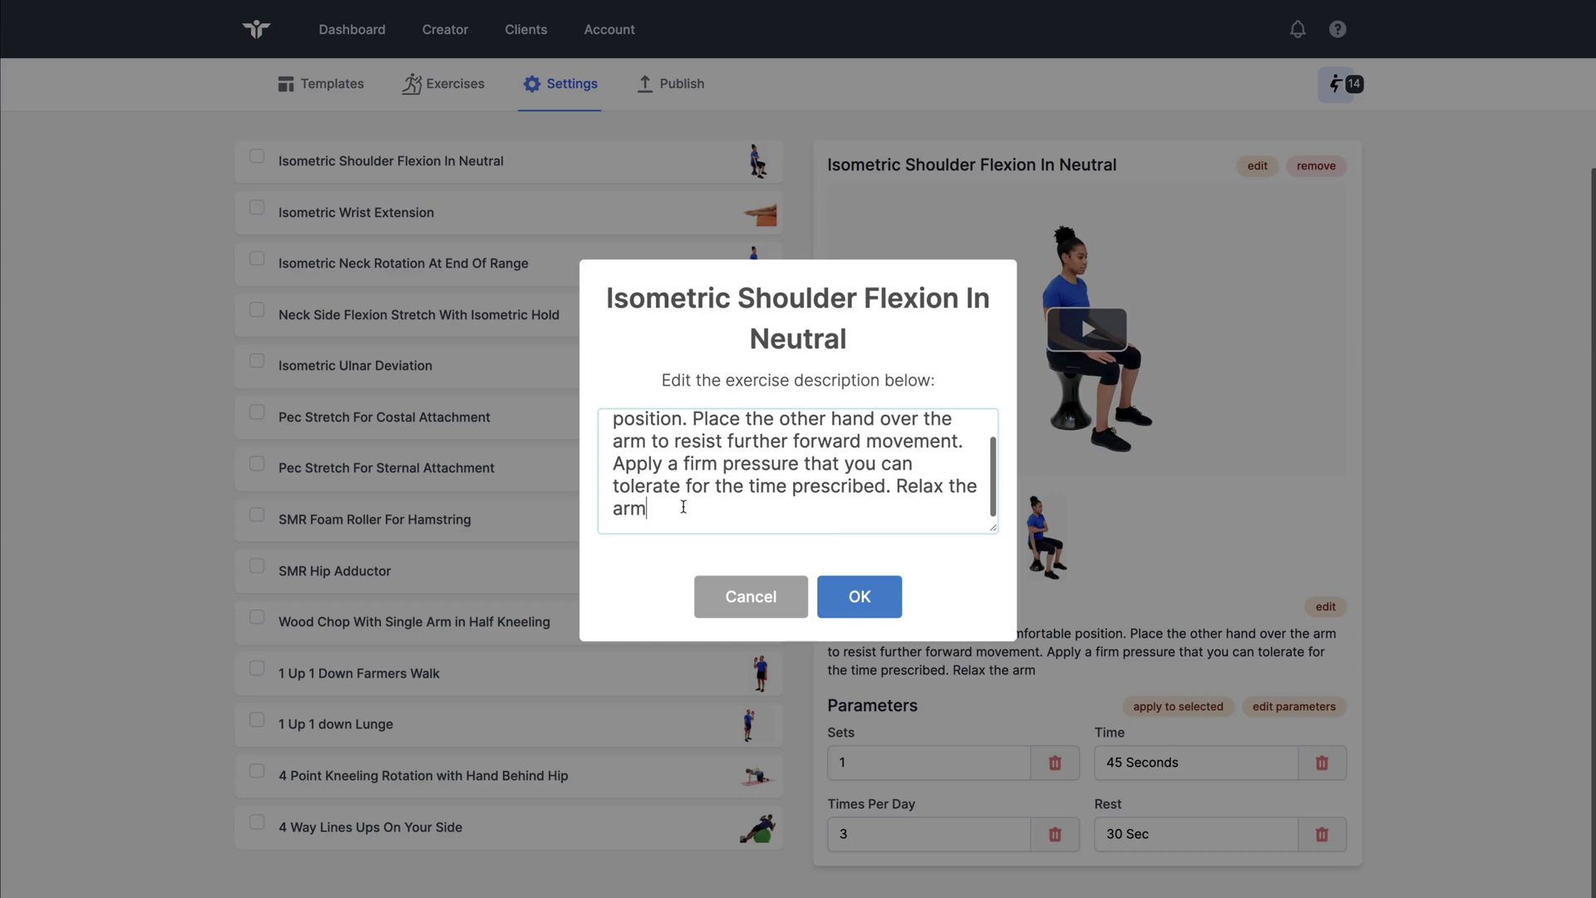
{"action": "left_click_drag", "start_coordinate": [683, 507], "coordinate": [615, 411]}
{"action": "left_click", "coordinate": [733, 479]}
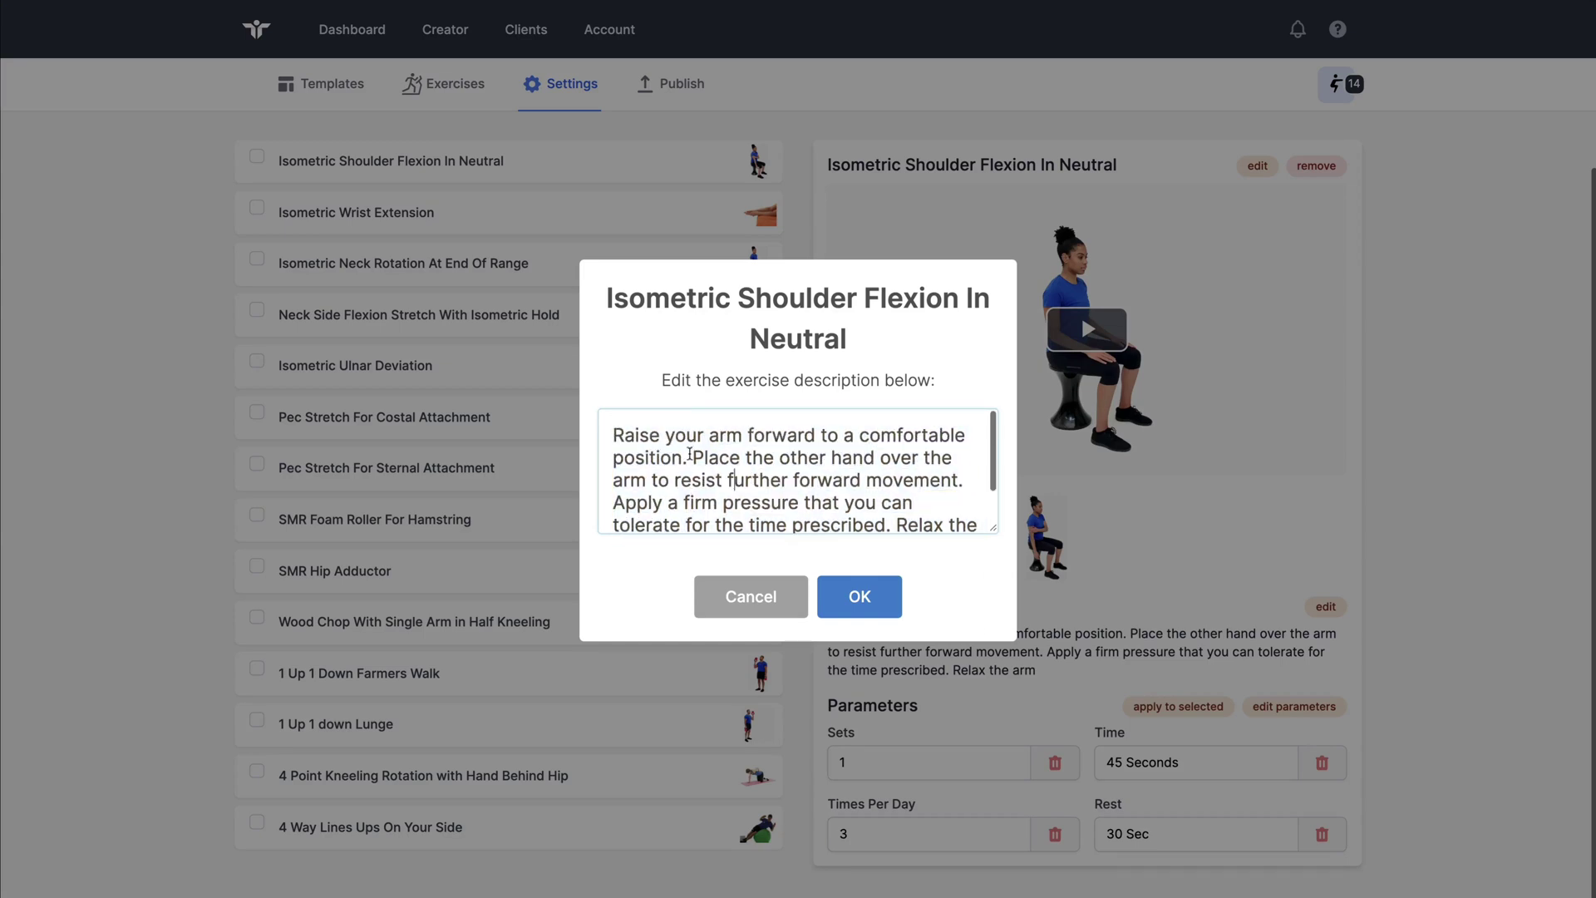
{"action": "left_click_drag", "start_coordinate": [692, 456], "coordinate": [731, 555]}
{"action": "key", "text": "BackSpace"}
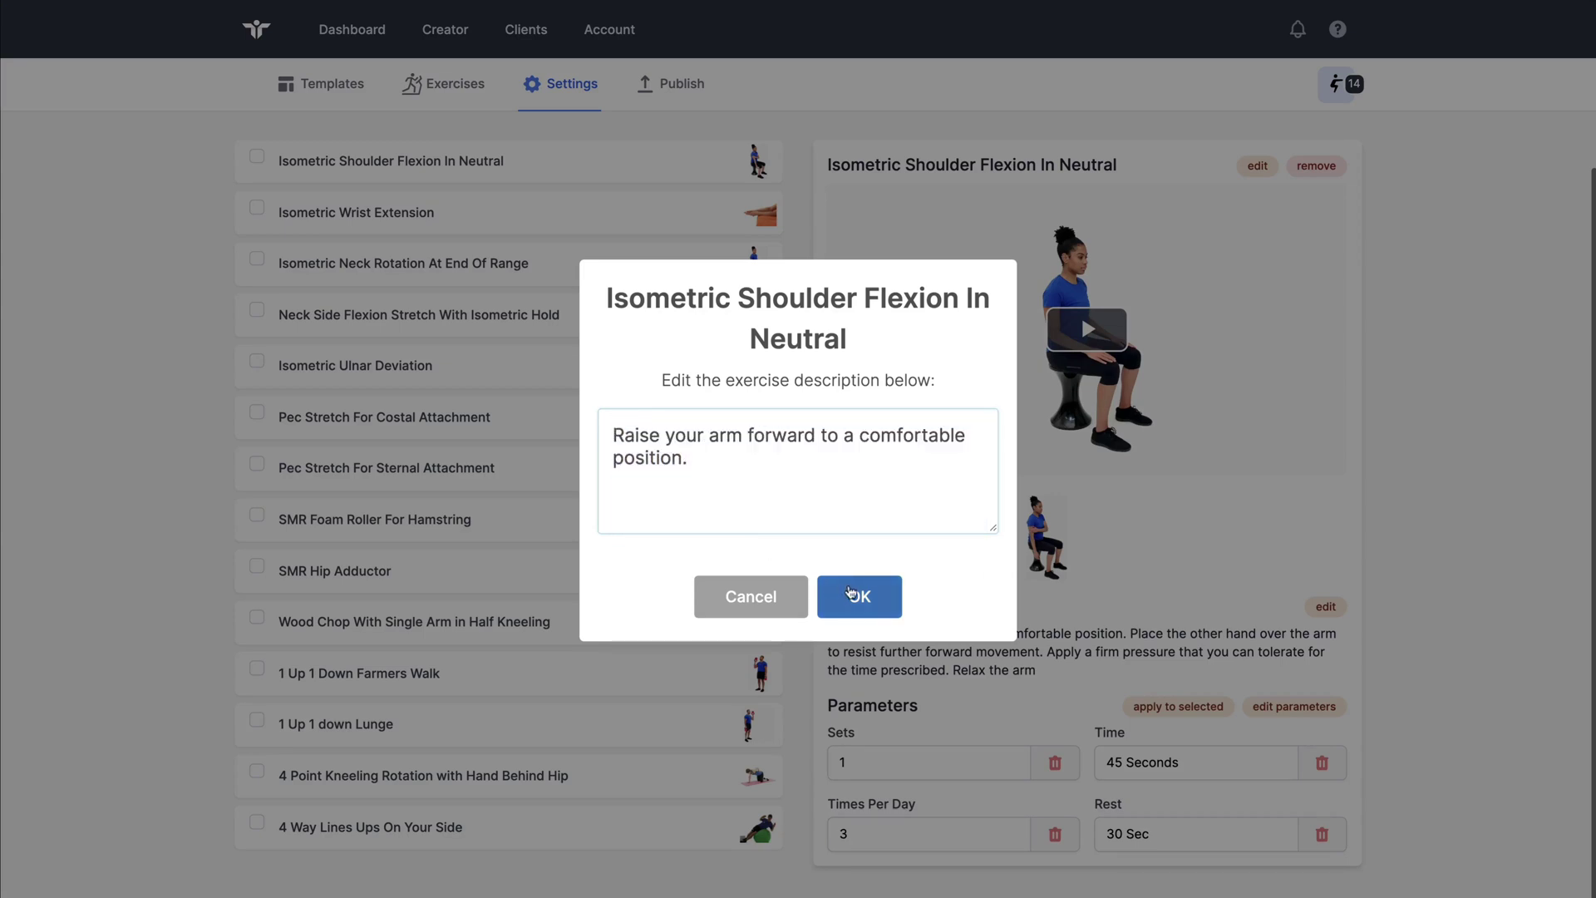
{"action": "left_click", "coordinate": [856, 596]}
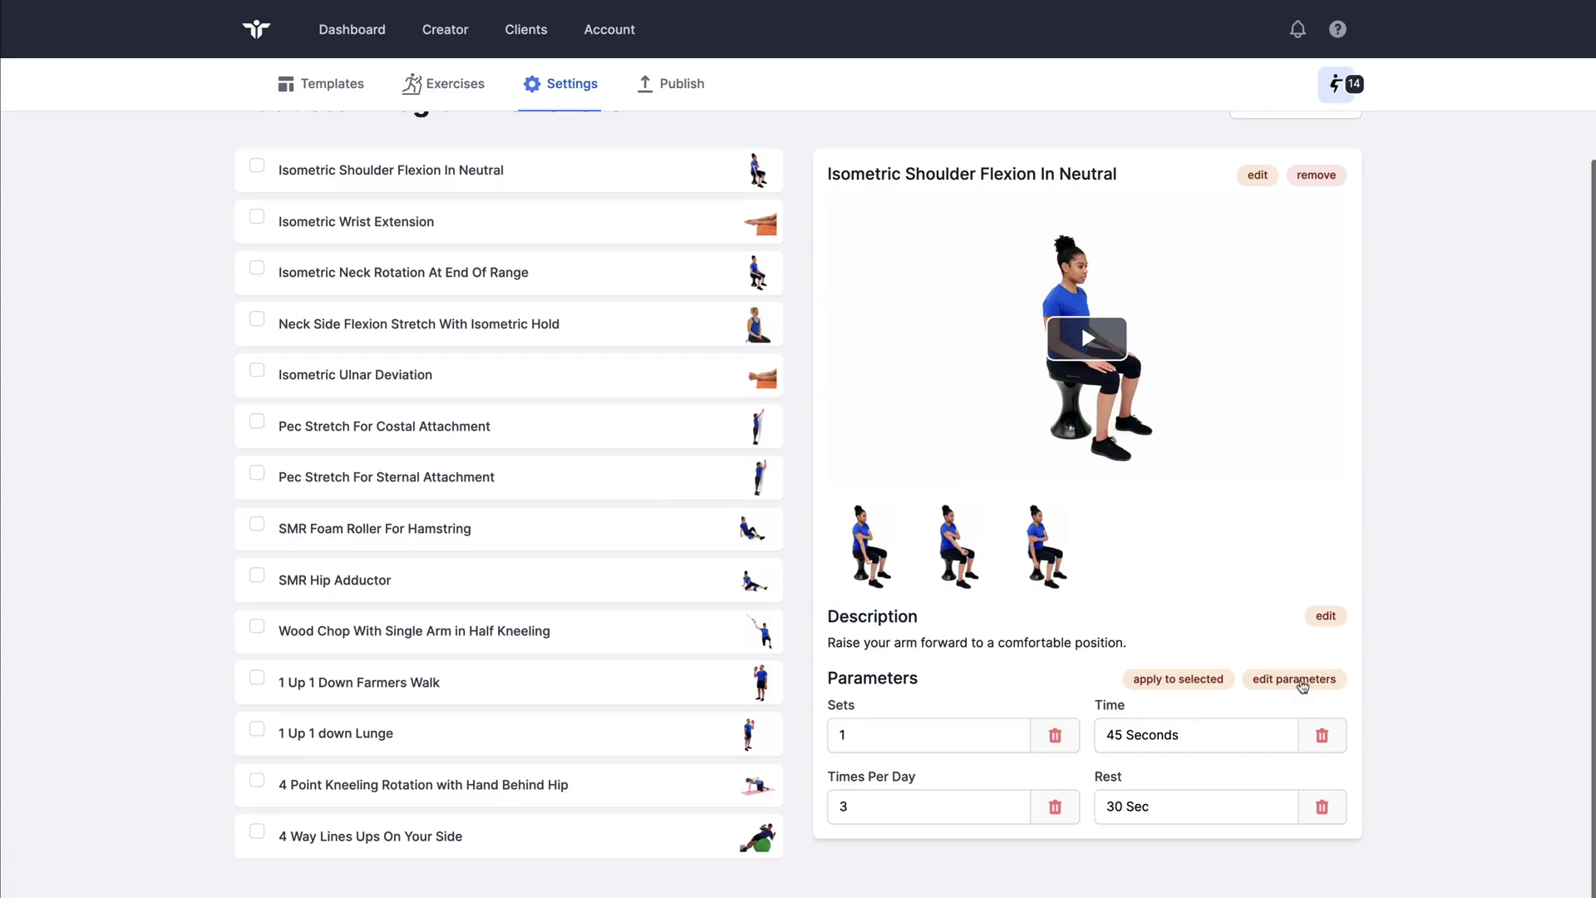
Drop Sets and keep Rest, Time and Times Per Day, adding a 'Custom' parameter
{"action": "left_click", "coordinate": [1302, 682]}
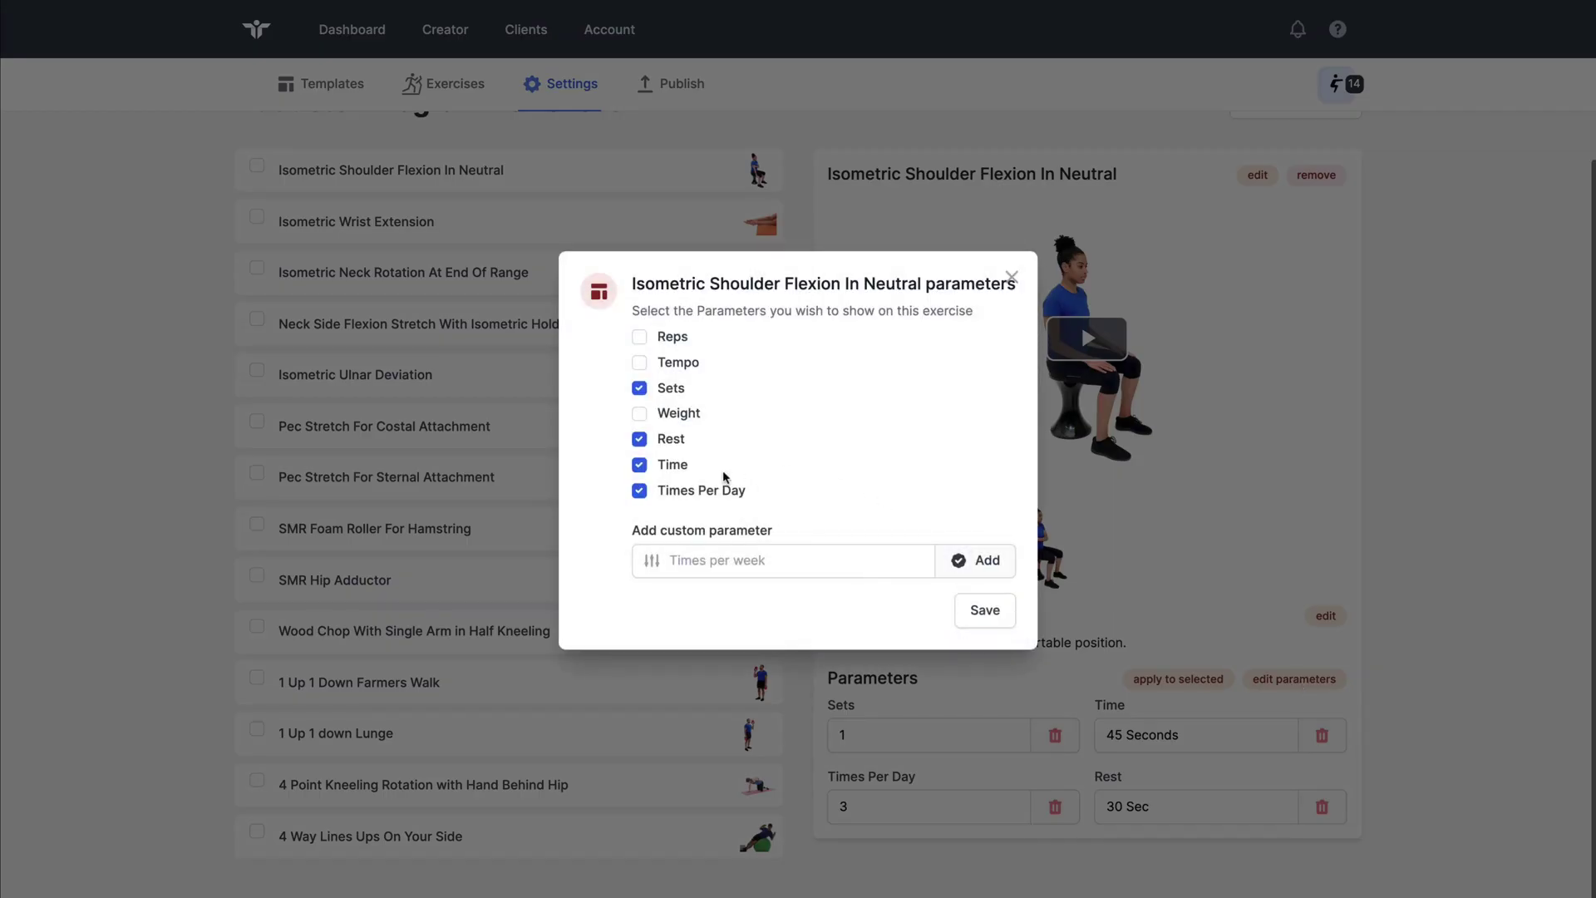
{"action": "left_click", "coordinate": [639, 389]}
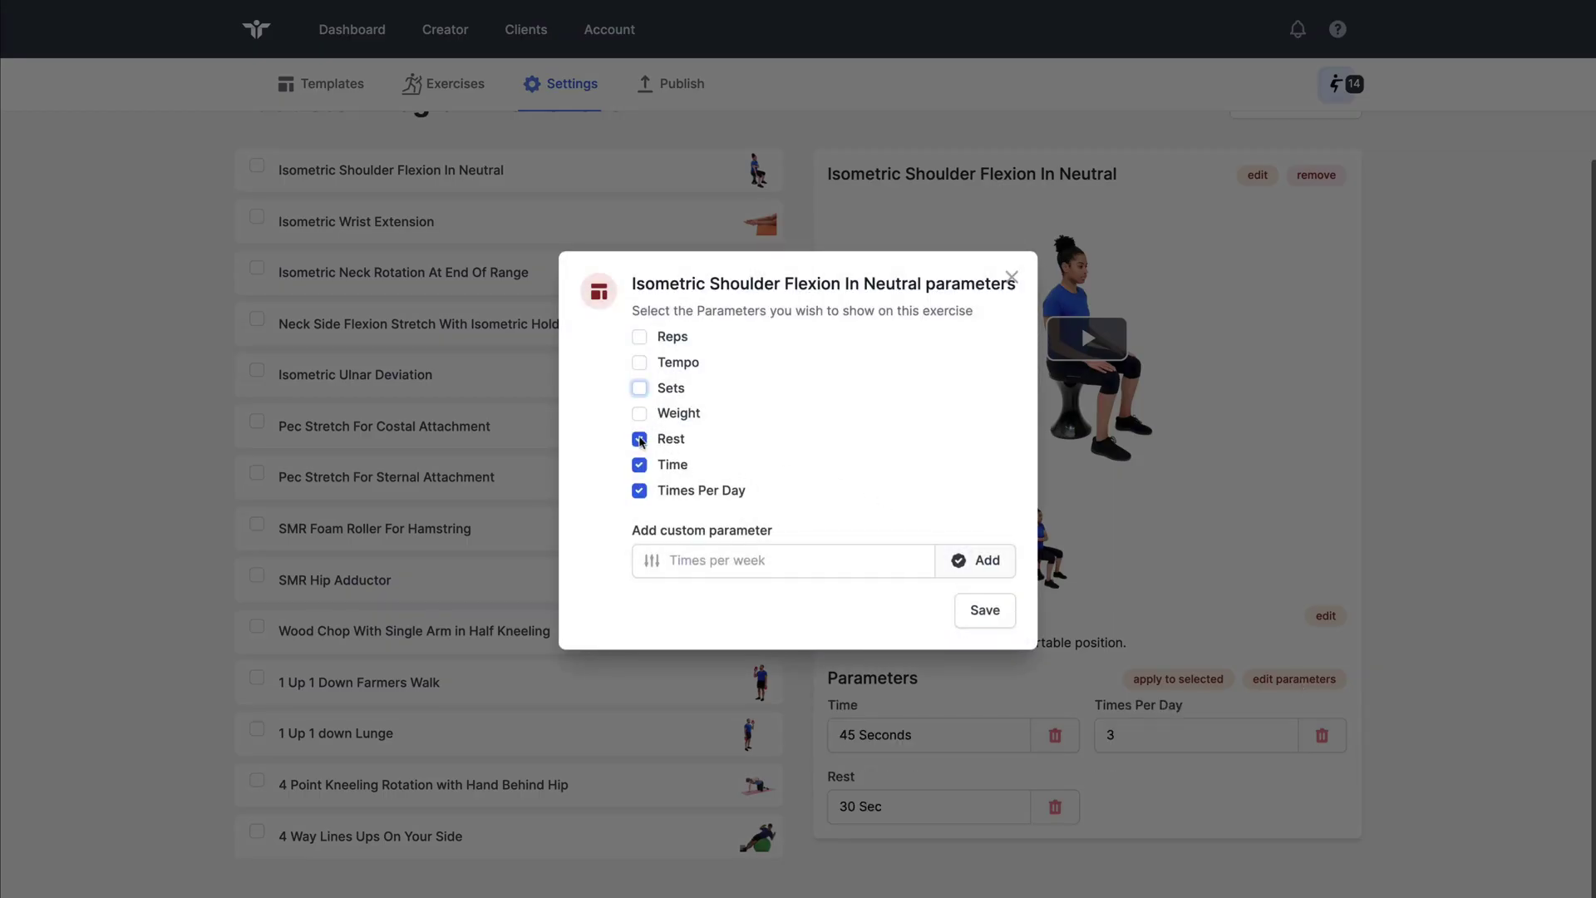
{"action": "left_click", "coordinate": [639, 439]}
{"action": "left_click", "coordinate": [639, 464]}
{"action": "left_click", "coordinate": [639, 490]}
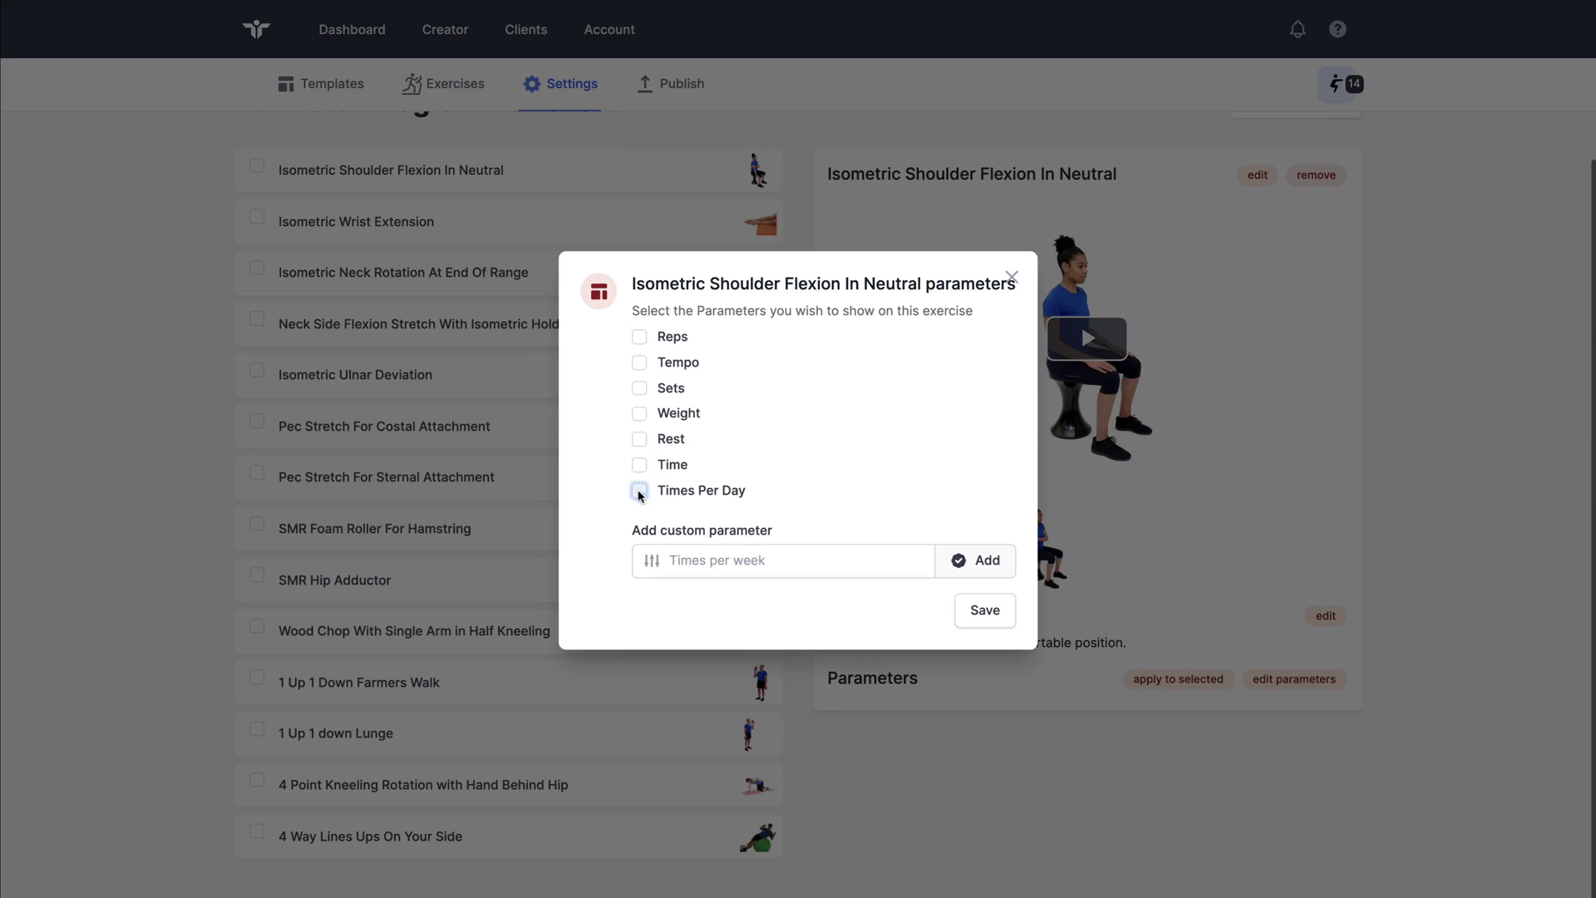
{"action": "left_click", "coordinate": [639, 490]}
{"action": "left_click", "coordinate": [639, 464]}
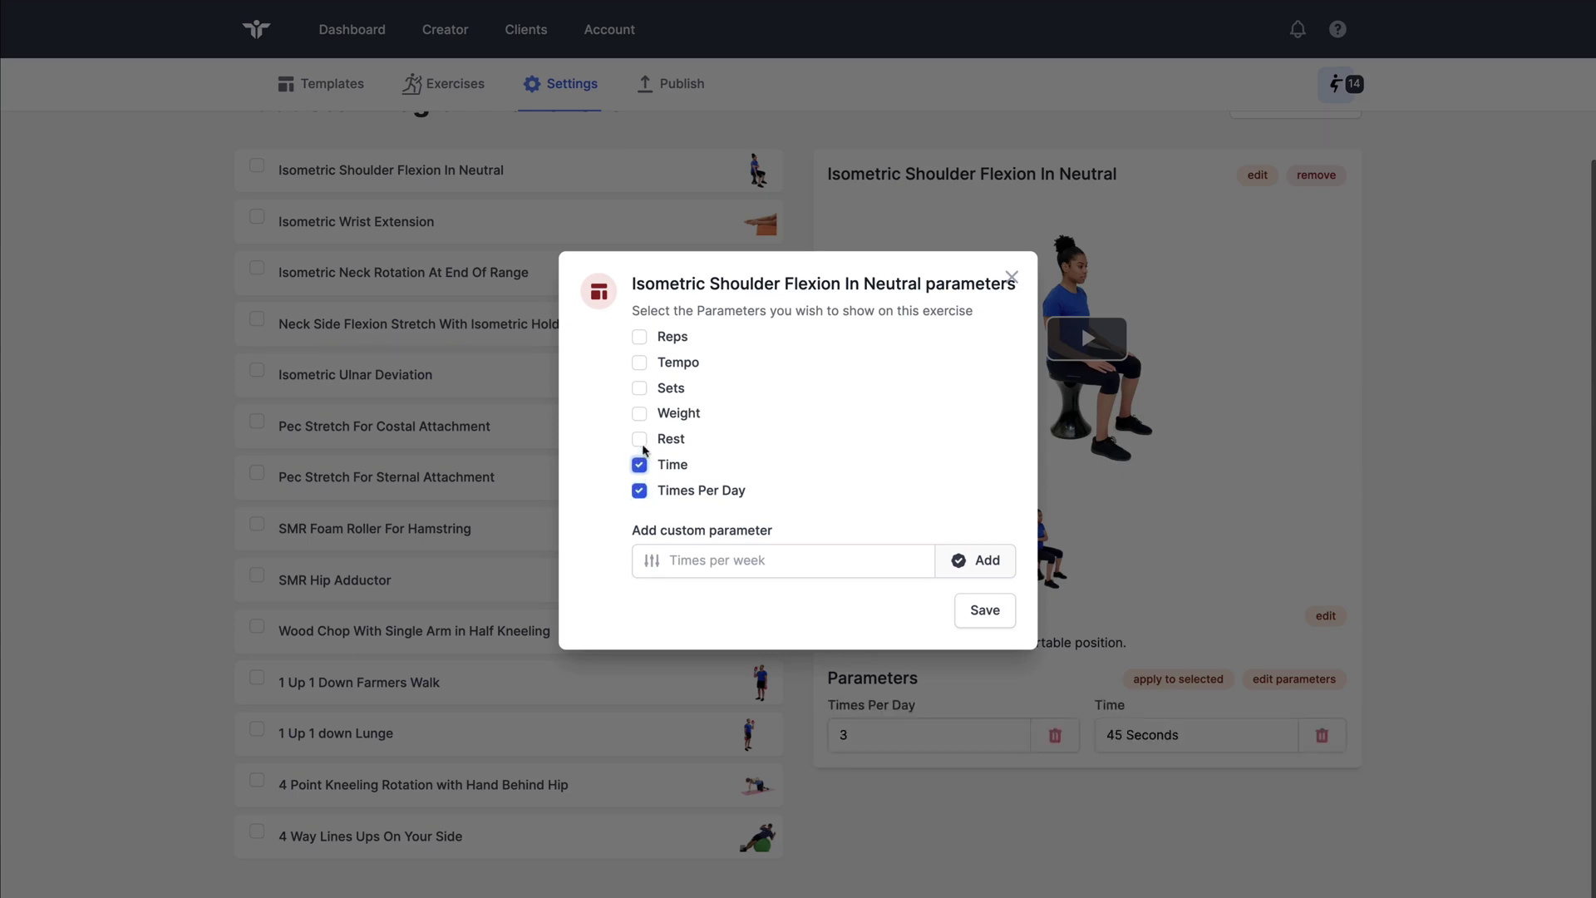
{"action": "left_click", "coordinate": [639, 438]}
{"action": "left_click", "coordinate": [695, 560]}
{"action": "type", "text": "Custom"}
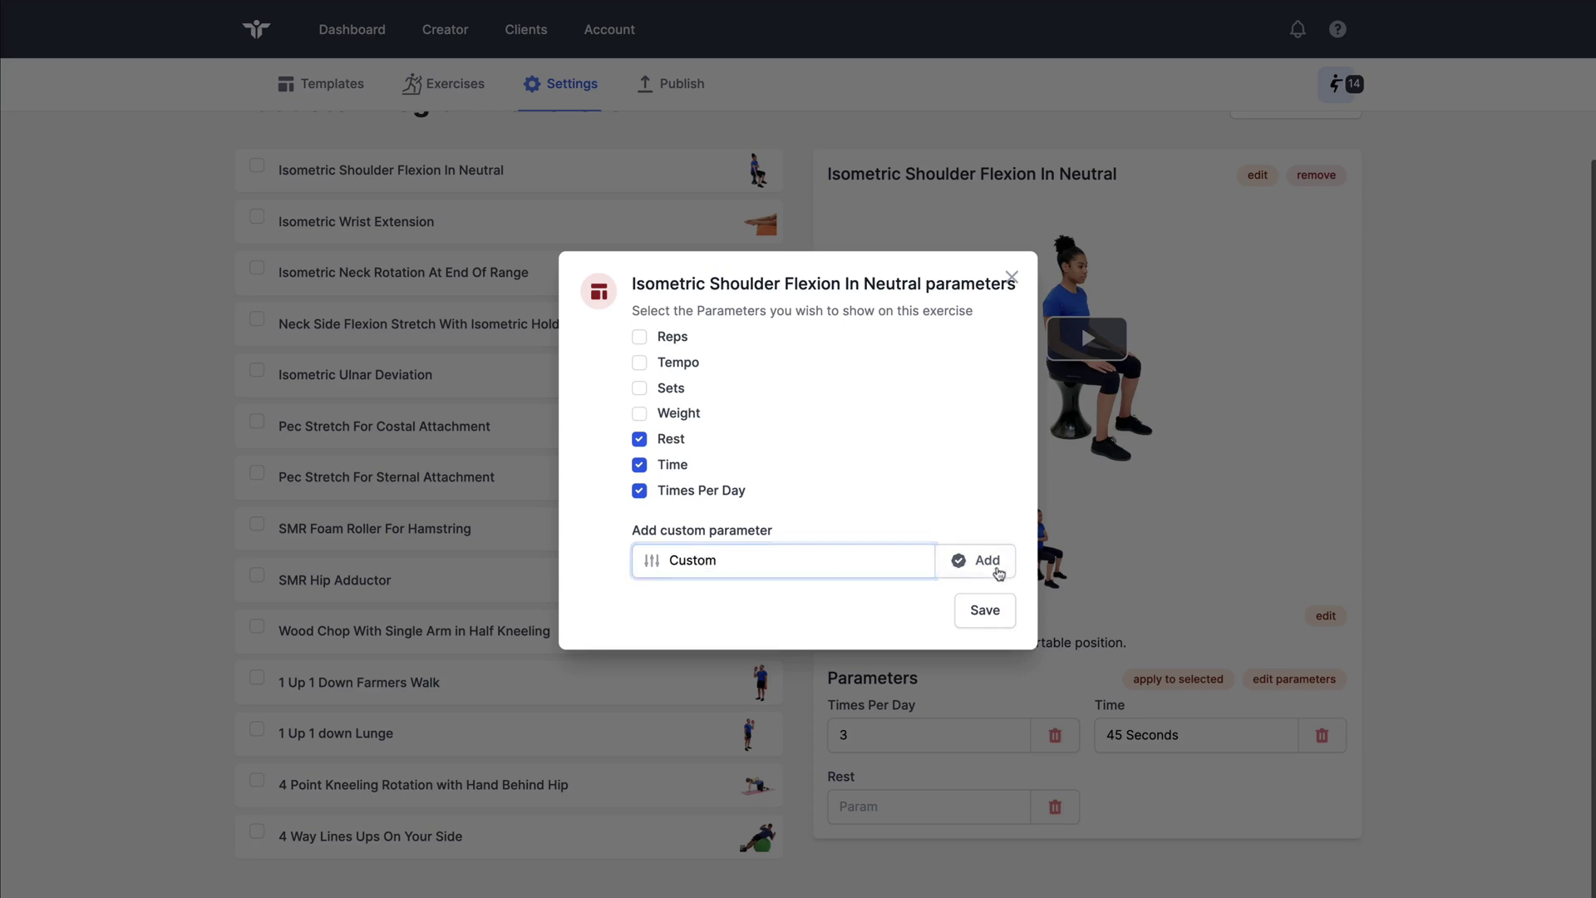
{"action": "left_click", "coordinate": [988, 562]}
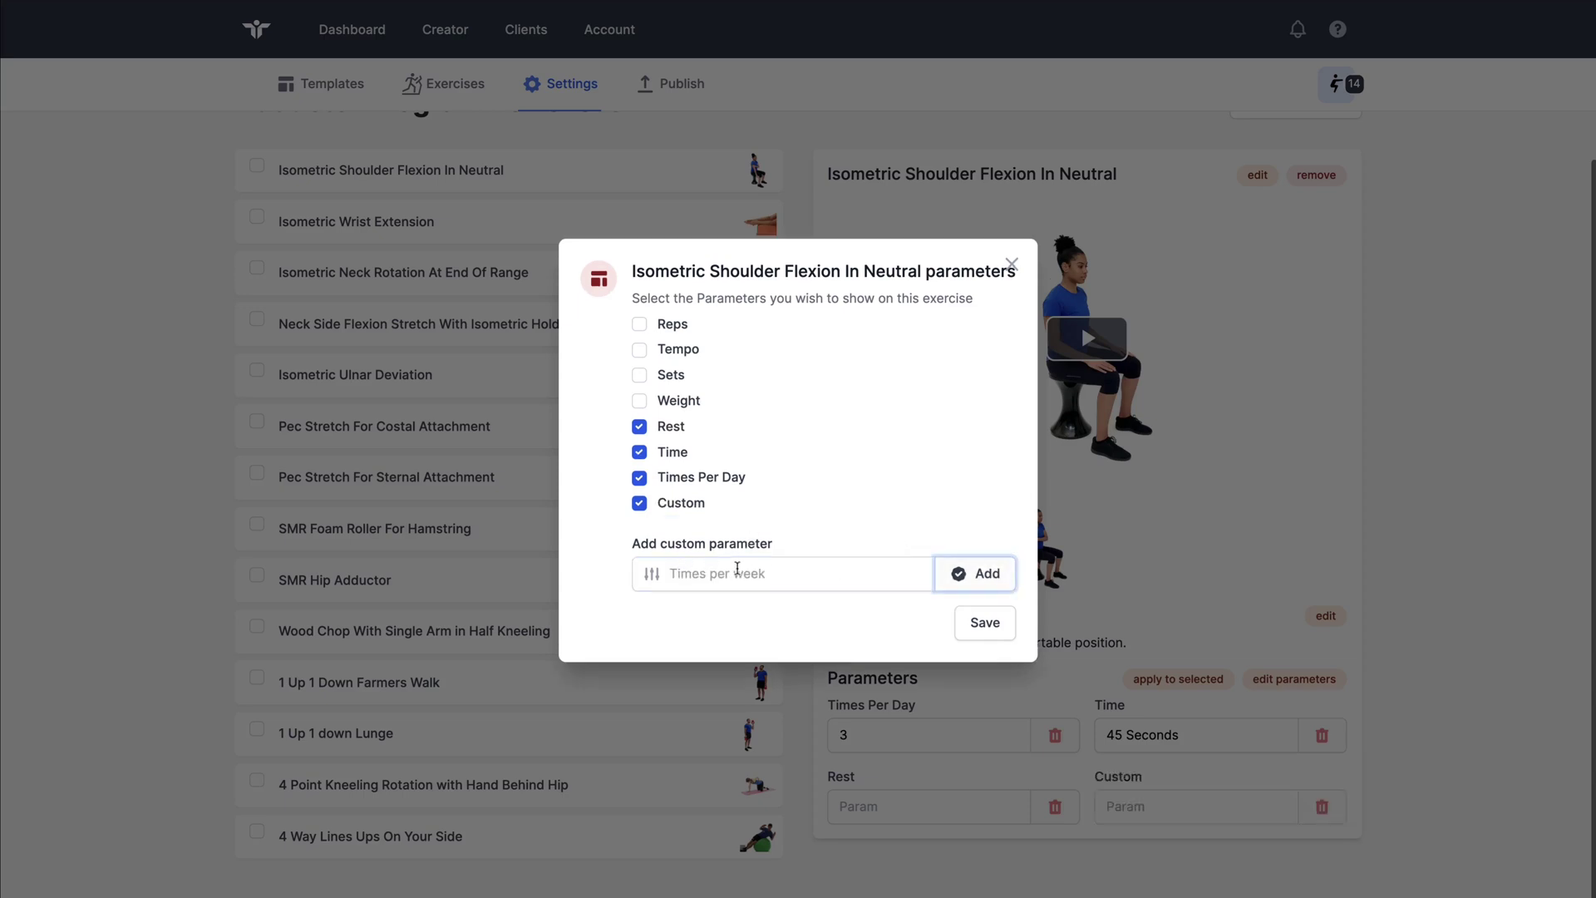
{"action": "left_click", "coordinate": [984, 622]}
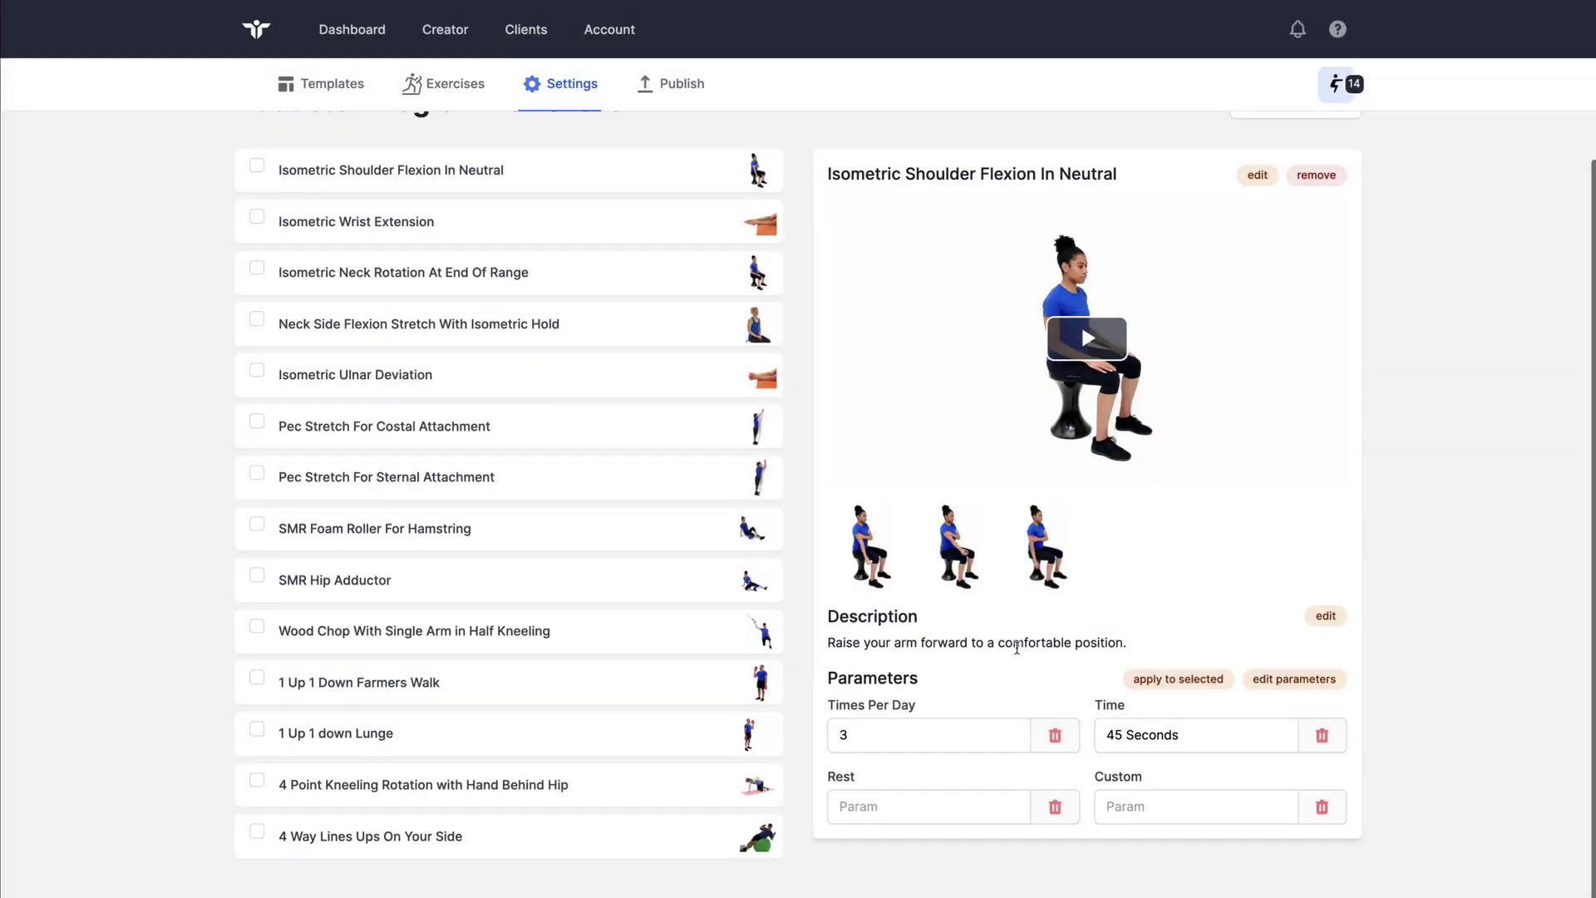
Drag SMR Foam Roller For Hamstring into first place in the exercise list
{"action": "left_click", "coordinate": [878, 808]}
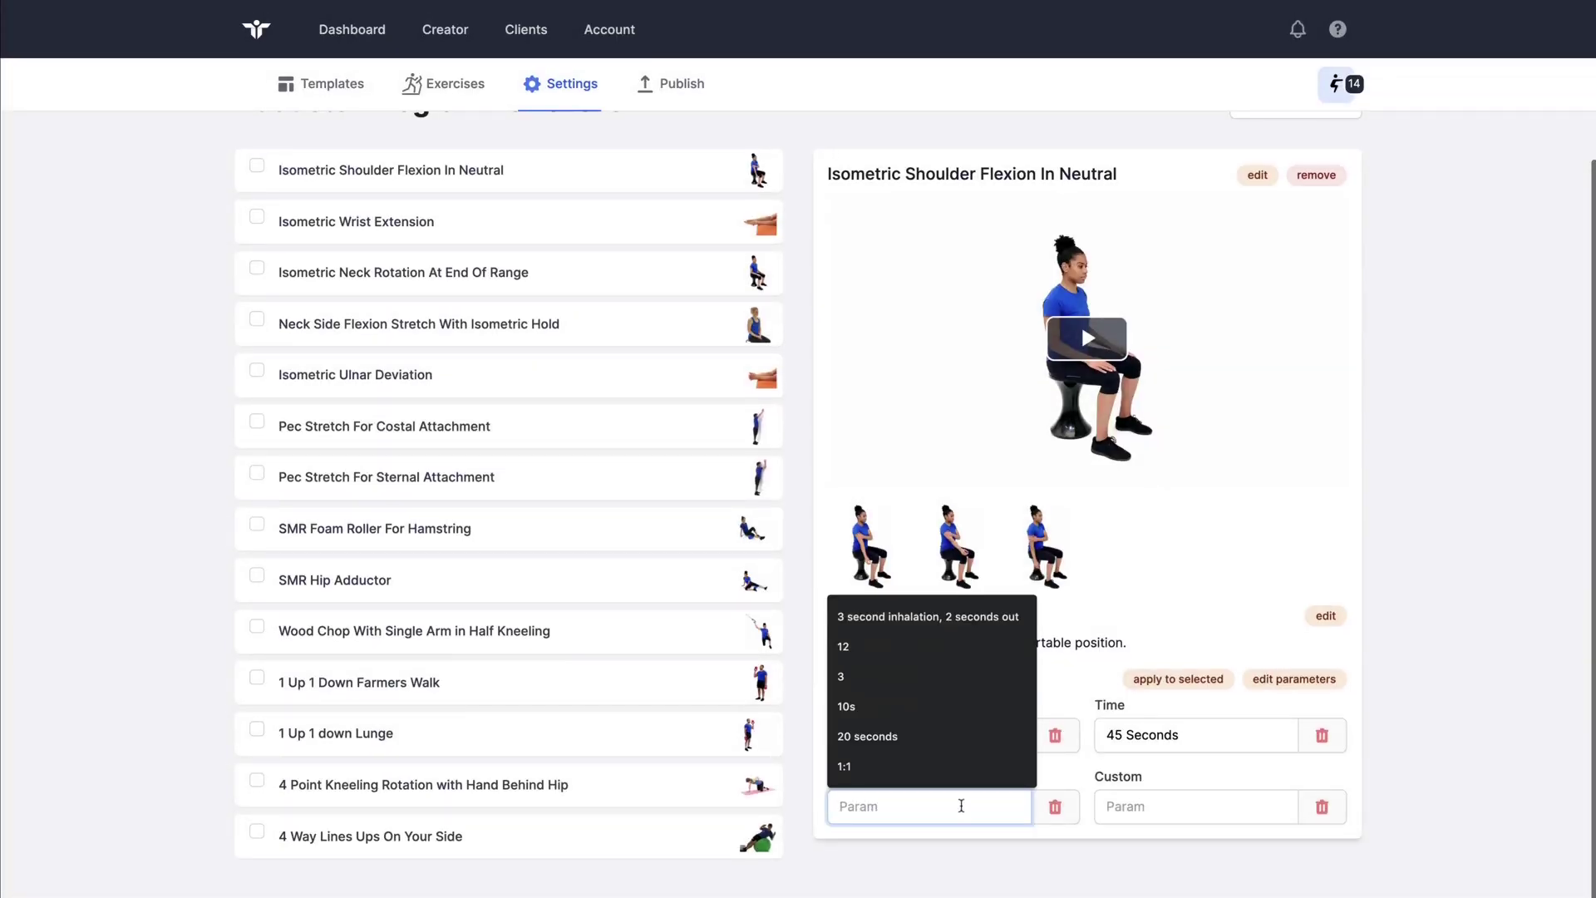
{"action": "left_click", "coordinate": [1135, 619]}
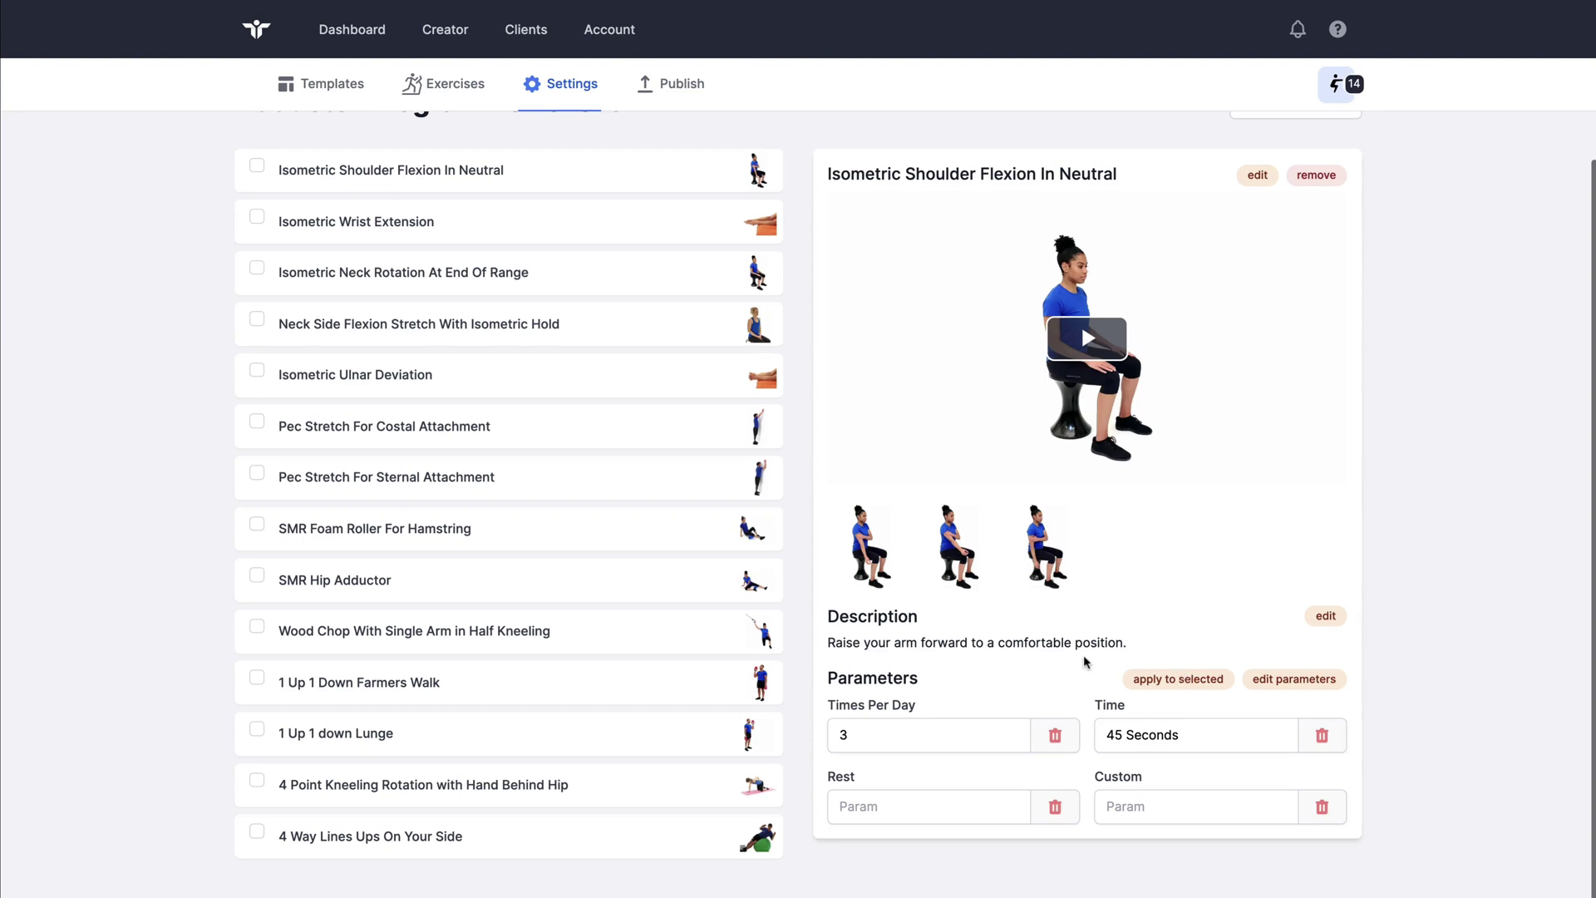
{"action": "scroll", "coordinate": [1083, 645], "scroll_direction": "up", "scroll_amount": 2}
{"action": "scroll", "coordinate": [1082, 645], "scroll_direction": "down", "scroll_amount": 2}
{"action": "left_click_drag", "start_coordinate": [535, 529], "coordinate": [540, 445]}
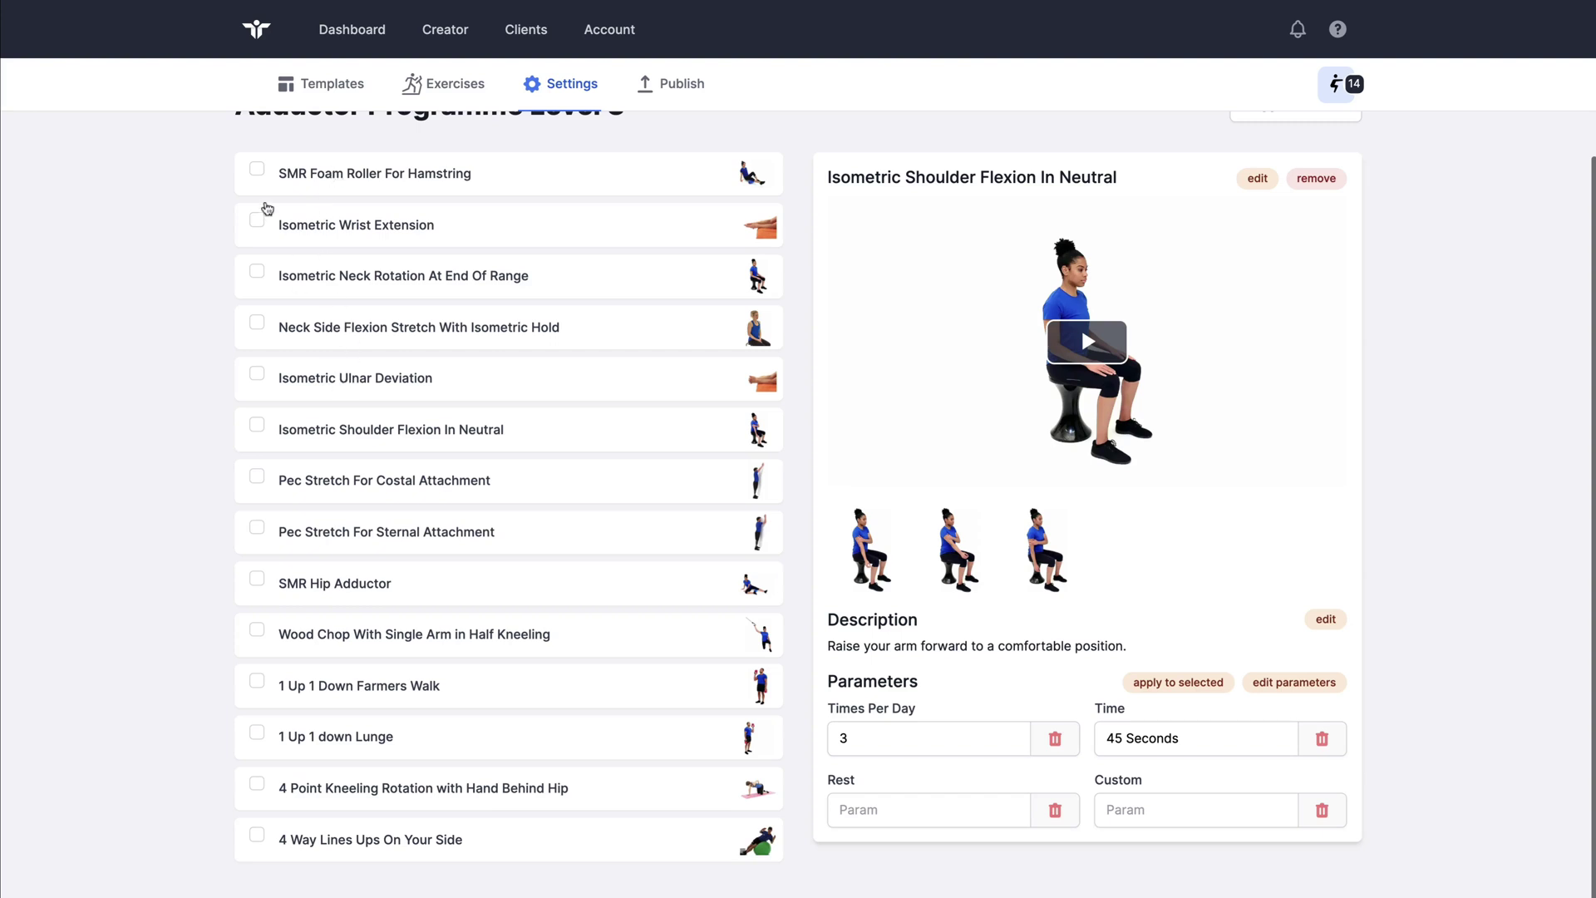
Tick SMR Foam Roller, Isometric Wrist Extension, Isometric Neck Rotation and Neck Side Flexion Stretch
{"action": "left_click", "coordinate": [257, 169]}
{"action": "left_click", "coordinate": [257, 220]}
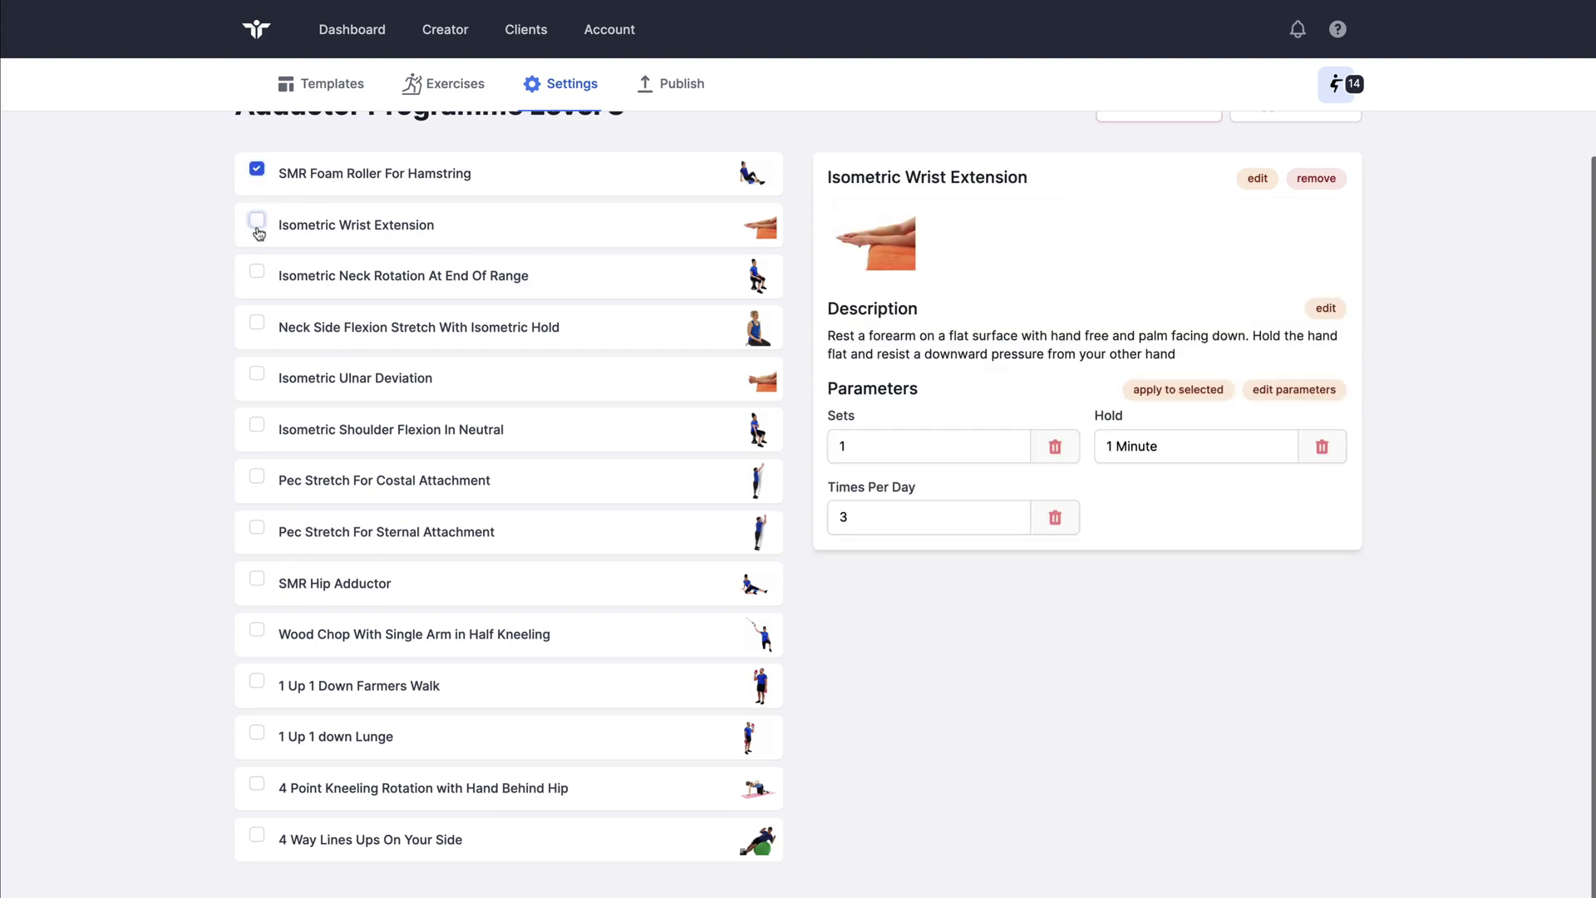
{"action": "left_click", "coordinate": [257, 273]}
{"action": "left_click", "coordinate": [256, 322]}
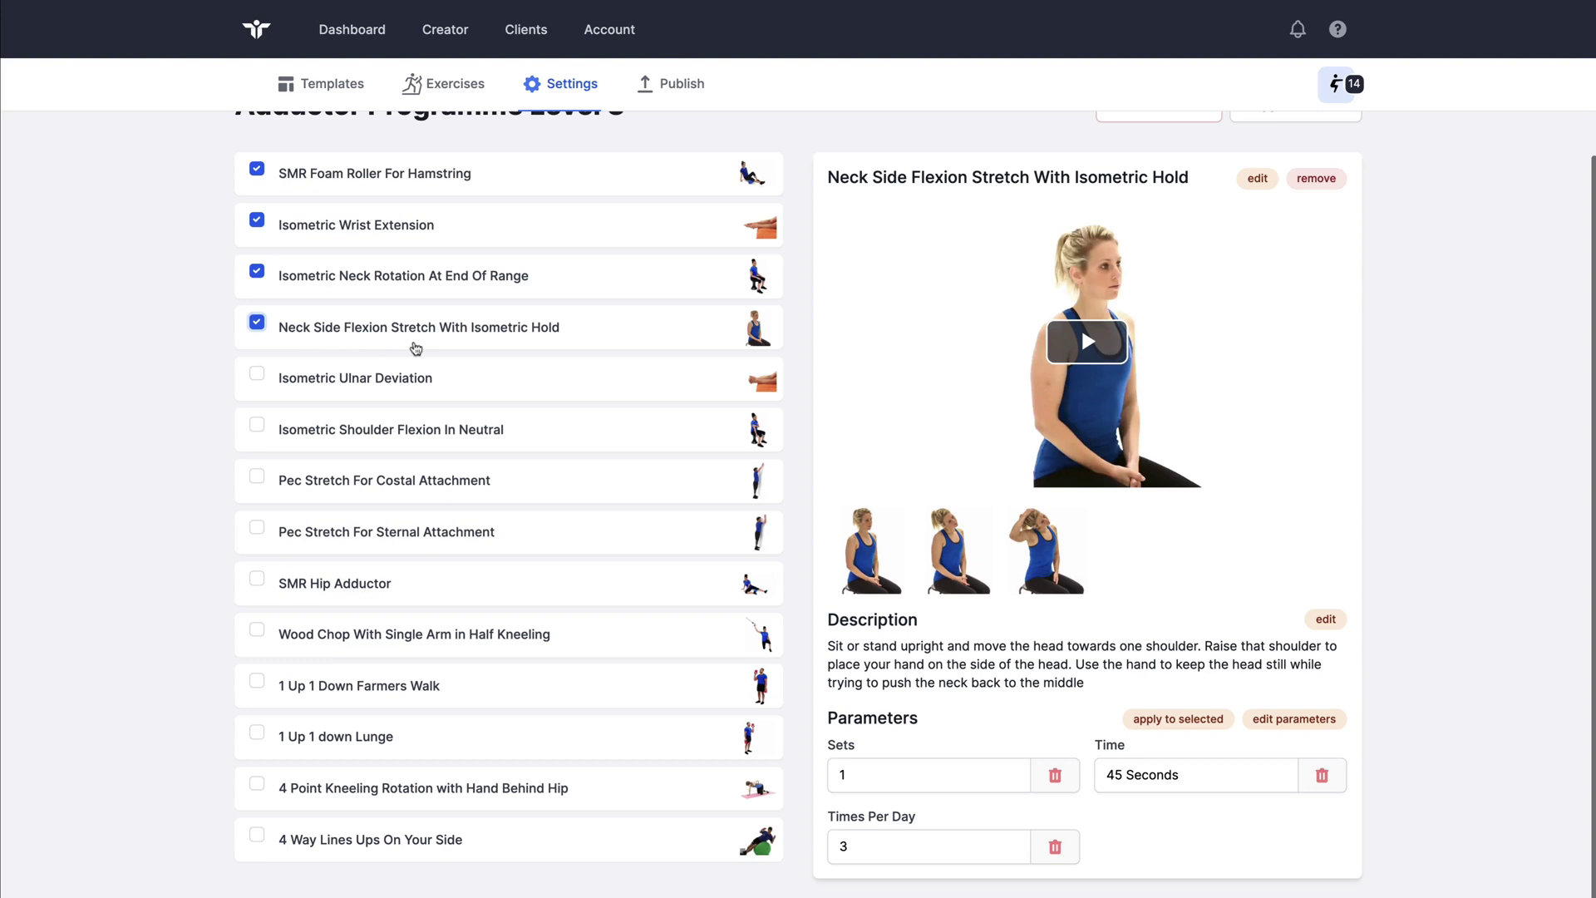
Give SMR Foam Roller For Hamstring 3 sets and a time of 30 Sec
{"action": "left_click", "coordinate": [556, 179]}
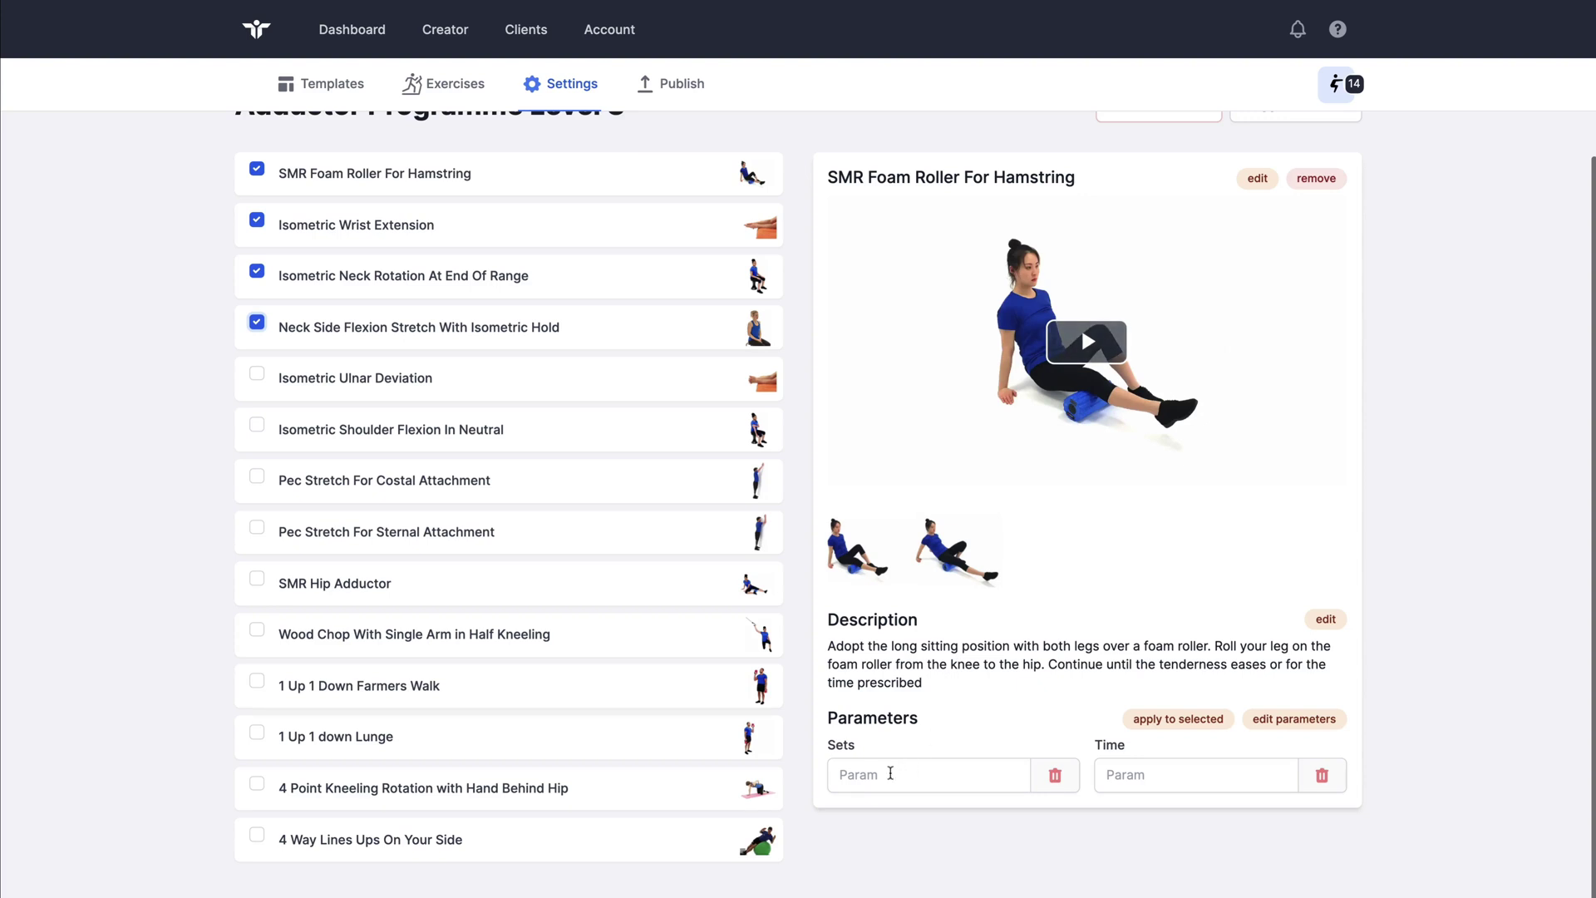
{"action": "left_click", "coordinate": [890, 773]}
{"action": "left_click", "coordinate": [1046, 726]}
{"action": "left_click", "coordinate": [903, 769]}
{"action": "type", "text": "3"}
{"action": "left_click", "coordinate": [1138, 774]}
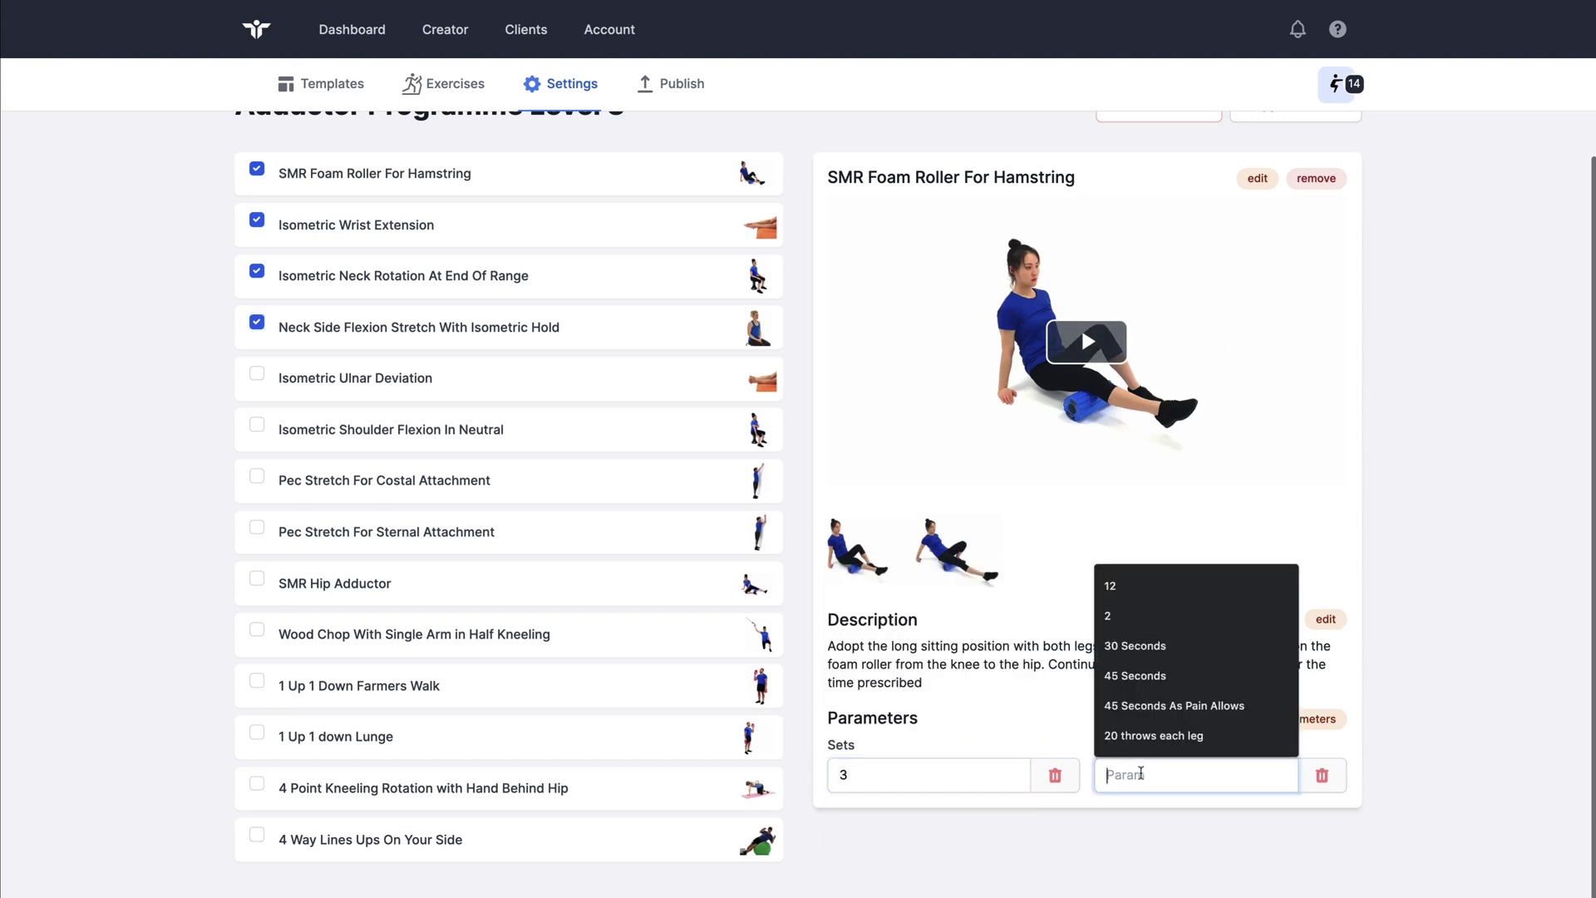
{"action": "type", "text": "30 Sec"}
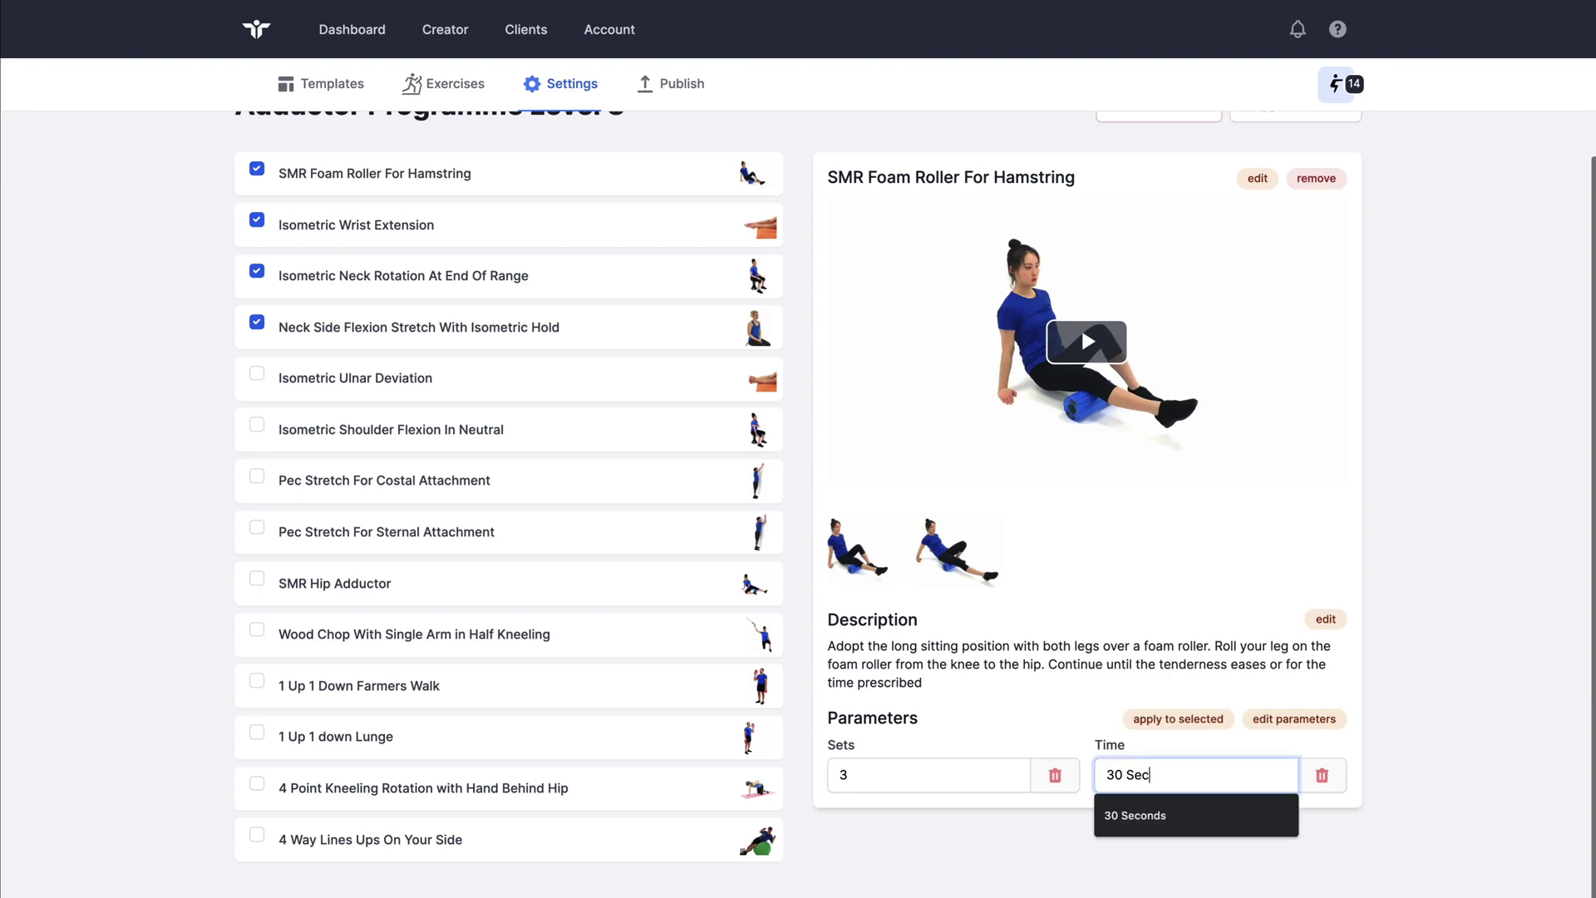
{"action": "left_click", "coordinate": [1147, 703]}
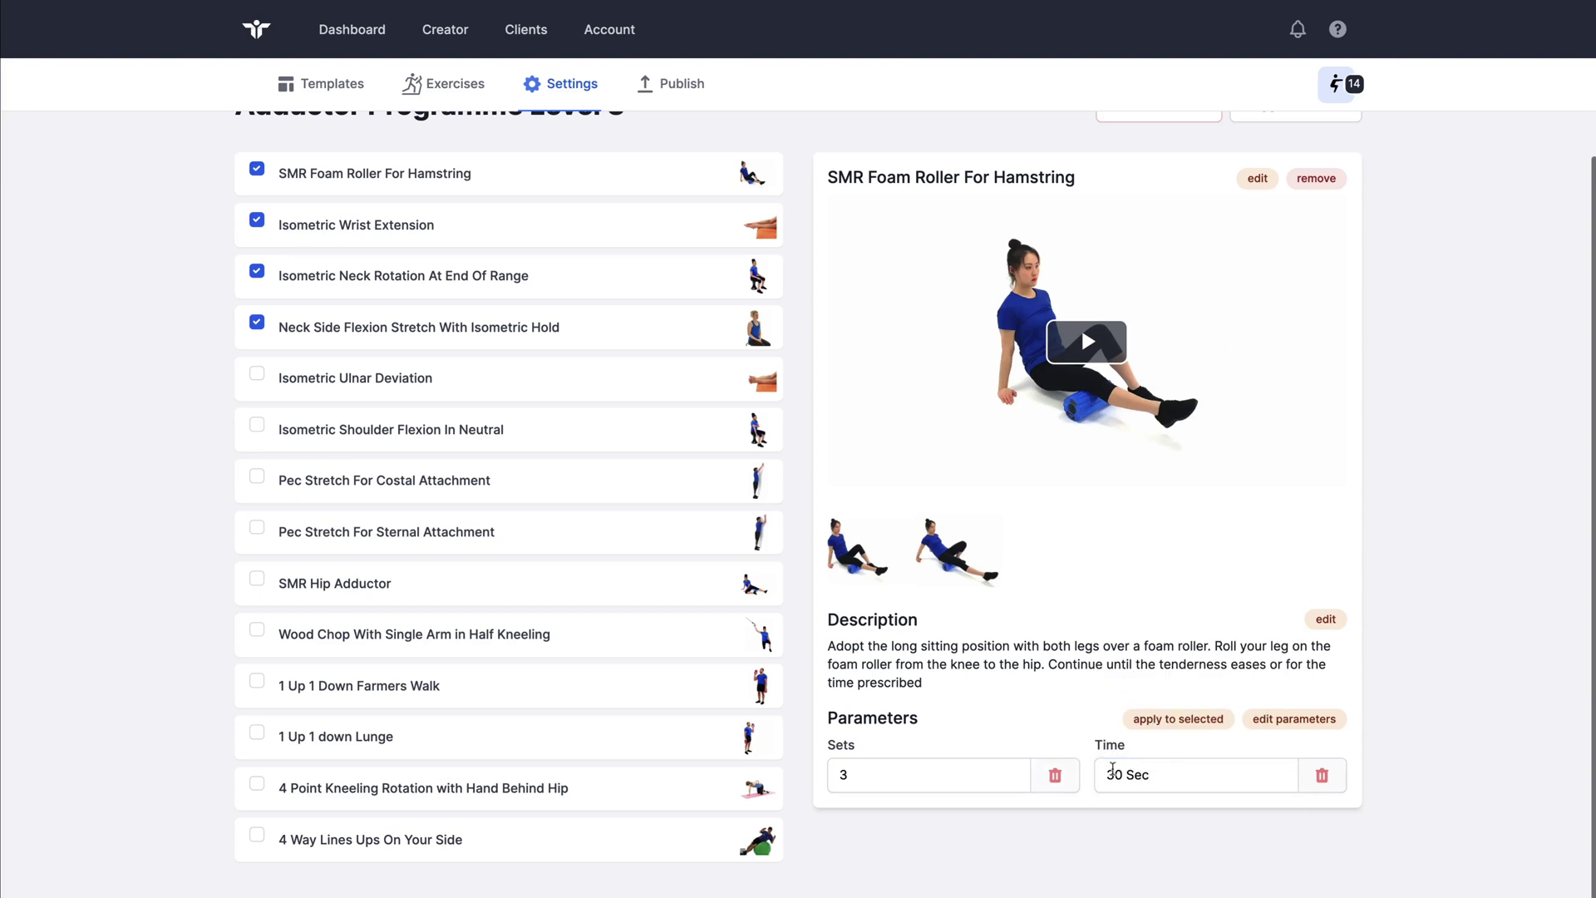
Apply these parameters to the ticked exercises and check Isometric Wrist Extension
{"action": "left_click", "coordinate": [1173, 725]}
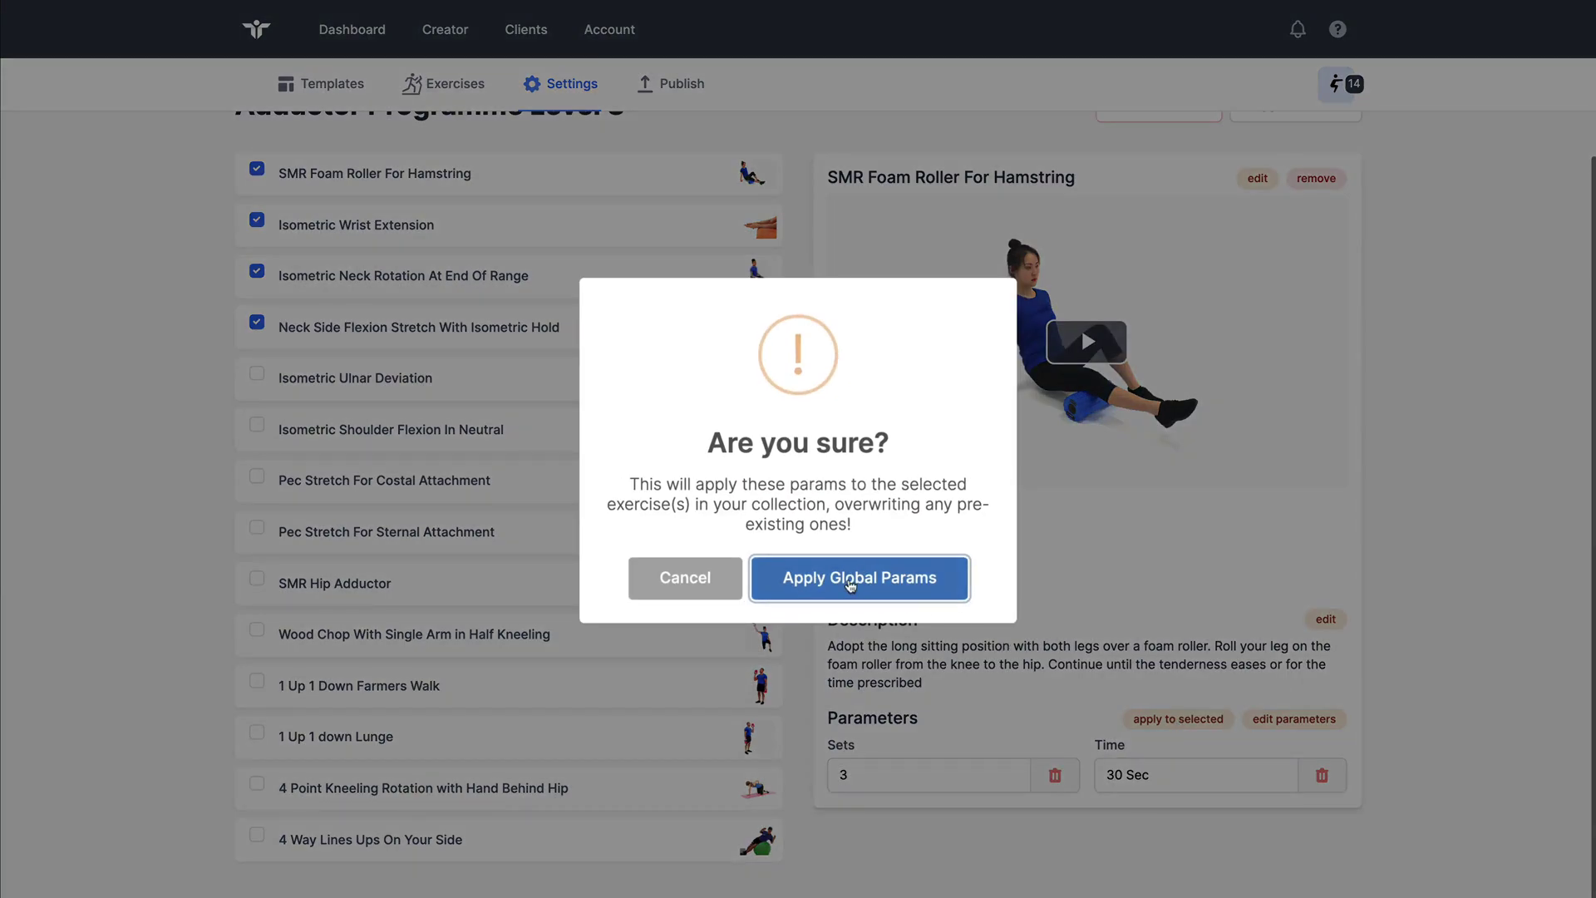
{"action": "left_click", "coordinate": [849, 585]}
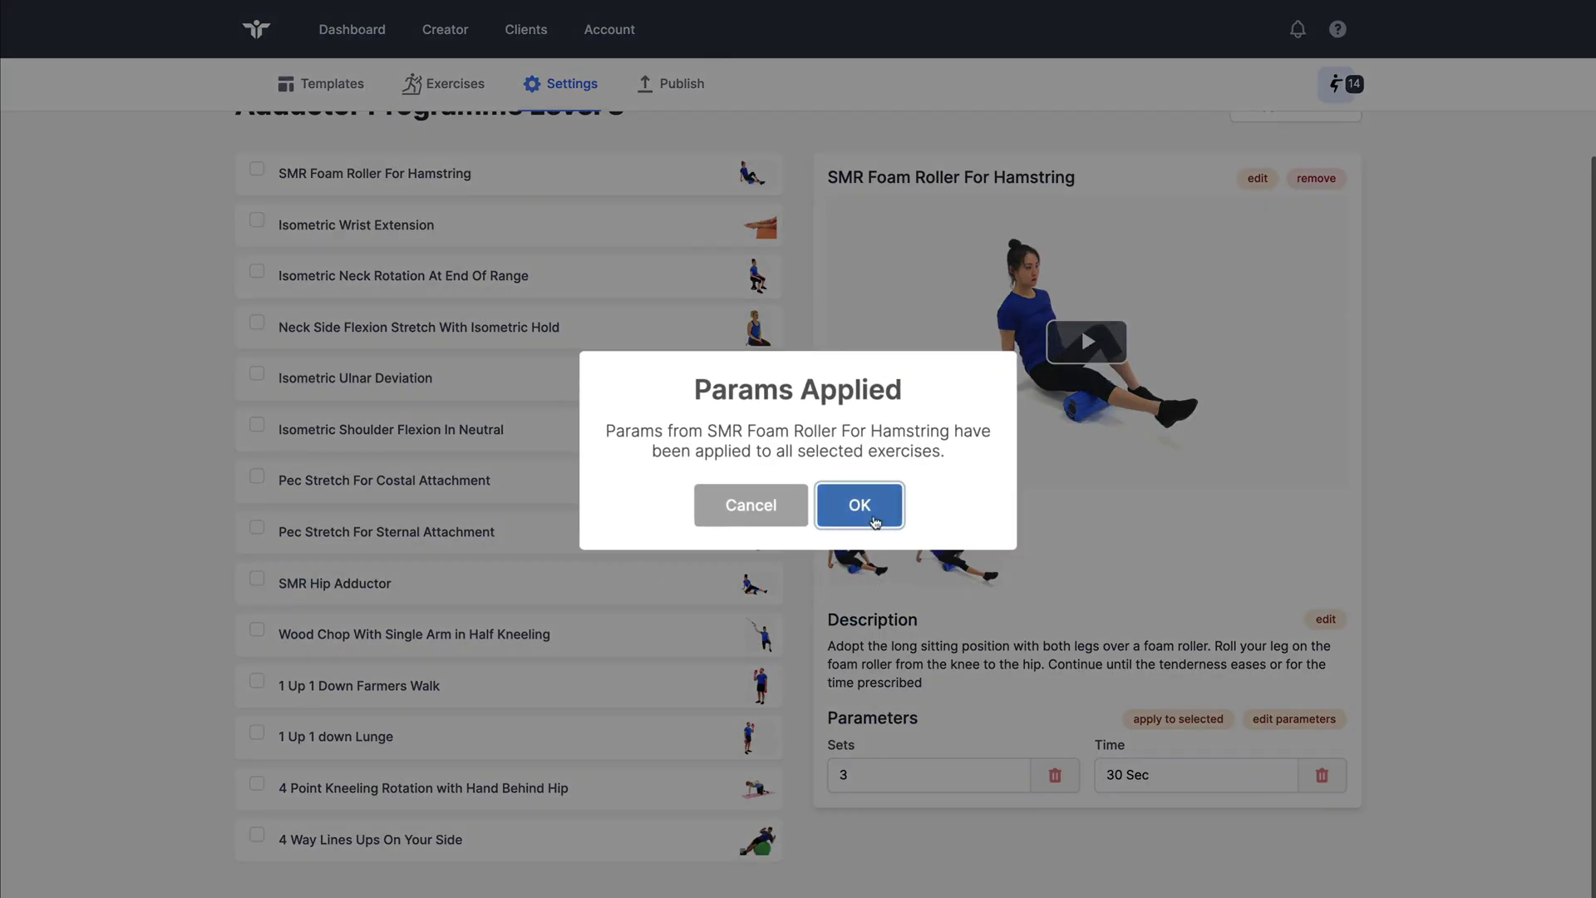
{"action": "left_click", "coordinate": [857, 503]}
{"action": "left_click", "coordinate": [464, 223]}
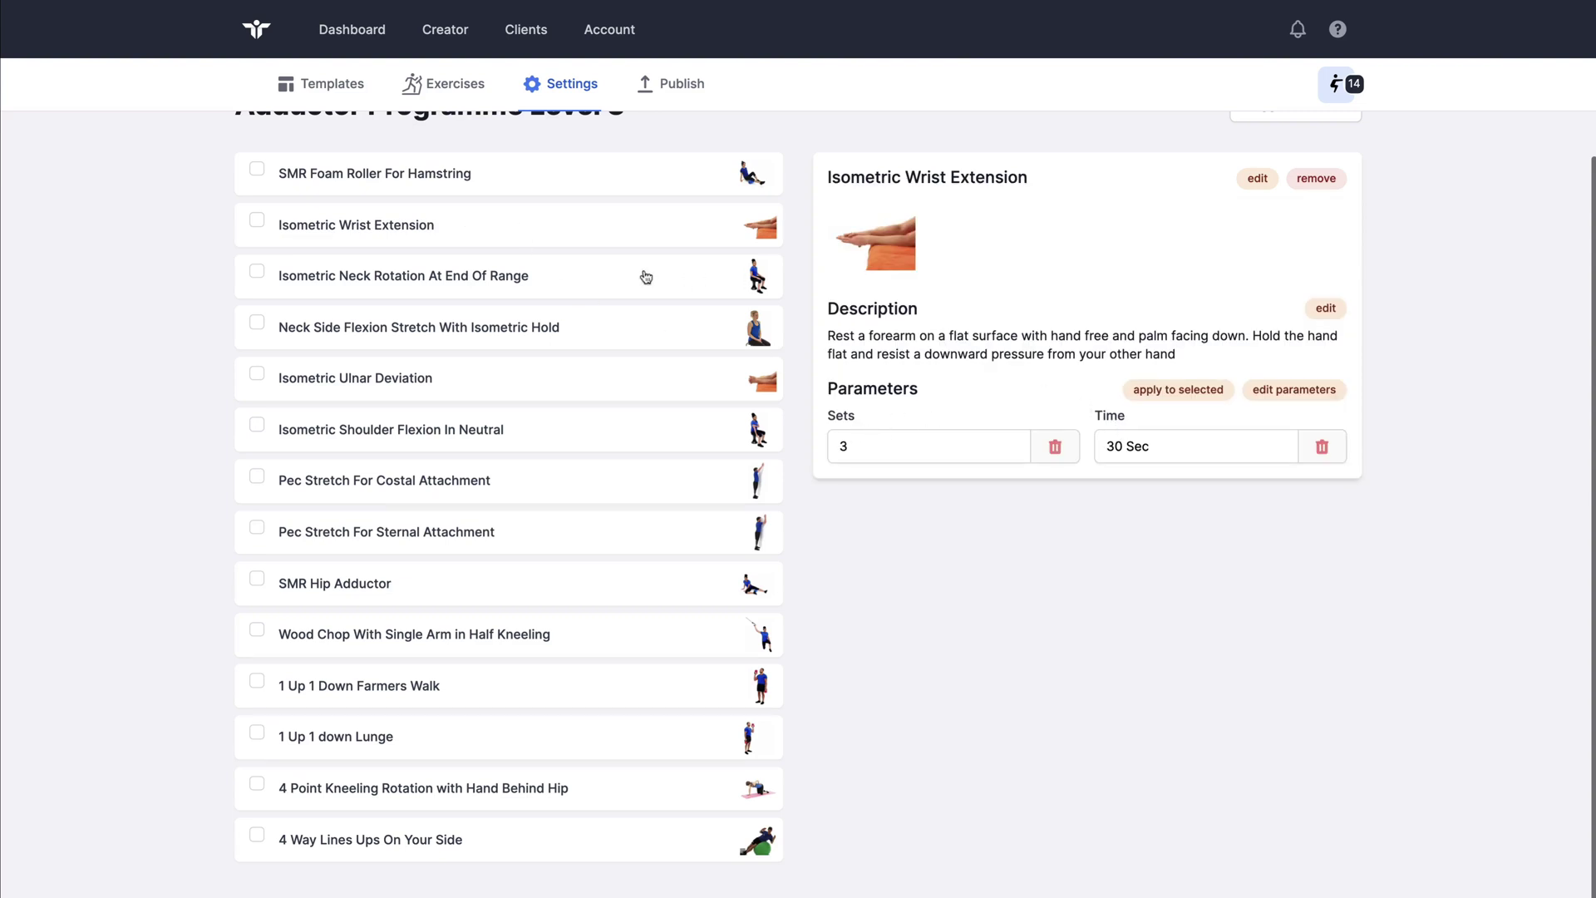
Confirm Isometric Neck Rotation At End Of Range has 3 sets and 30 Sec, then select and deselect all
{"action": "left_click", "coordinate": [586, 281]}
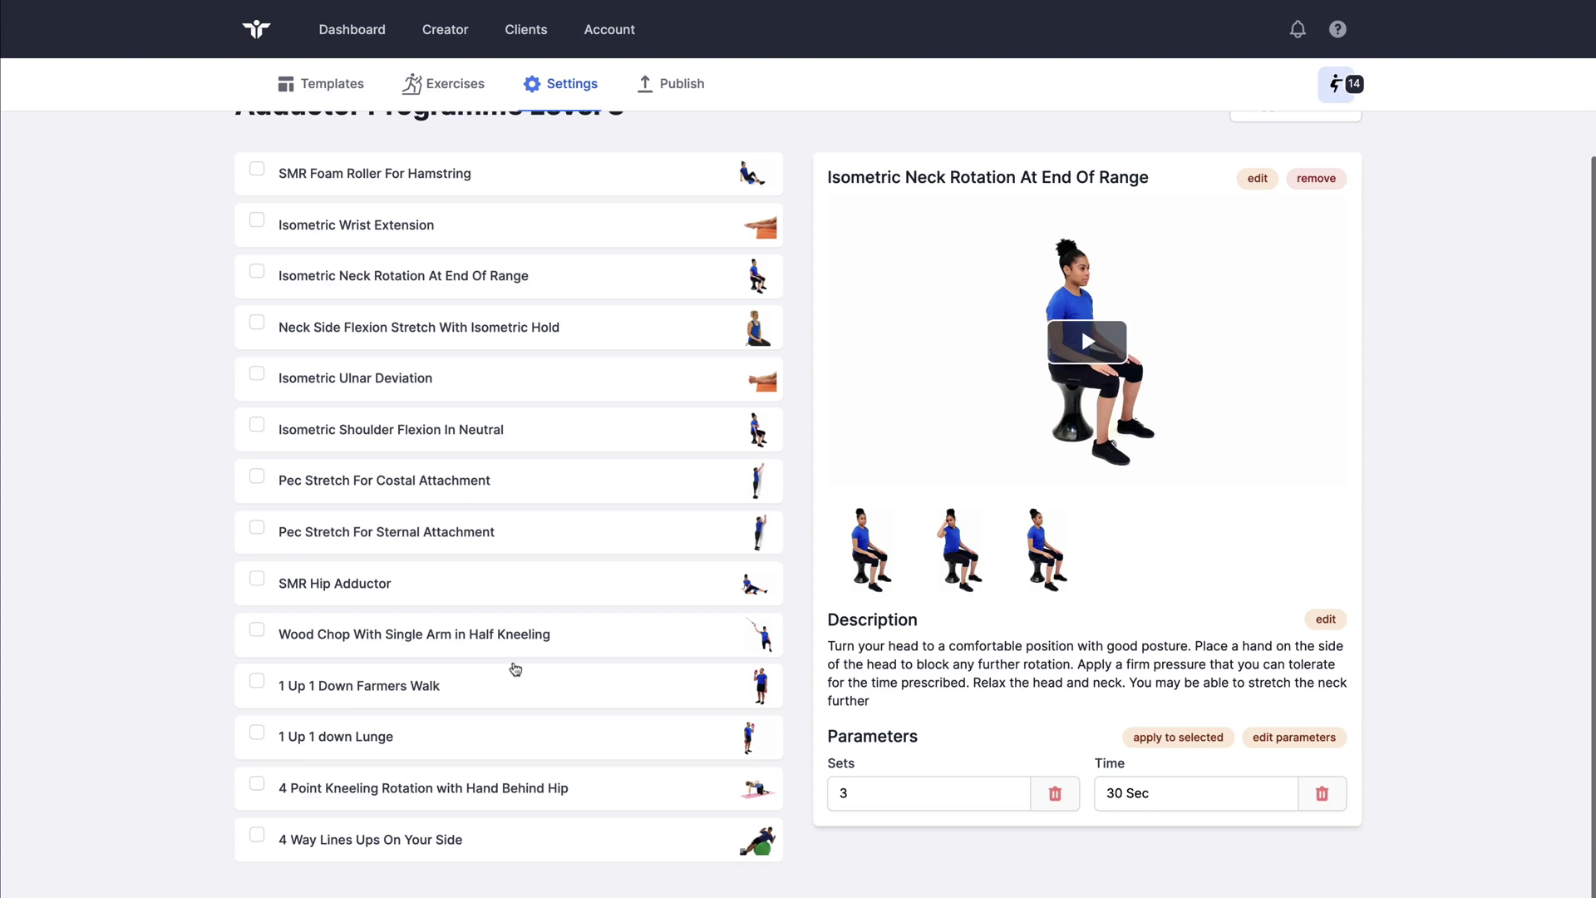
{"action": "scroll", "coordinate": [515, 669], "scroll_direction": "up", "scroll_amount": 1}
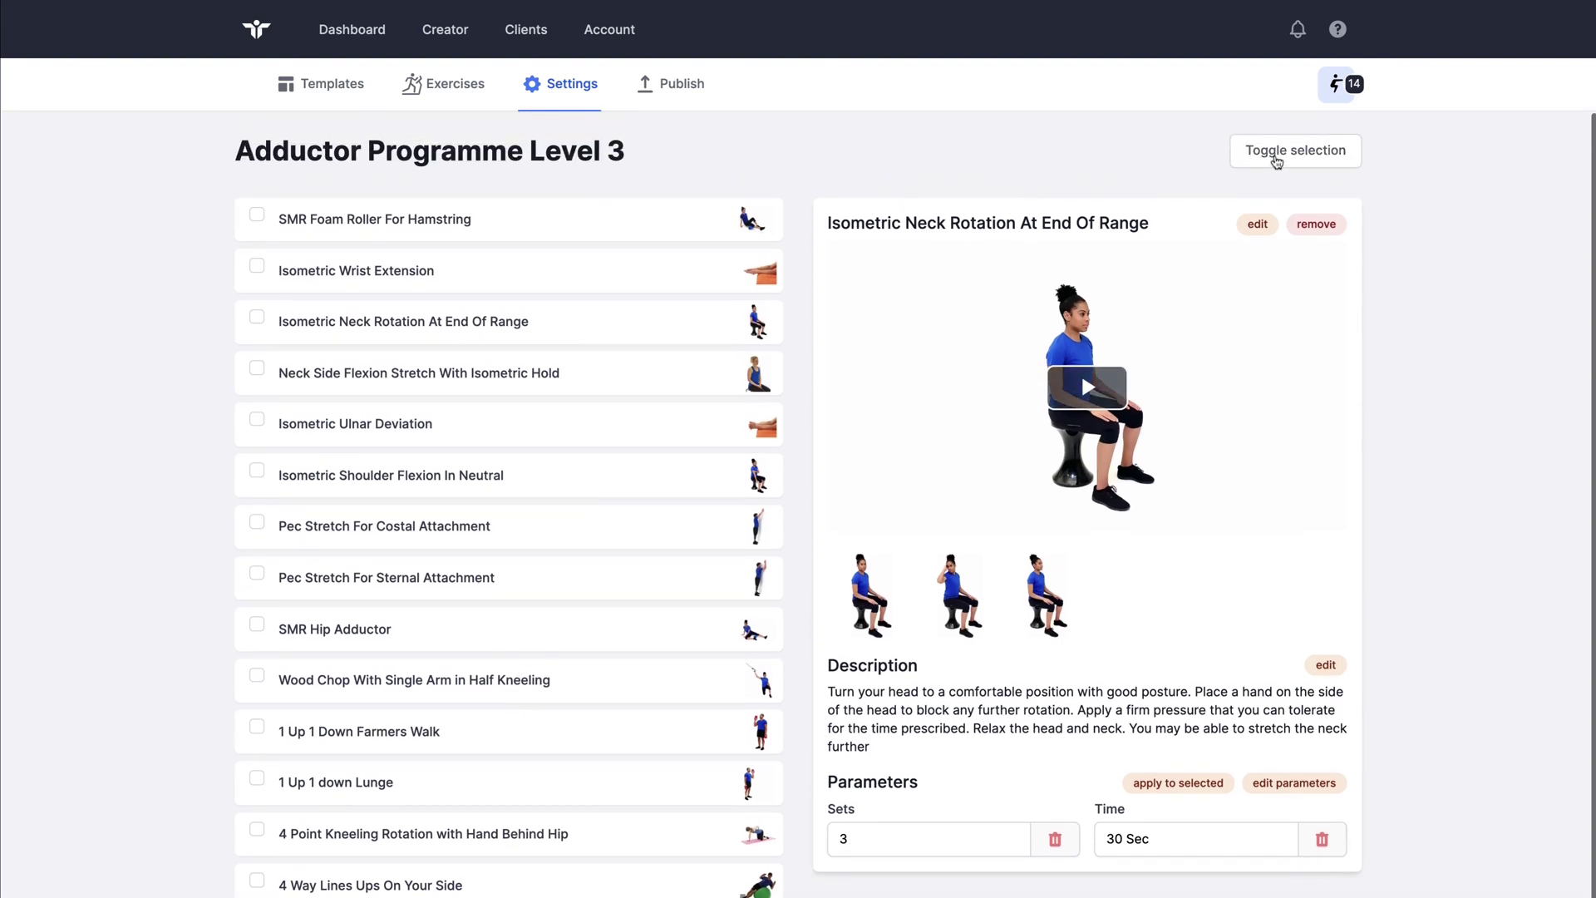
{"action": "left_click", "coordinate": [1276, 158]}
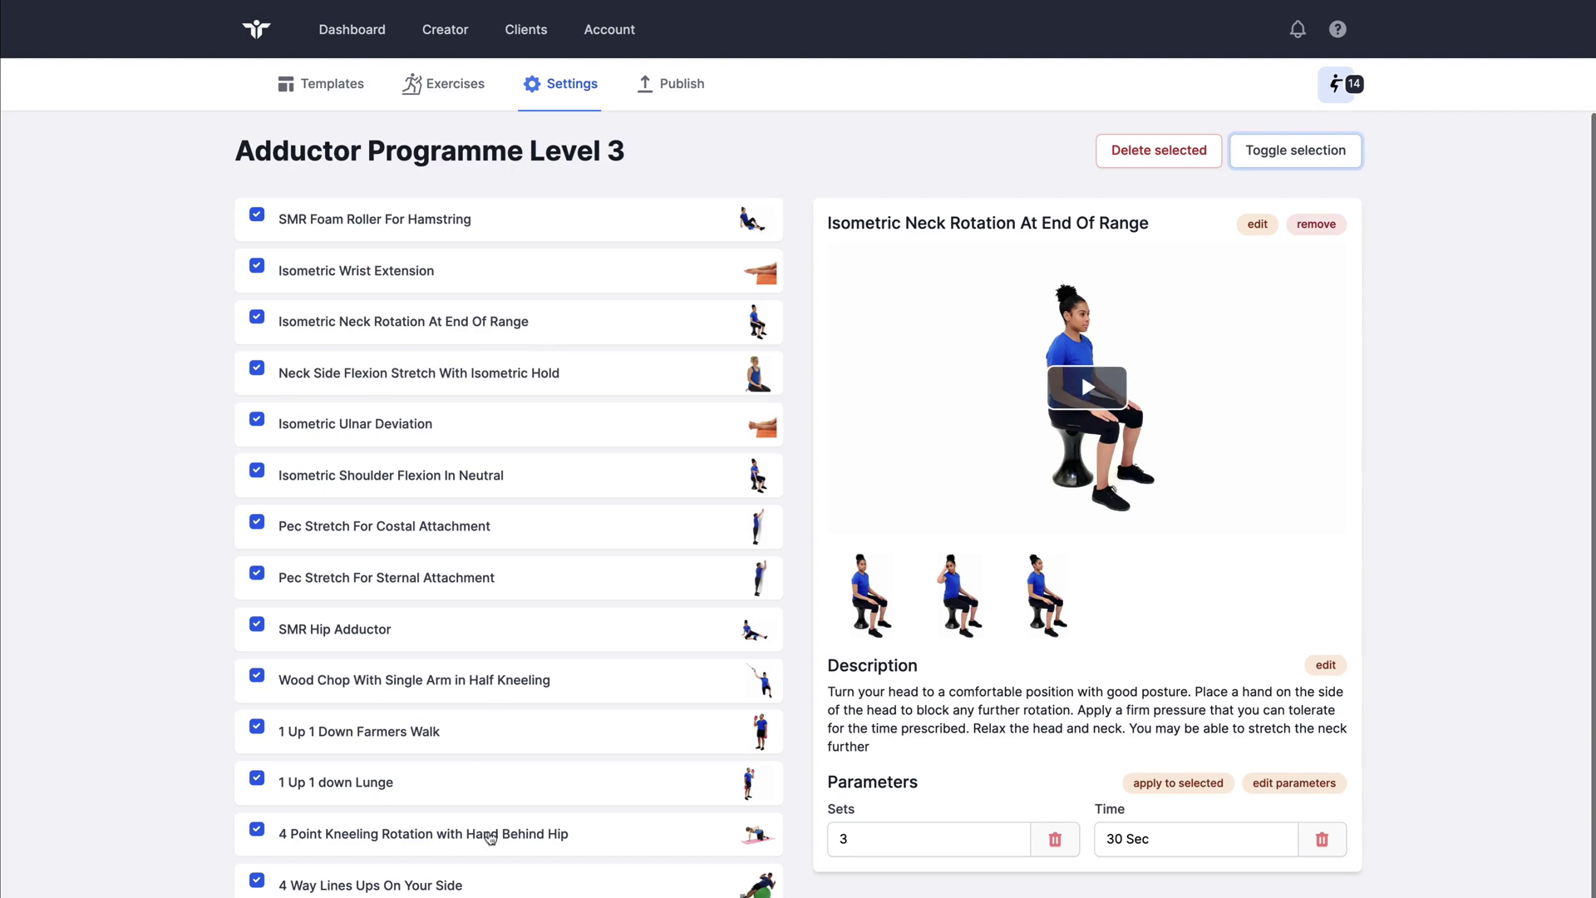
{"action": "scroll", "coordinate": [490, 837], "scroll_direction": "down", "scroll_amount": 1}
{"action": "scroll", "coordinate": [491, 837], "scroll_direction": "up", "scroll_amount": 1}
{"action": "left_click", "coordinate": [1308, 158]}
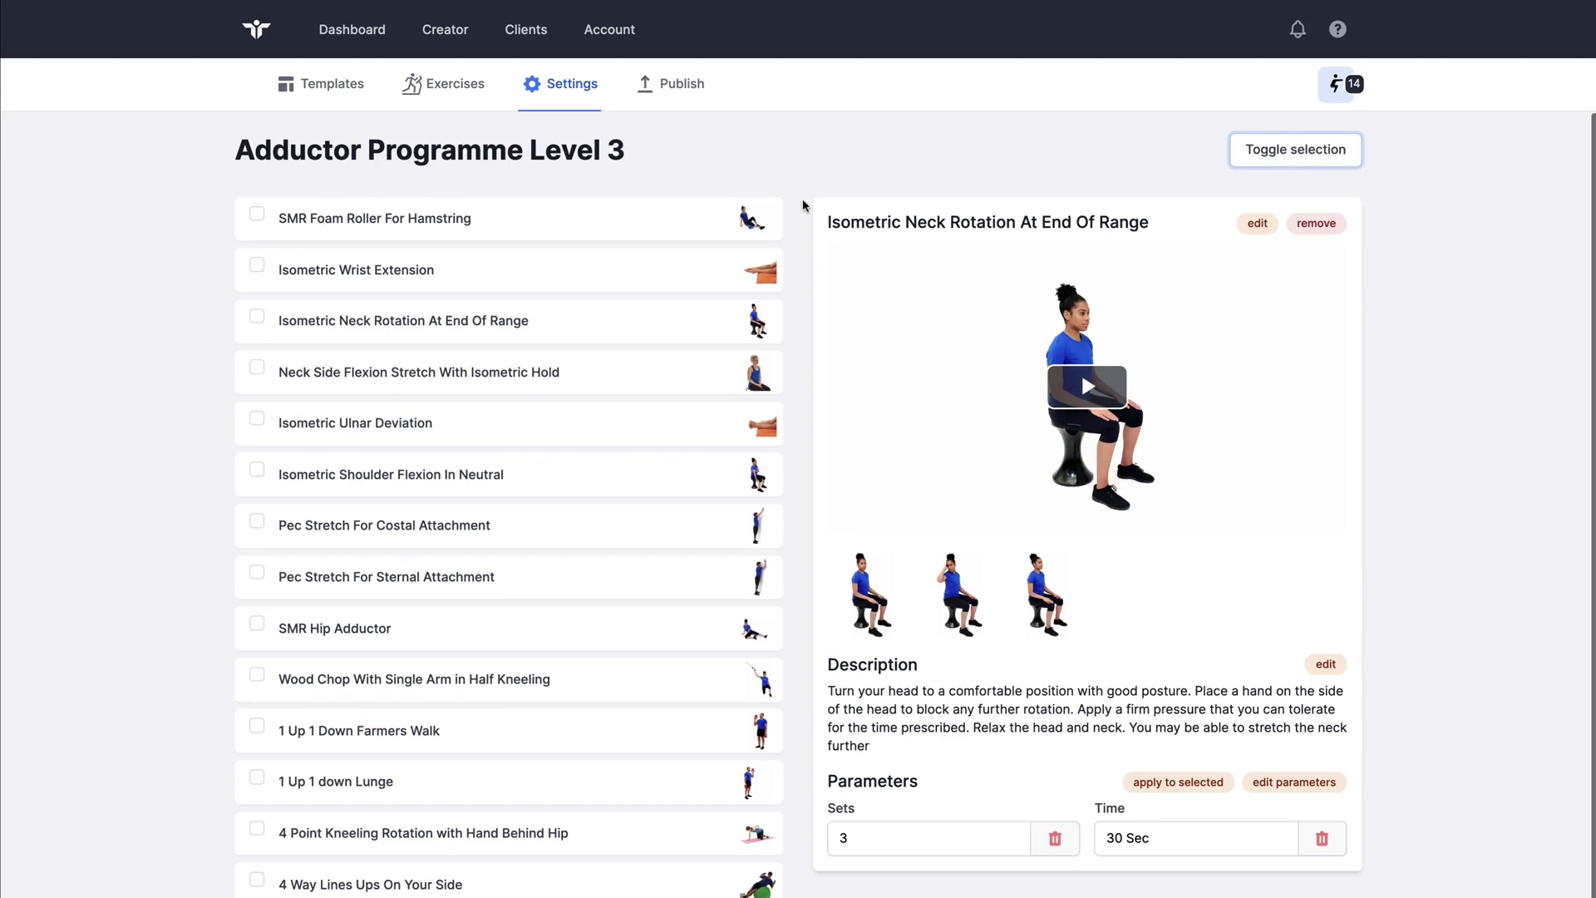
{"action": "left_click", "coordinate": [670, 83]}
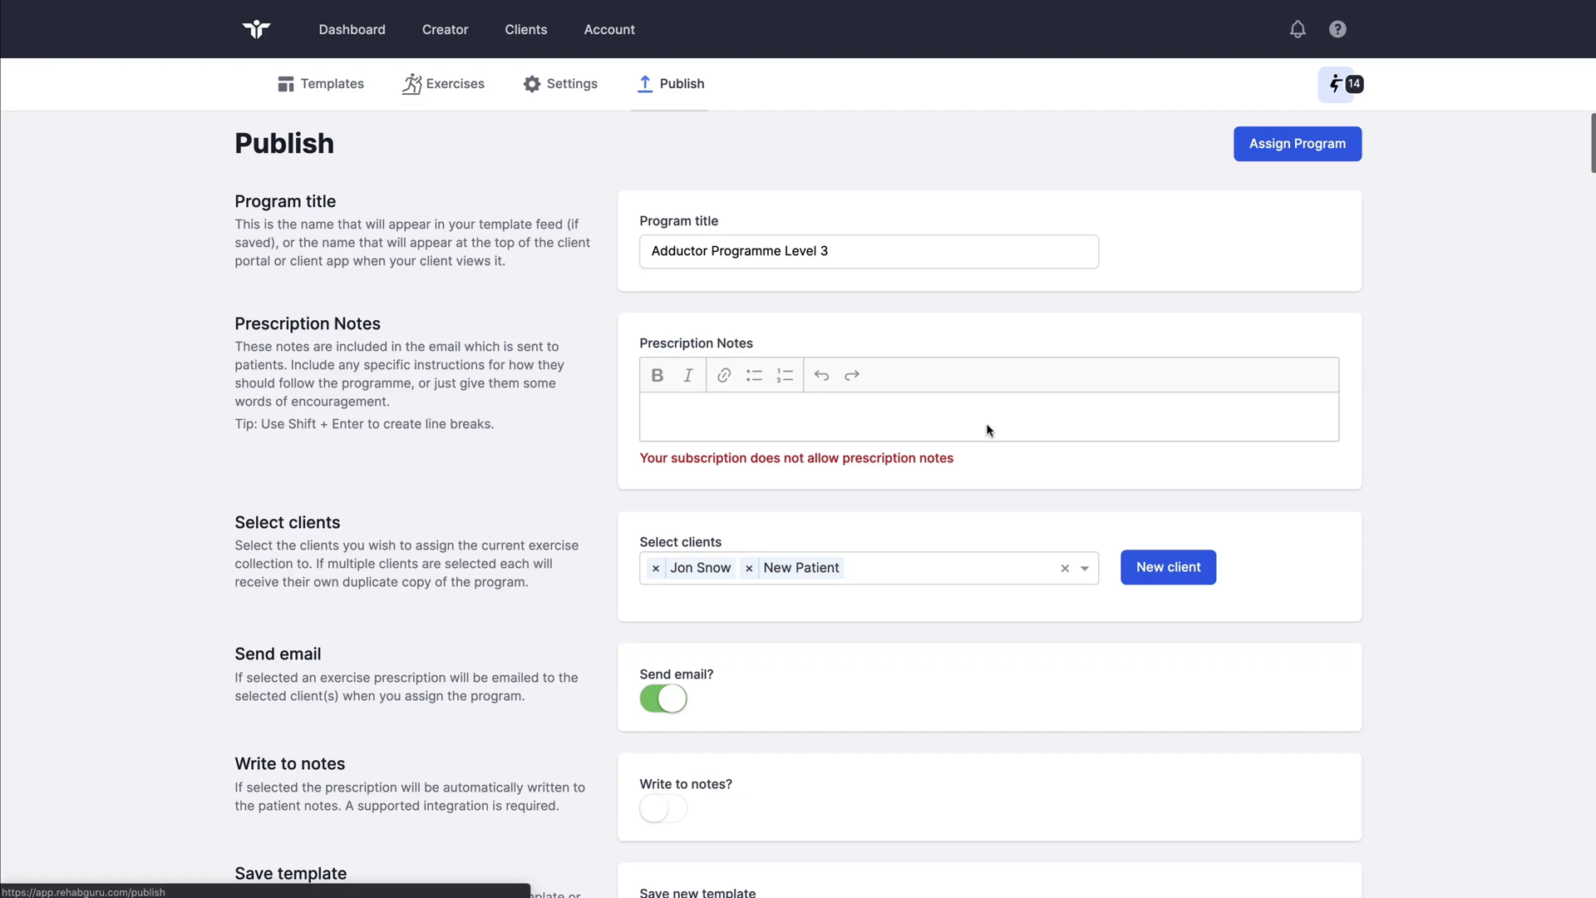
{"action": "scroll", "coordinate": [983, 424], "scroll_direction": "down", "scroll_amount": 10}
{"action": "scroll", "coordinate": [983, 427], "scroll_direction": "down", "scroll_amount": 4}
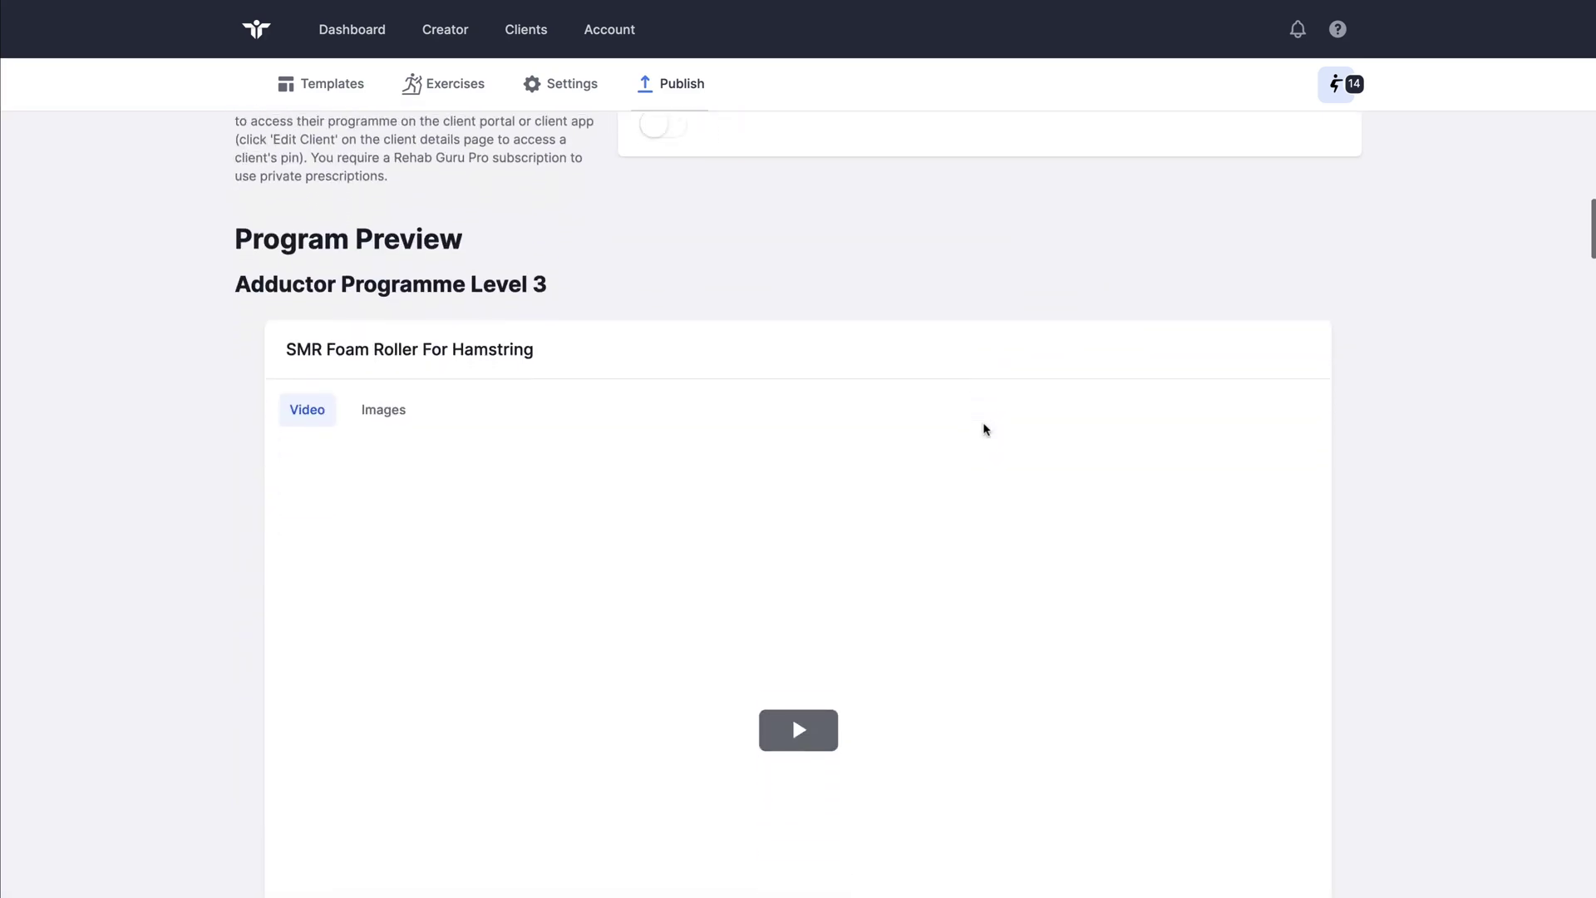
{"action": "left_click", "coordinate": [376, 334]}
{"action": "scroll", "coordinate": [936, 502], "scroll_direction": "down", "scroll_amount": 15}
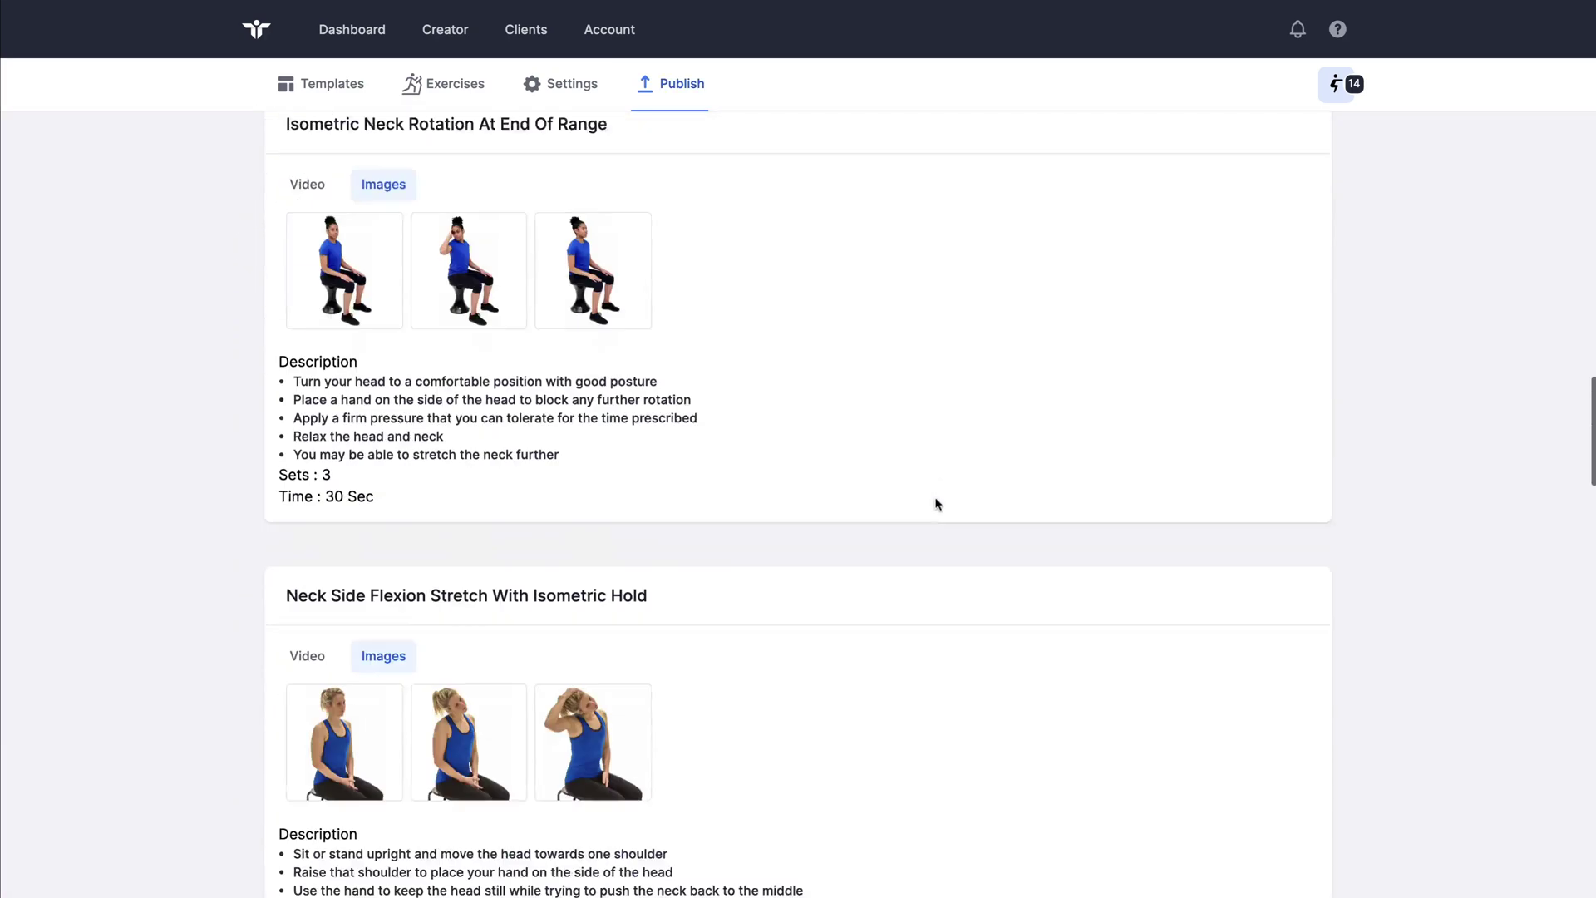
{"action": "scroll", "coordinate": [937, 504], "scroll_direction": "down", "scroll_amount": 15}
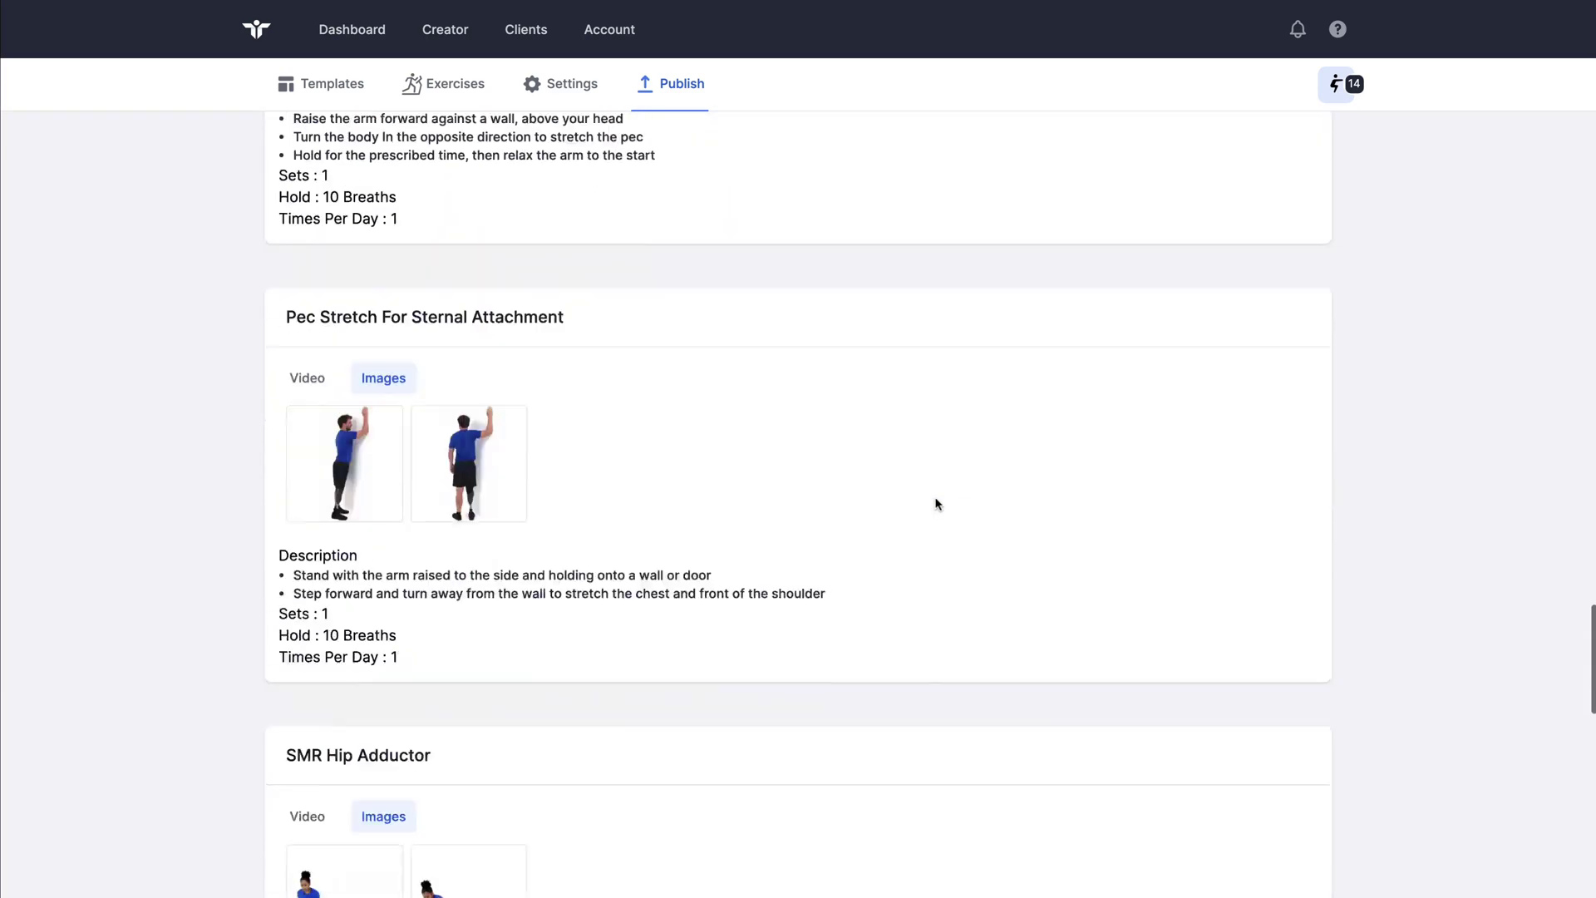
{"action": "scroll", "coordinate": [937, 504], "scroll_direction": "up", "scroll_amount": 20}
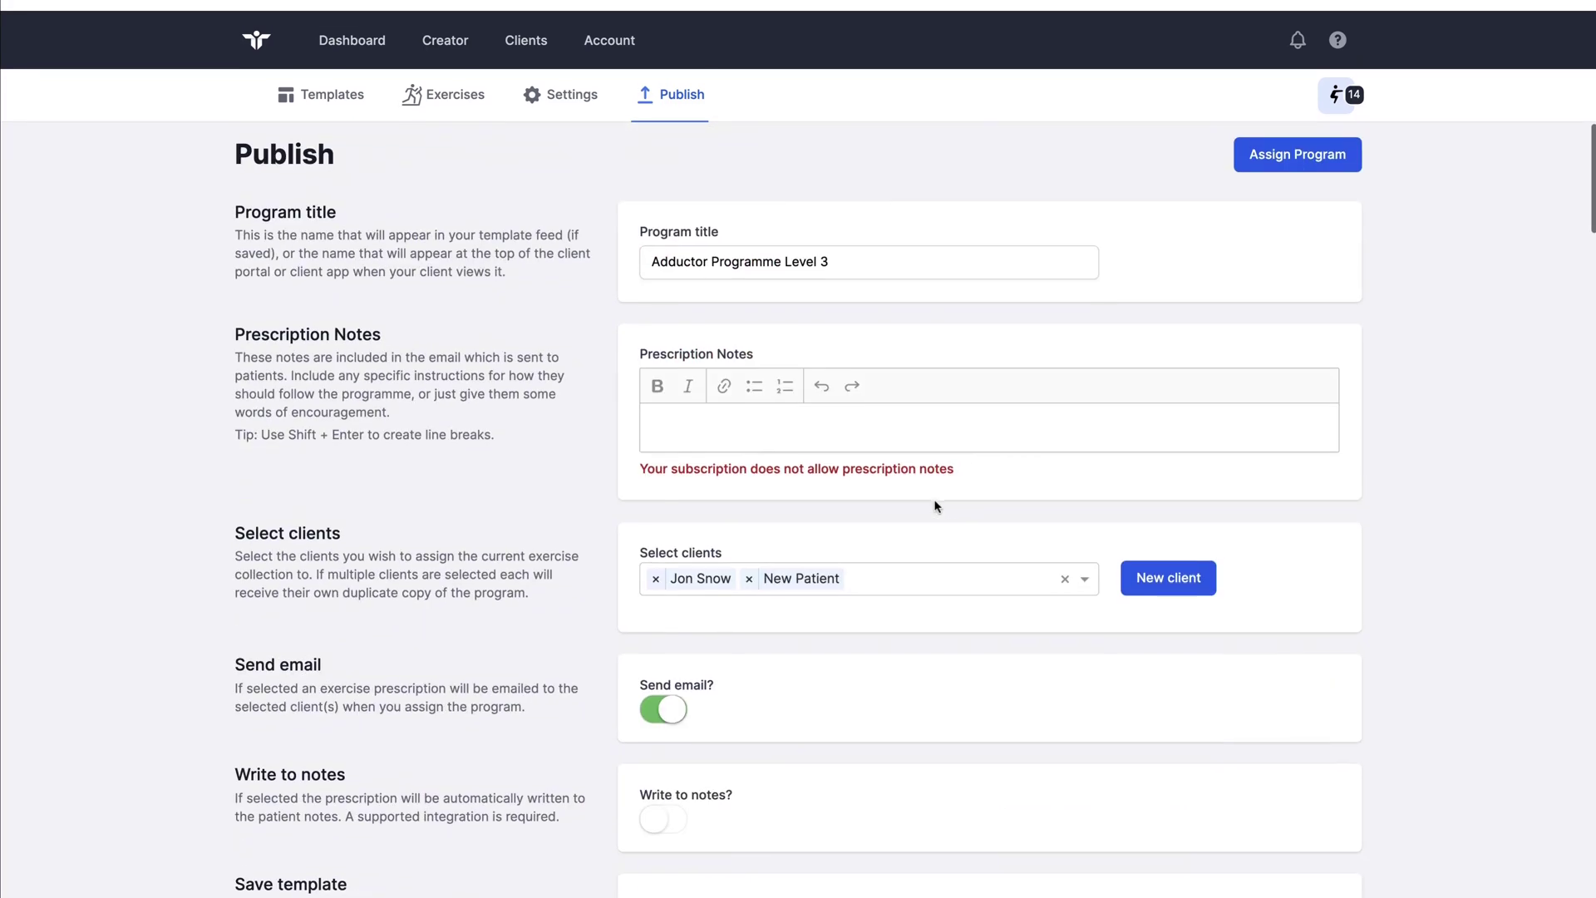
Replace the program title 'Adductor Programme Level 3' with 'Rehab Guru Level 1'
{"action": "left_click", "coordinate": [999, 255]}
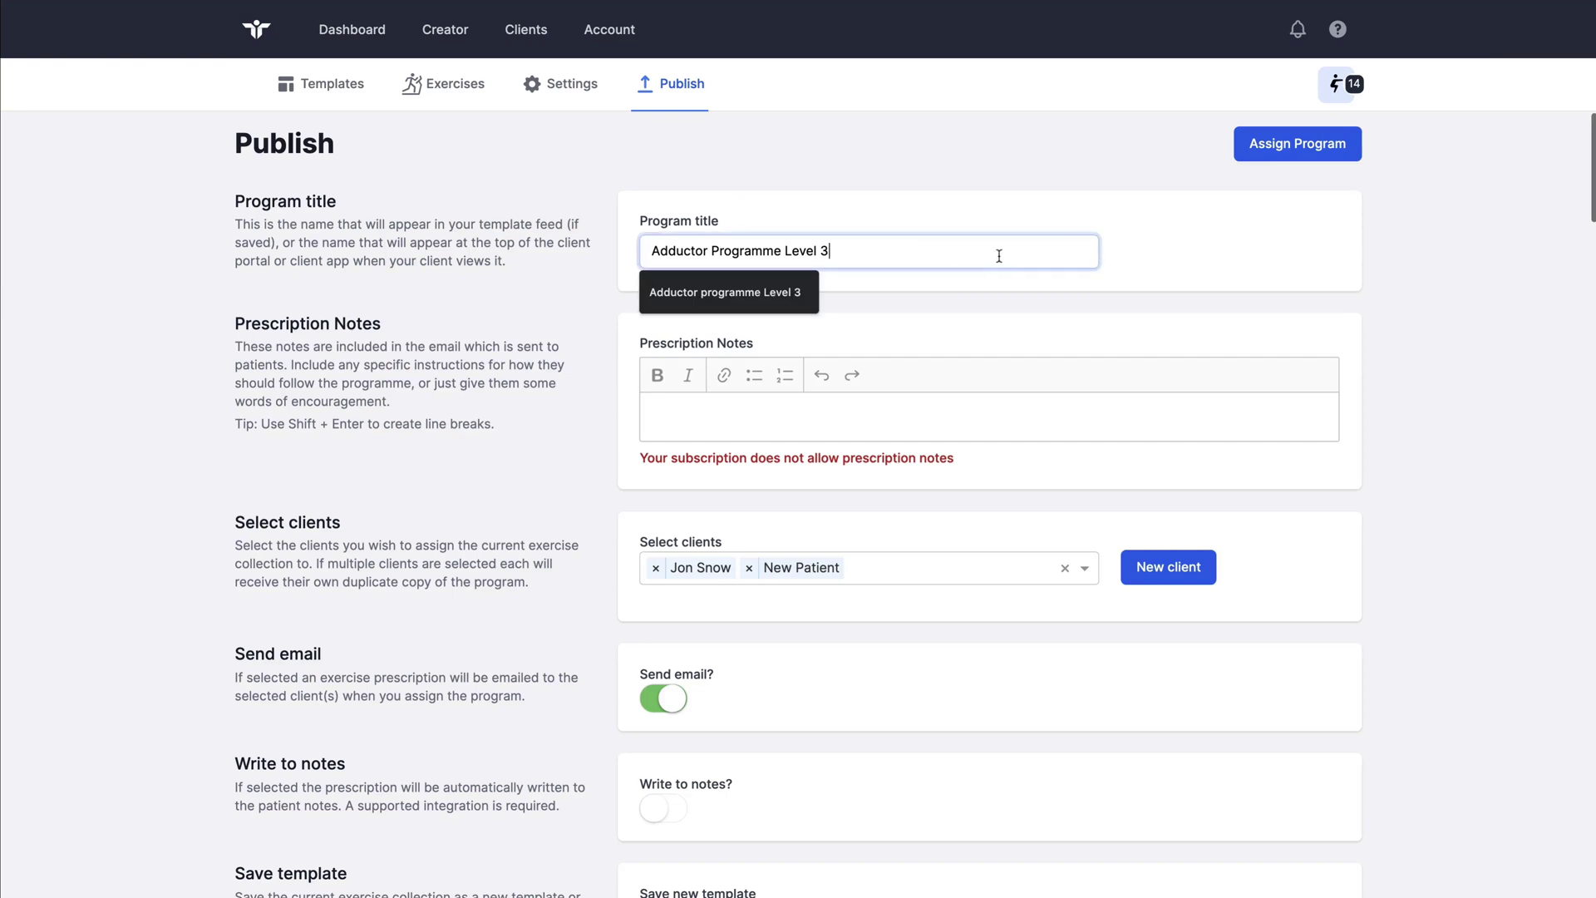
{"action": "left_click_drag", "start_coordinate": [830, 250], "coordinate": [633, 233]}
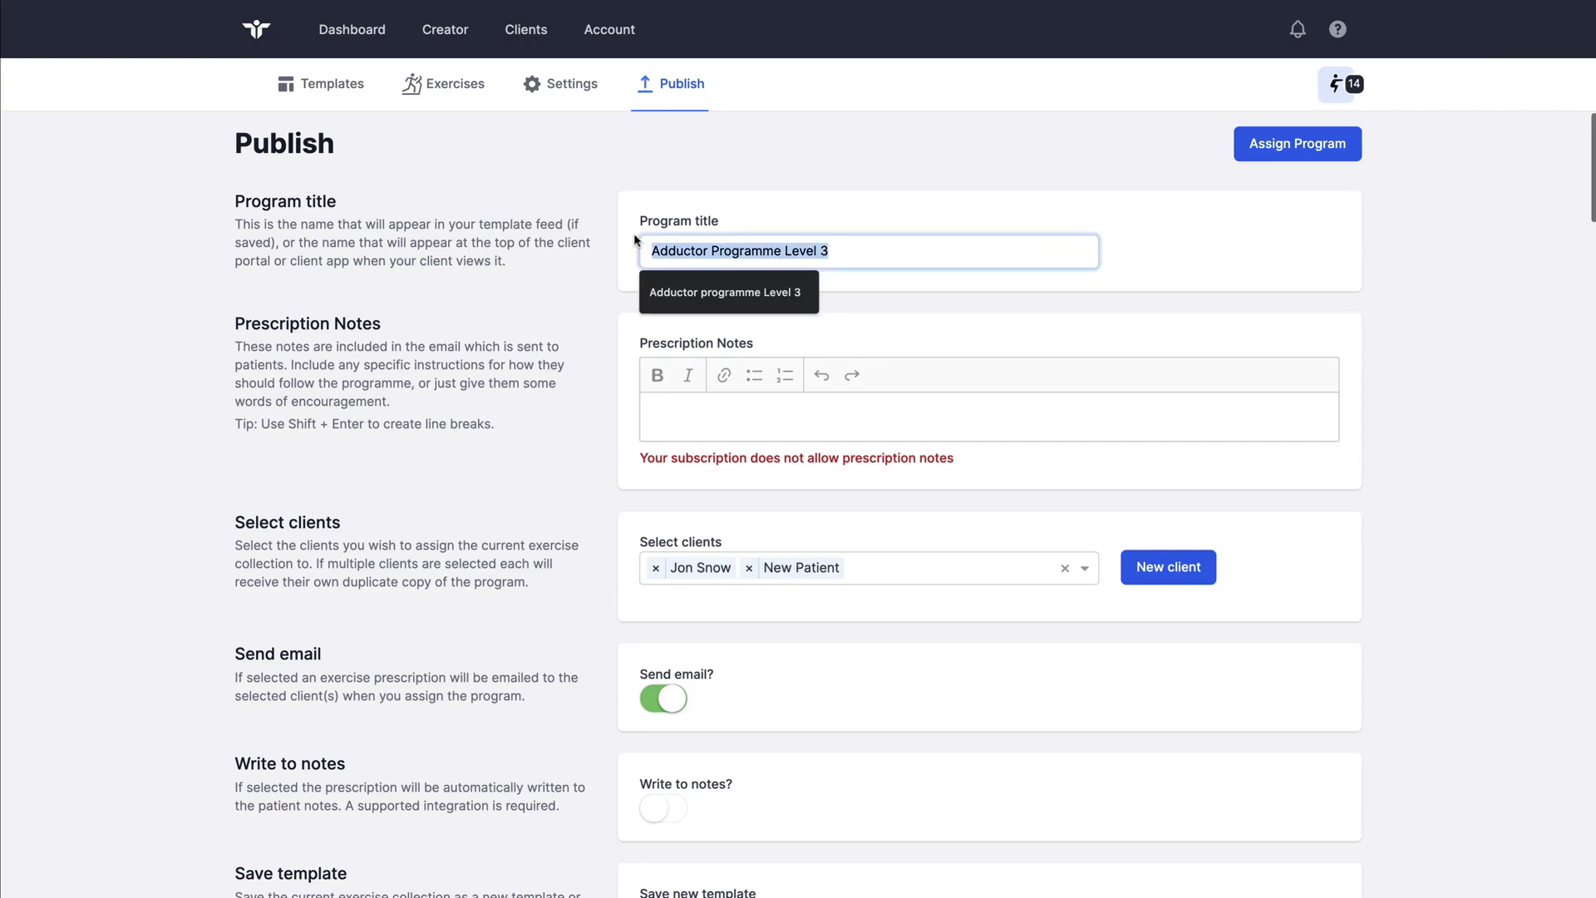
{"action": "type", "text": "Reha"}
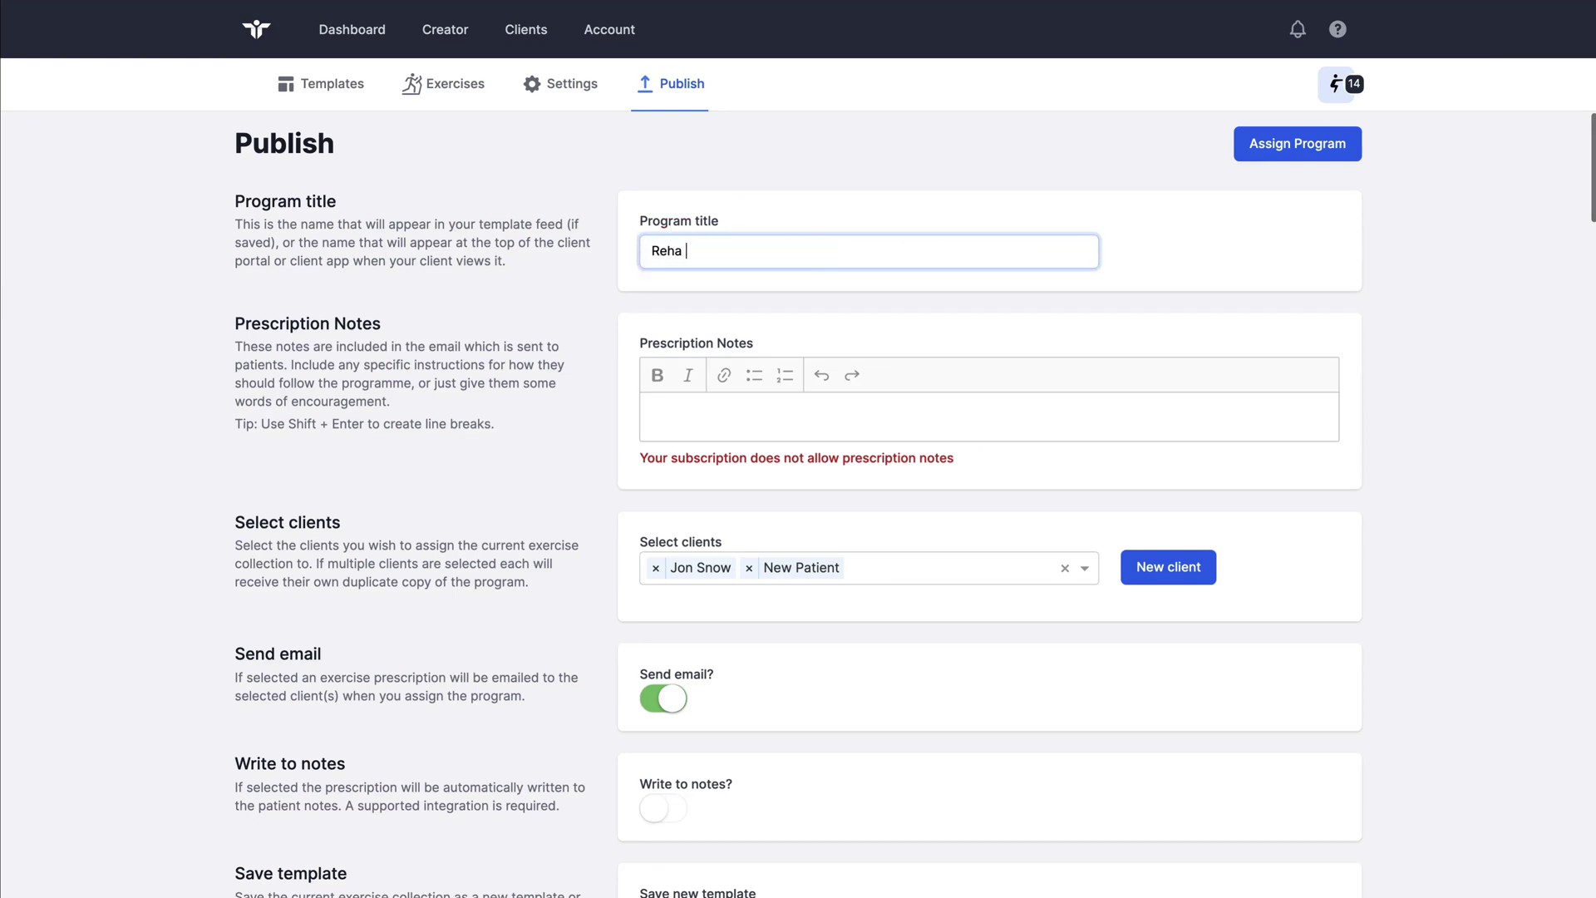
{"action": "type", "text": "b Guru Level 1"}
{"action": "left_click", "coordinate": [574, 304]}
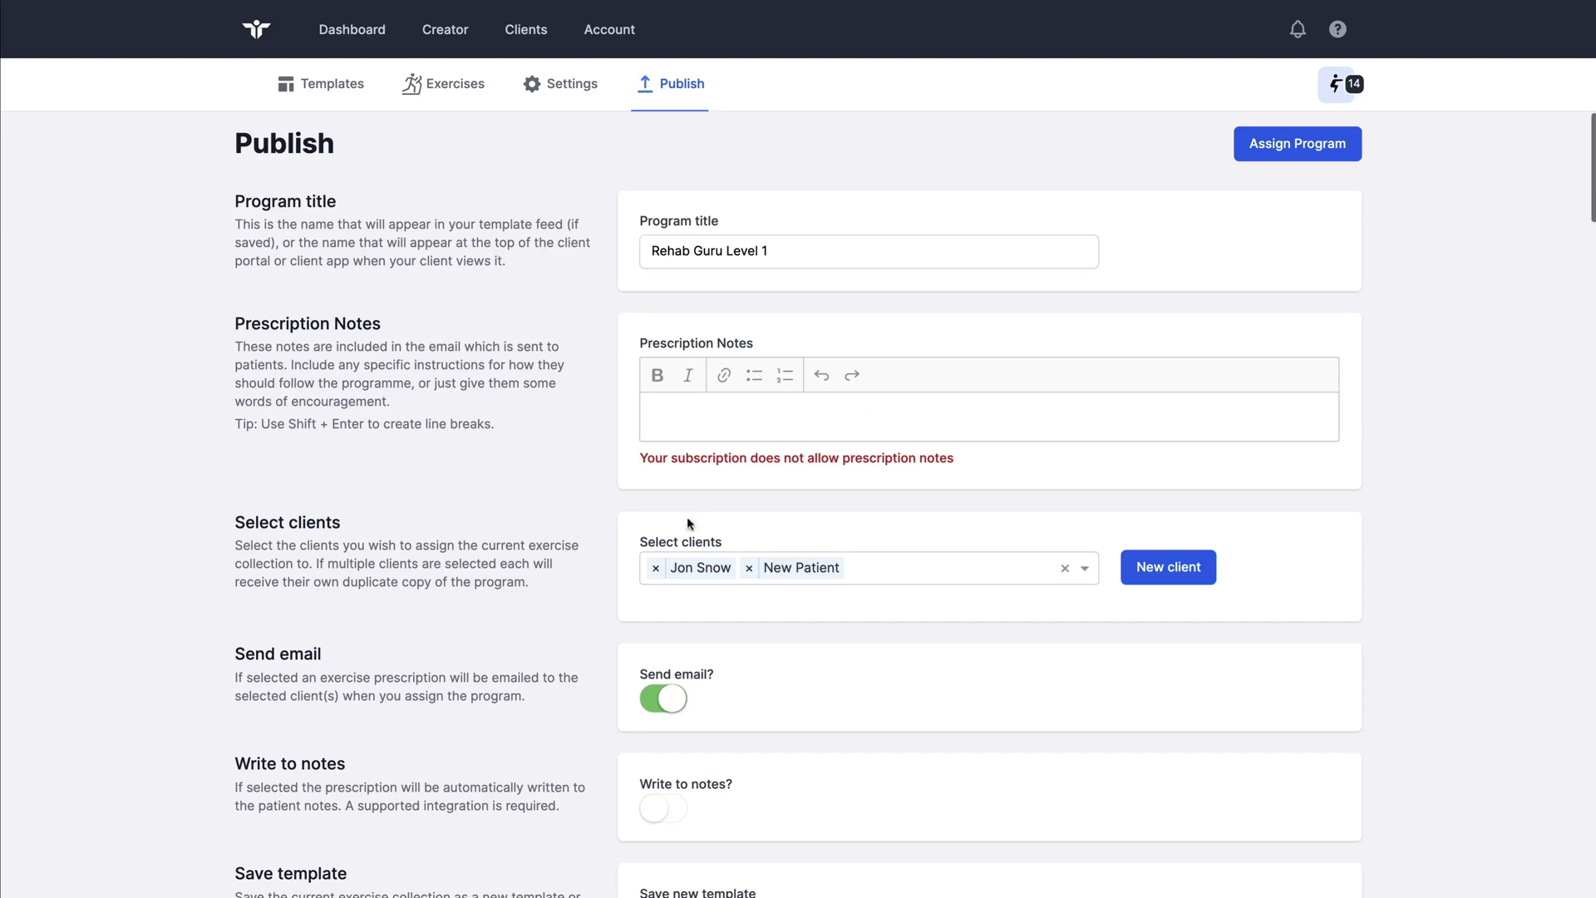
Clear both recipients, then re-add the client found by typing 'j' and New Patient
{"action": "left_click", "coordinate": [656, 567]}
{"action": "left_click", "coordinate": [656, 568]}
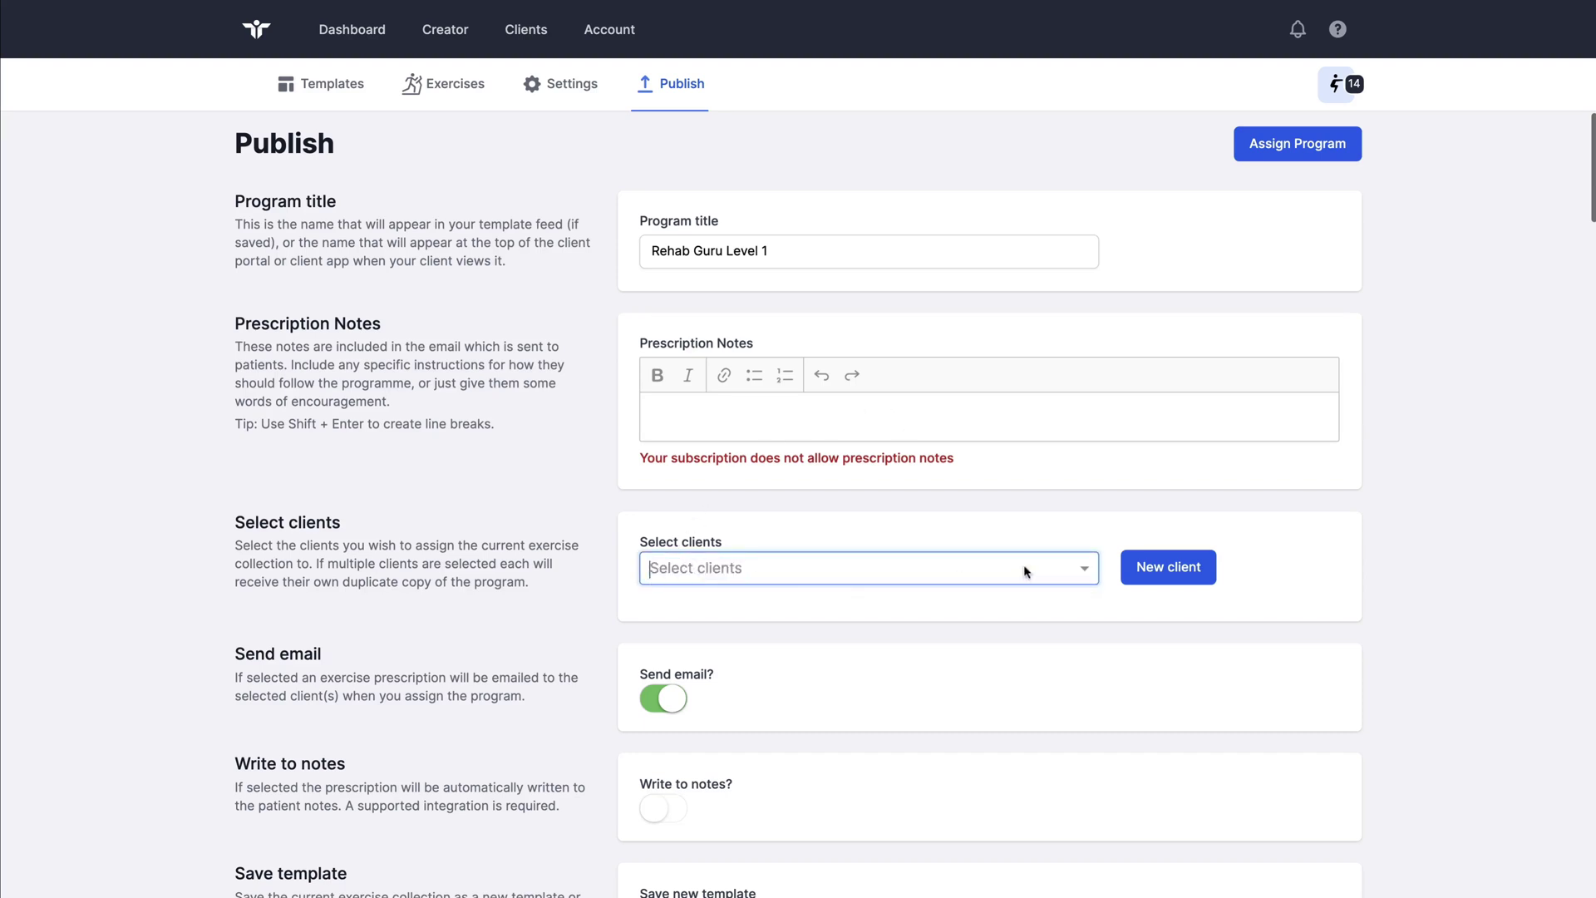
{"action": "left_click", "coordinate": [1082, 568]}
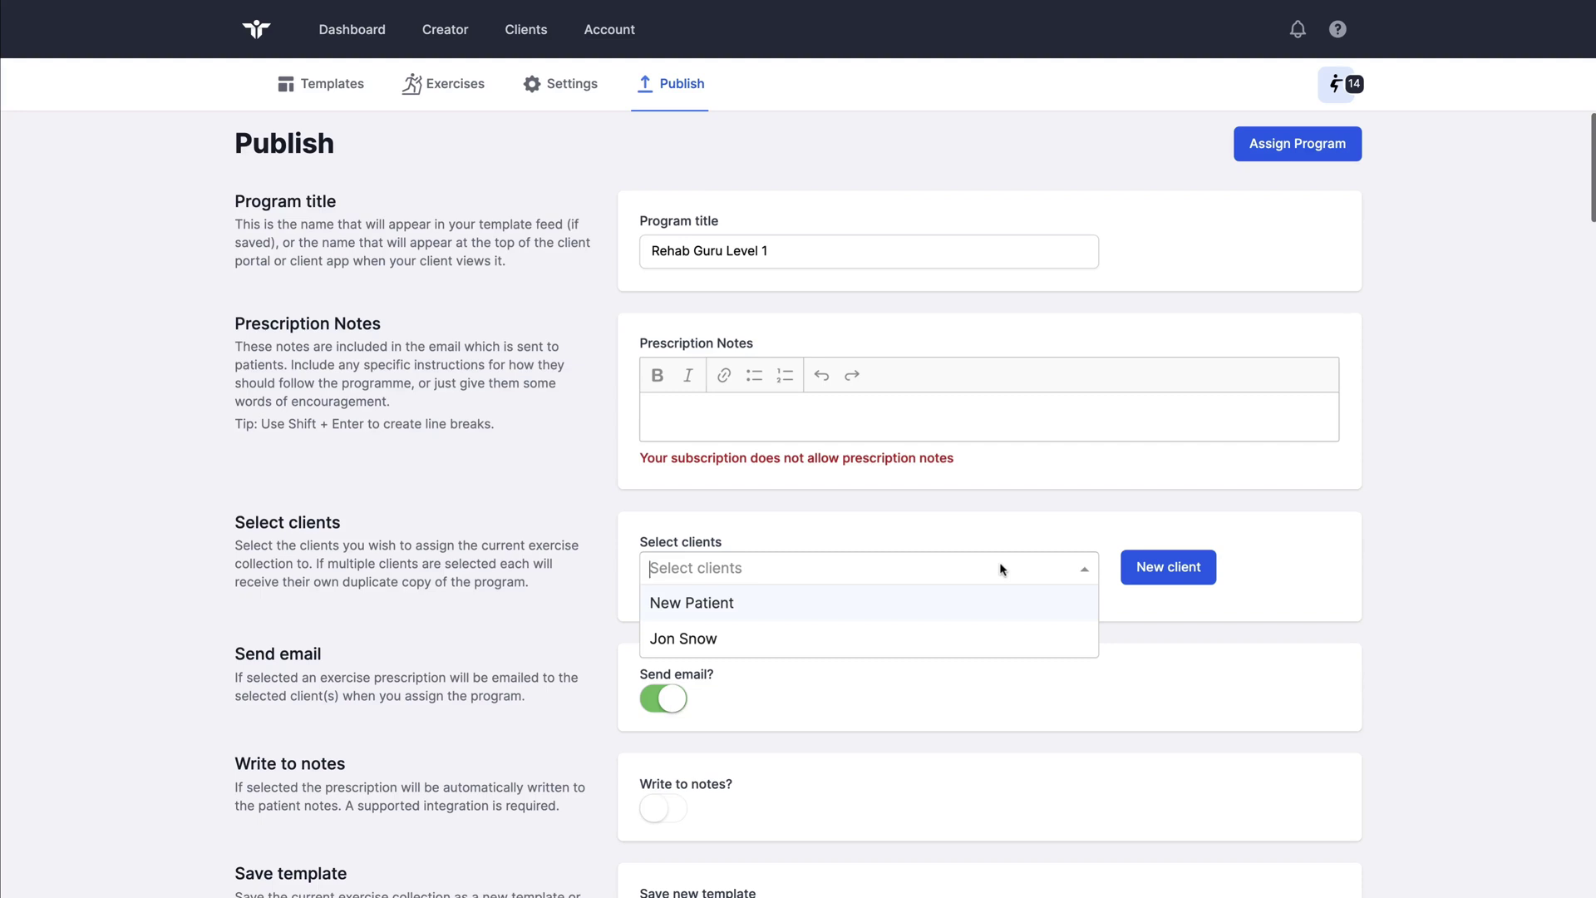
{"action": "type", "text": "jo"}
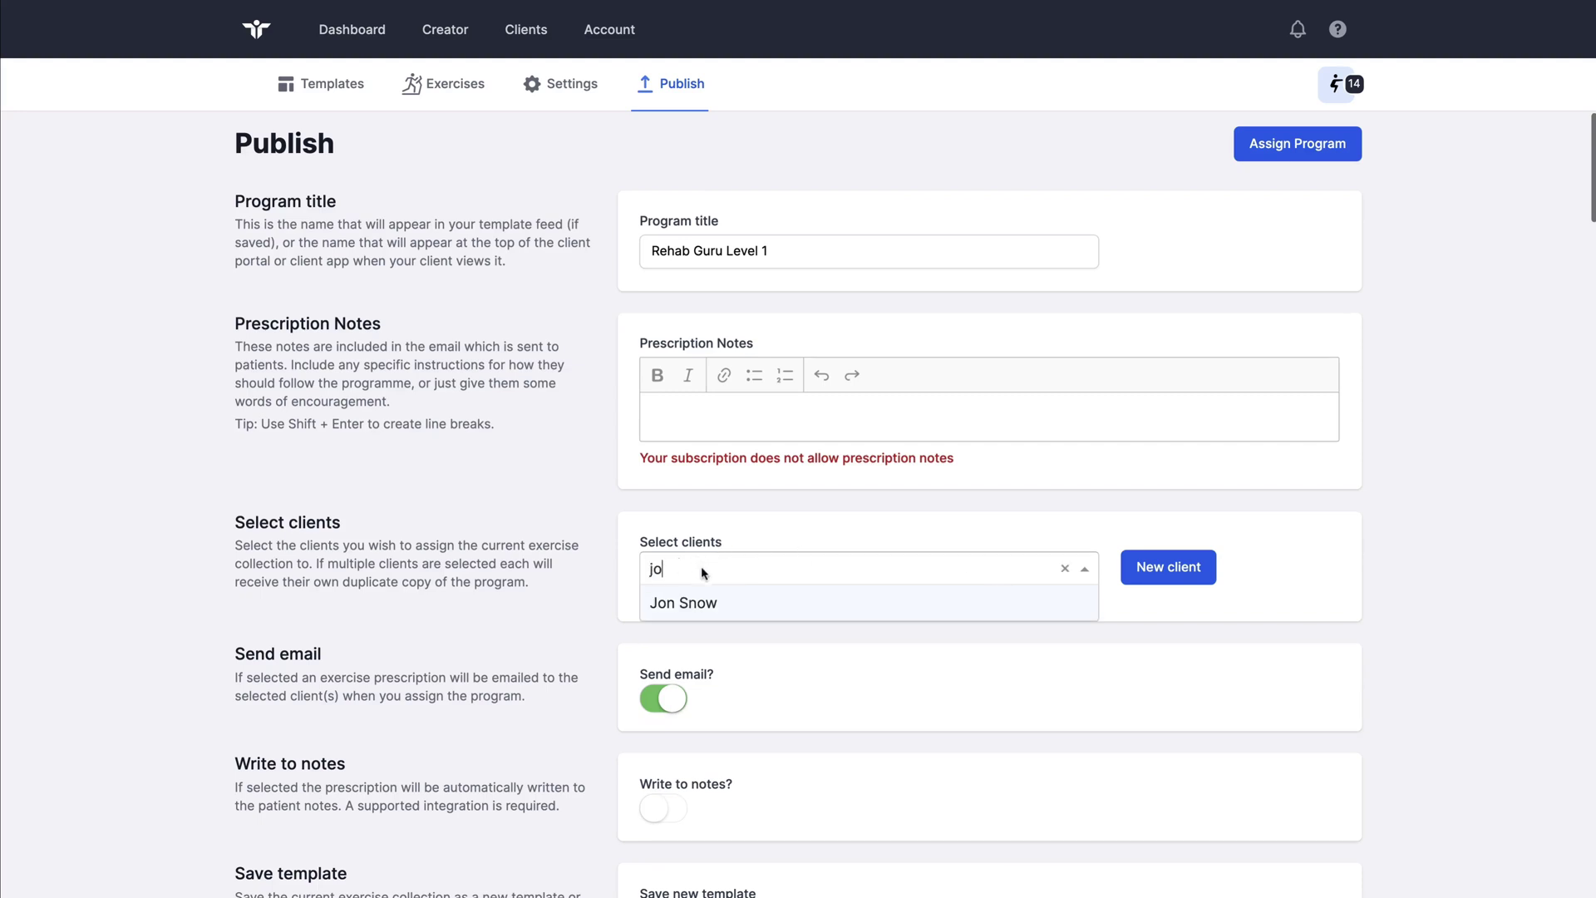
{"action": "left_click", "coordinate": [695, 600]}
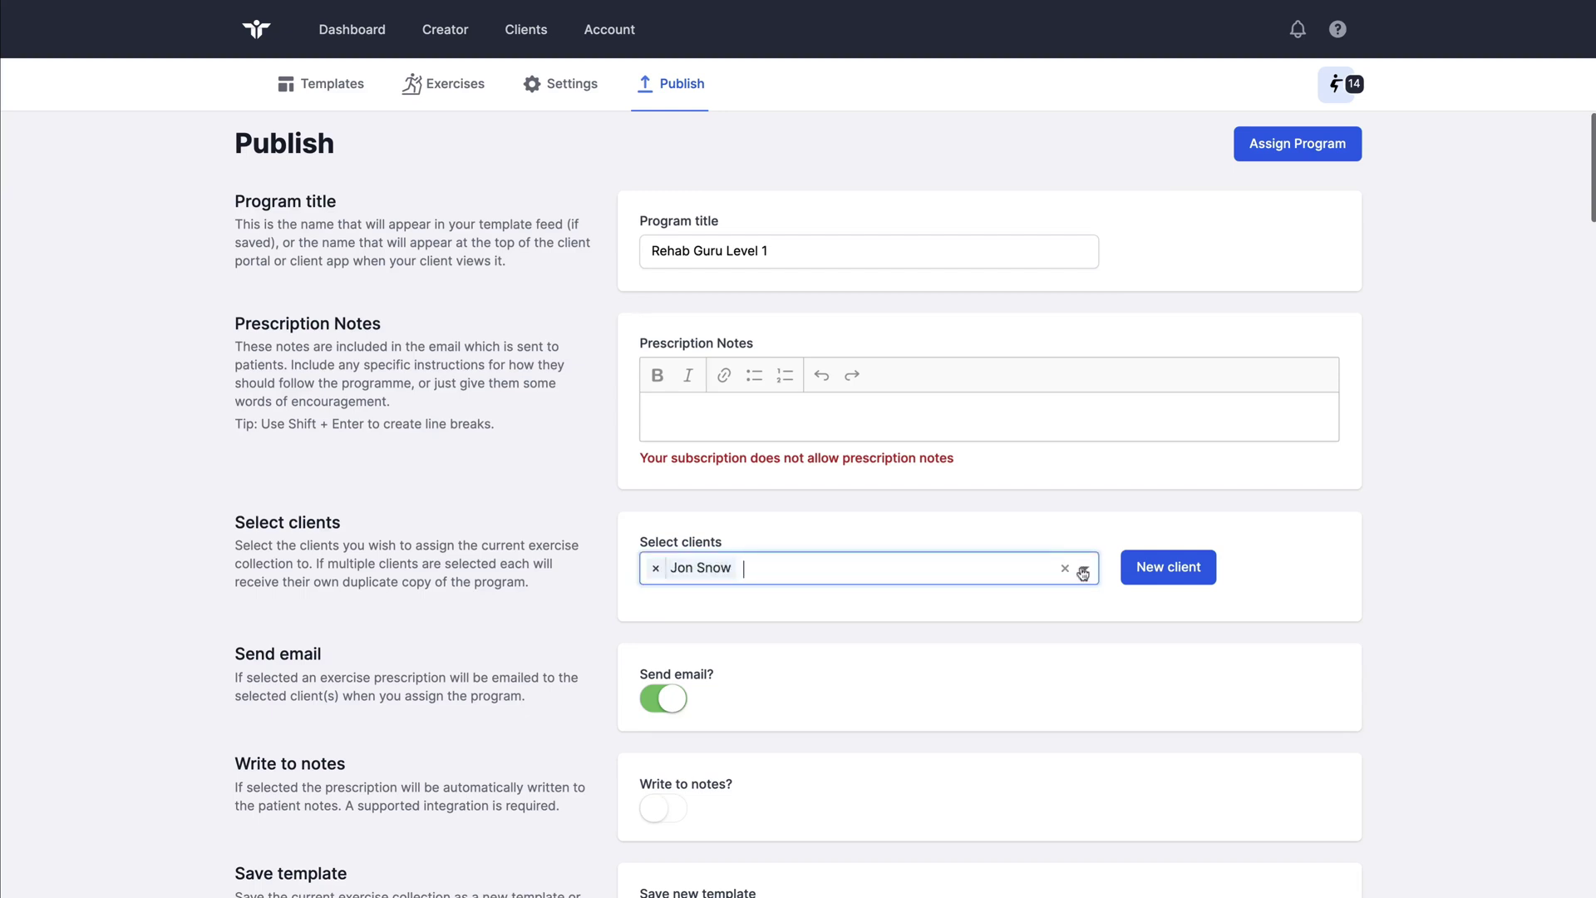
{"action": "left_click", "coordinate": [1085, 568]}
{"action": "left_click", "coordinate": [781, 607]}
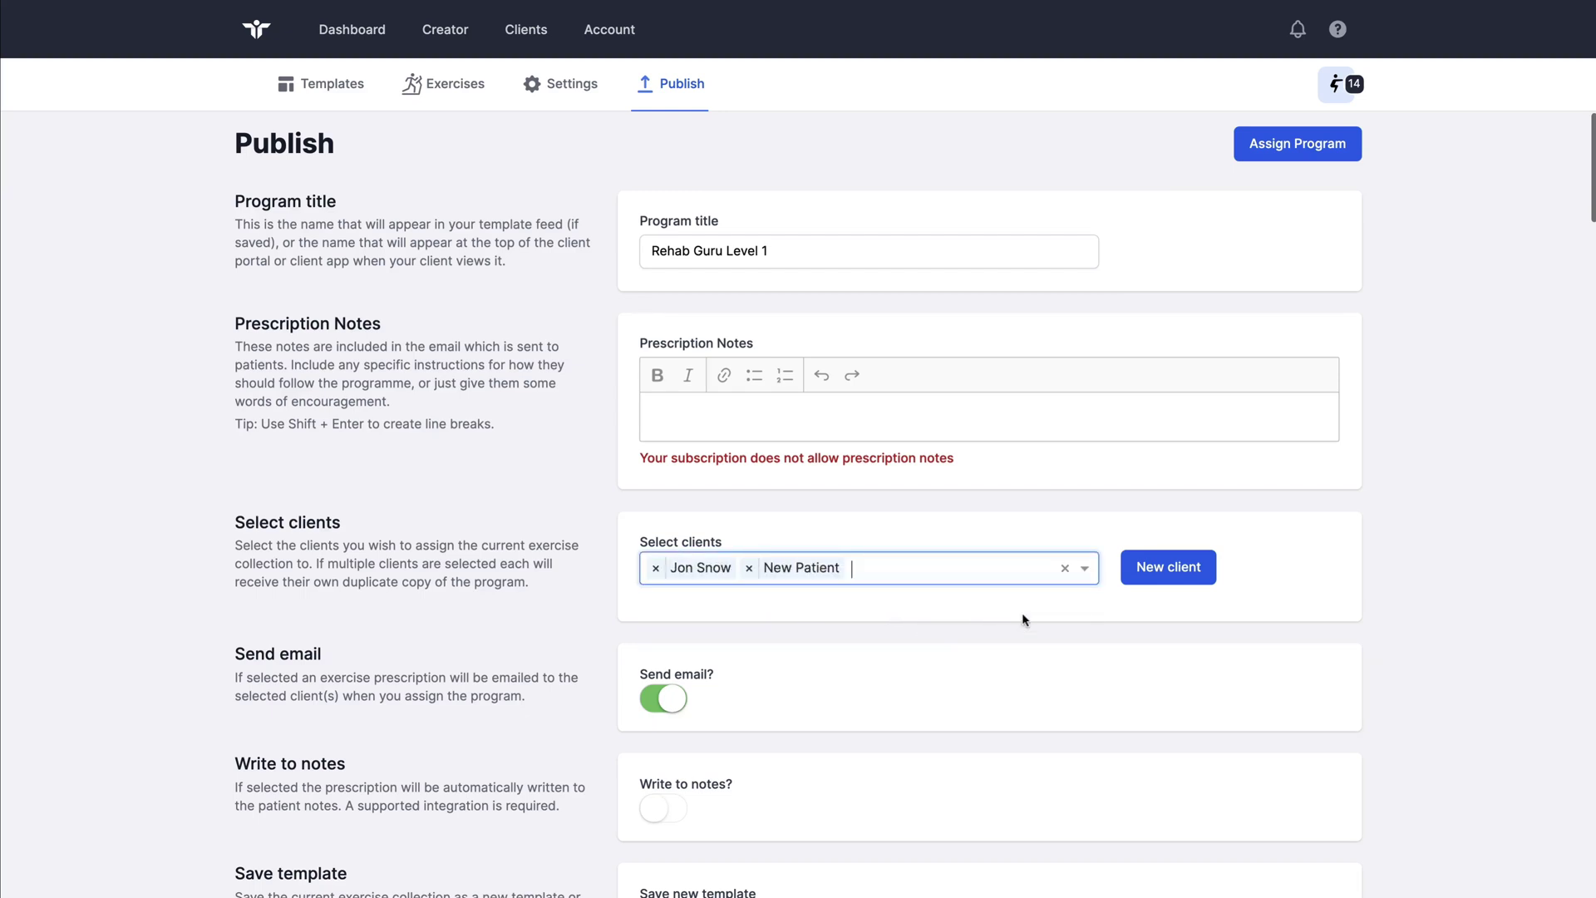
{"action": "scroll", "coordinate": [1382, 586], "scroll_direction": "down", "scroll_amount": 1}
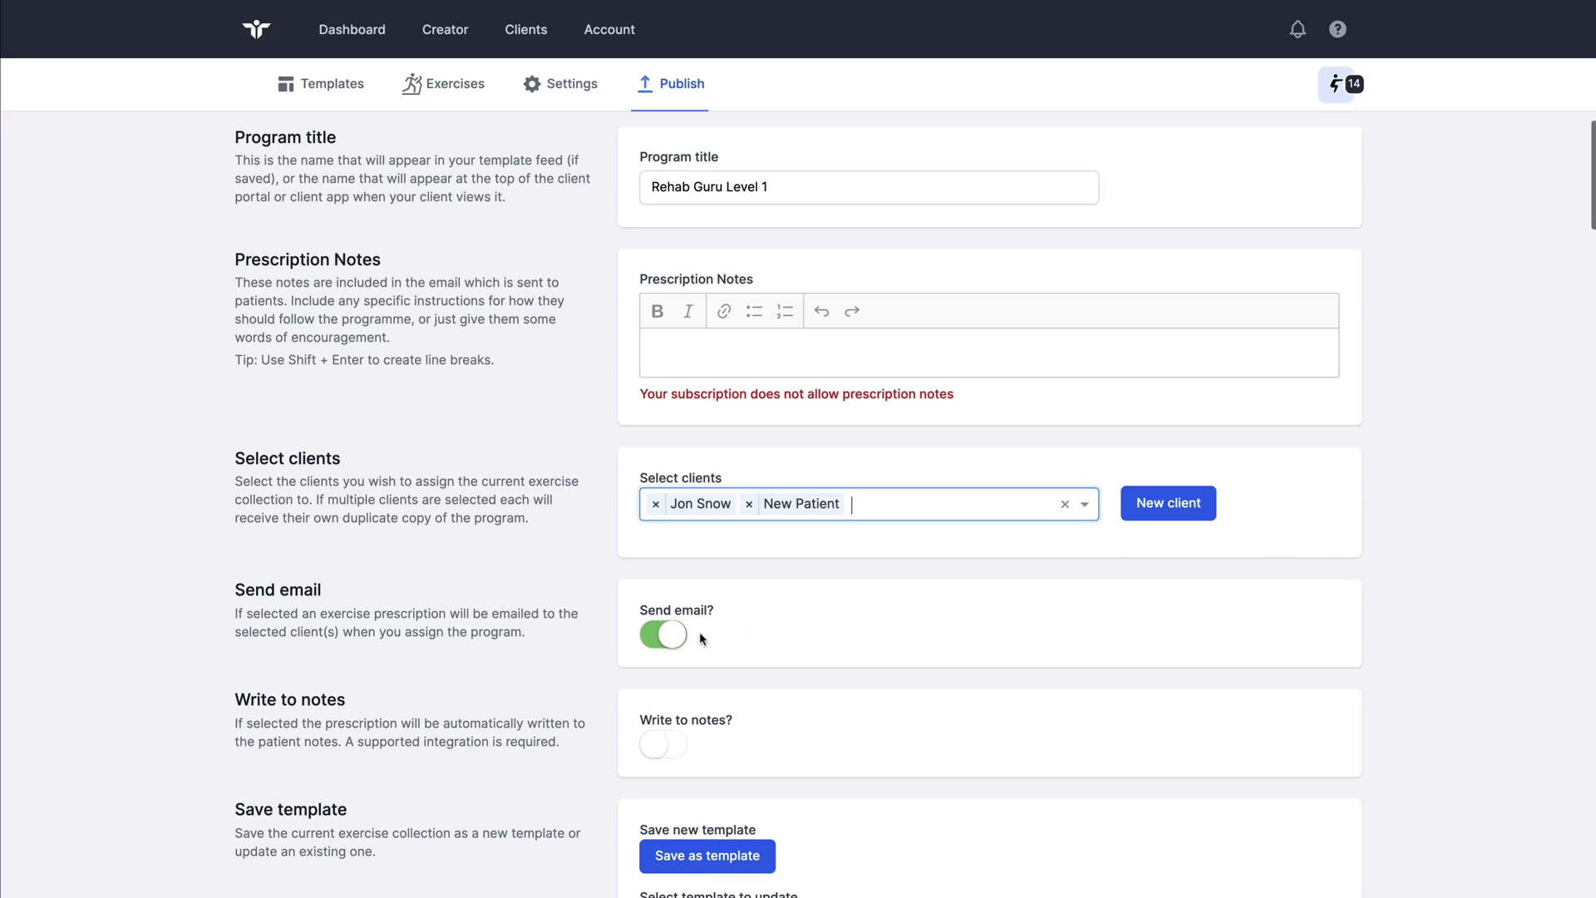
{"action": "left_click", "coordinate": [656, 635]}
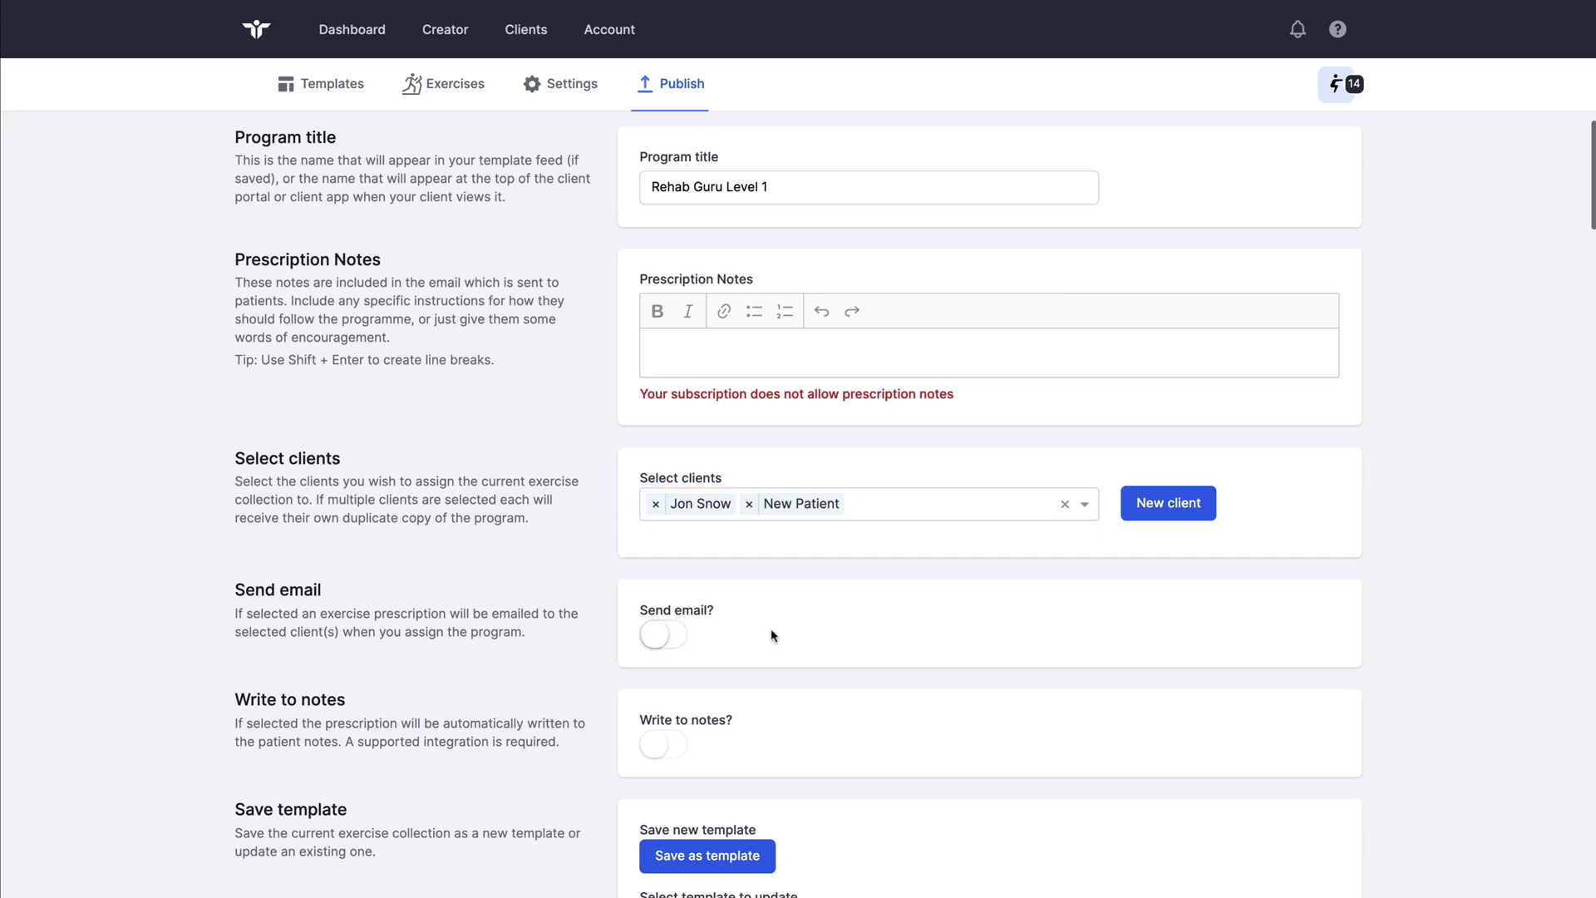
{"action": "key", "text": "space"}
{"action": "scroll", "coordinate": [799, 627], "scroll_direction": "down", "scroll_amount": 3}
{"action": "left_click", "coordinate": [671, 384]}
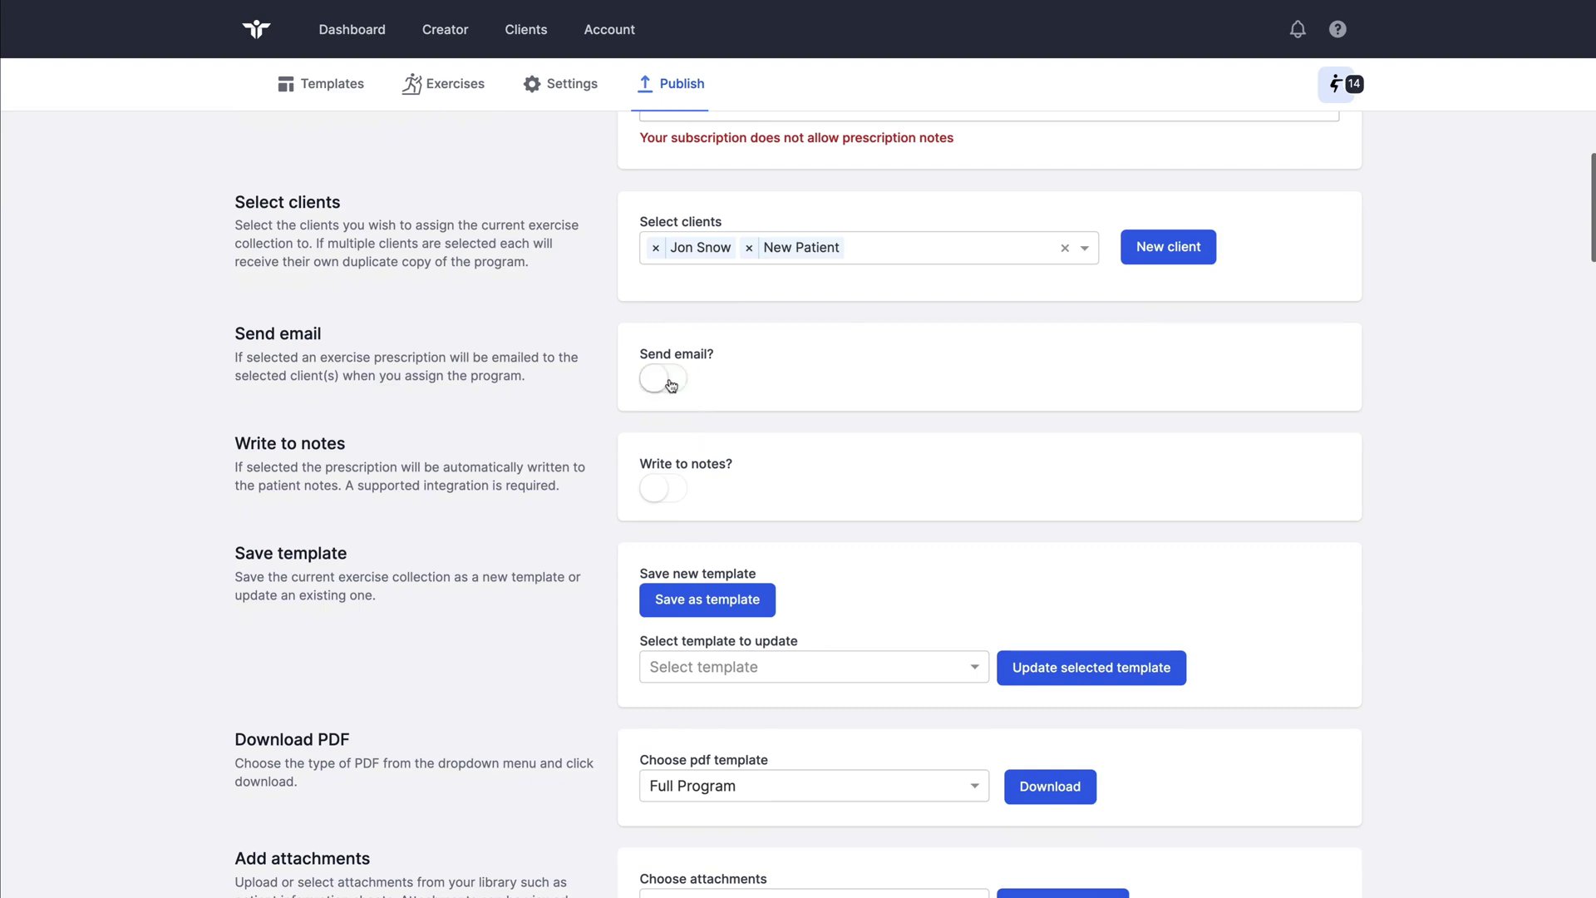
{"action": "left_click", "coordinate": [671, 384]}
Save the collection as the 14-exercise template 'Rehab Guru Level 1' and confirm the save
{"action": "scroll", "coordinate": [944, 511], "scroll_direction": "down", "scroll_amount": 2}
{"action": "scroll", "coordinate": [943, 512], "scroll_direction": "down", "scroll_amount": 1}
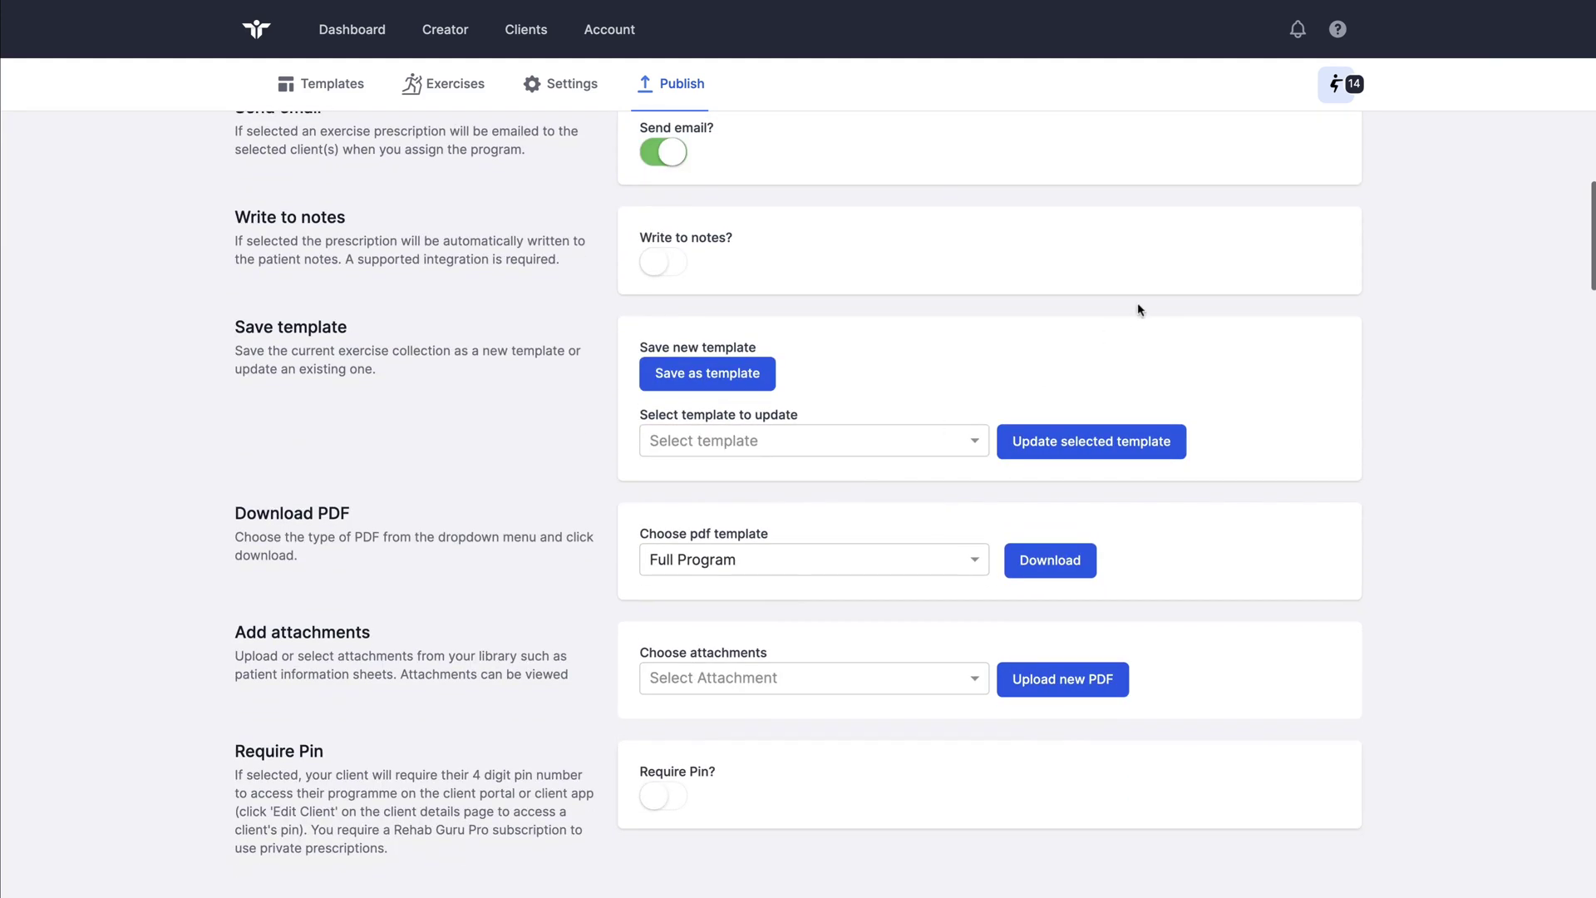
{"action": "left_click", "coordinate": [749, 376]}
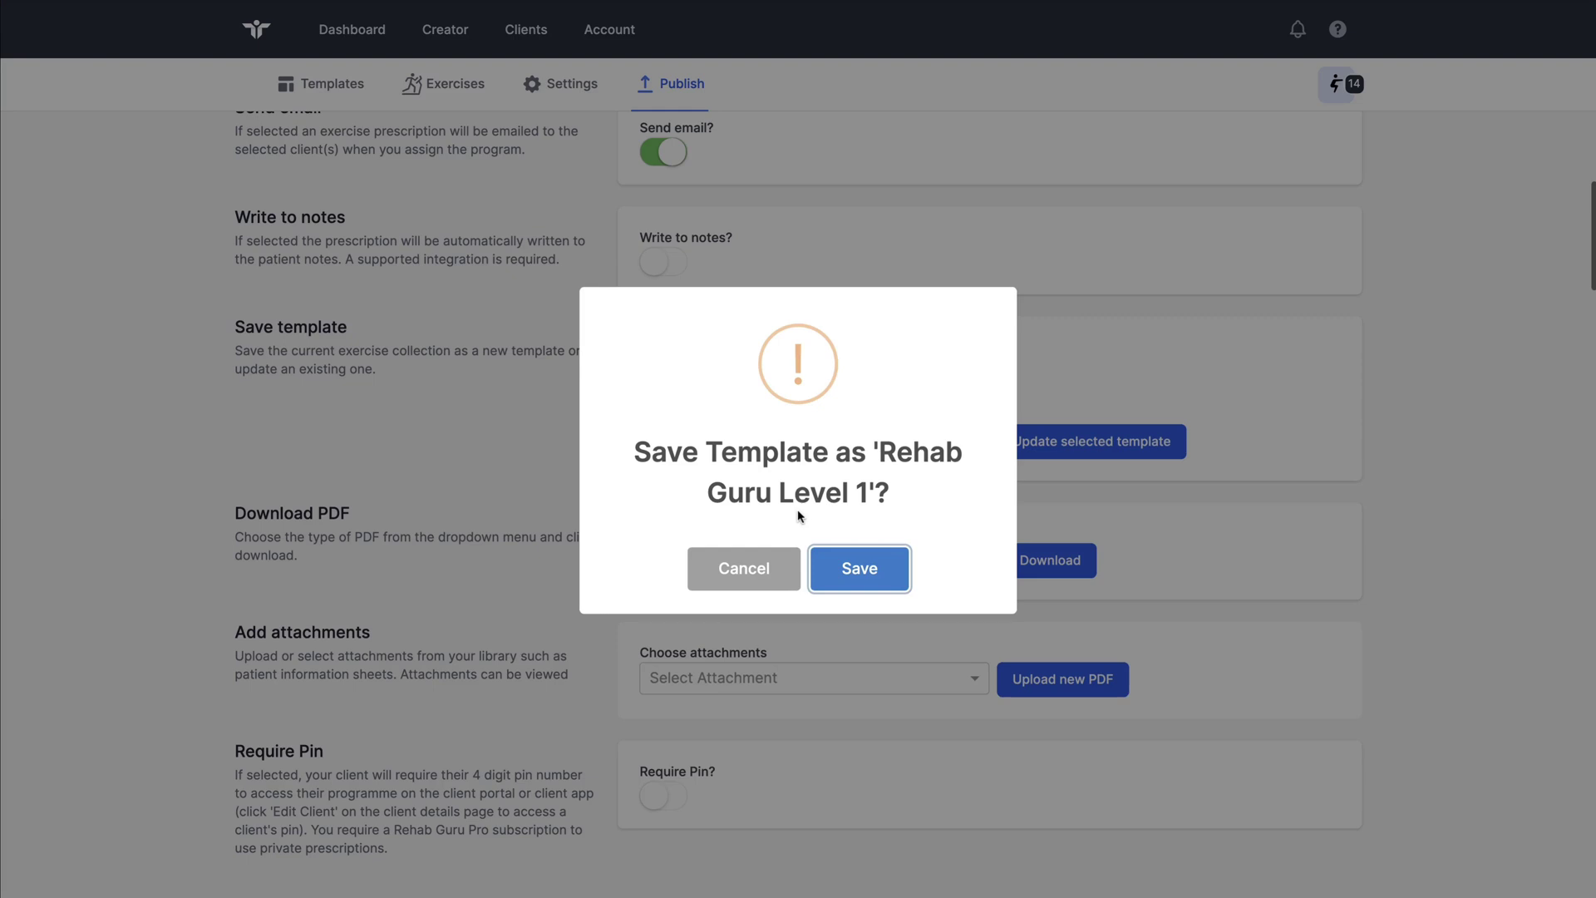
{"action": "left_click", "coordinate": [839, 573]}
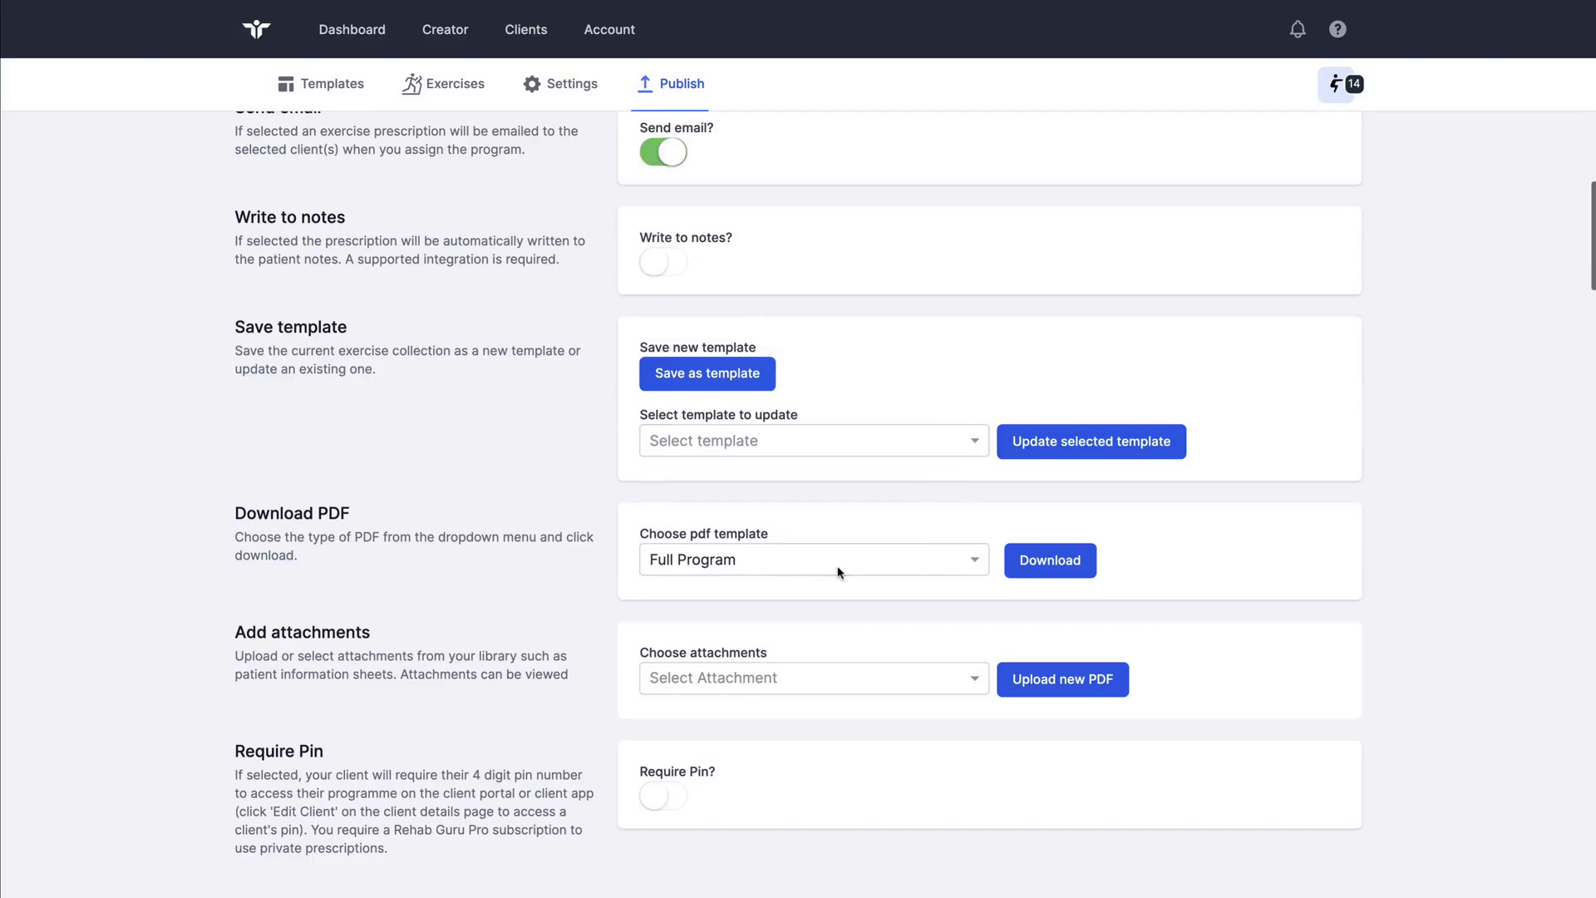
{"action": "left_click", "coordinate": [799, 569]}
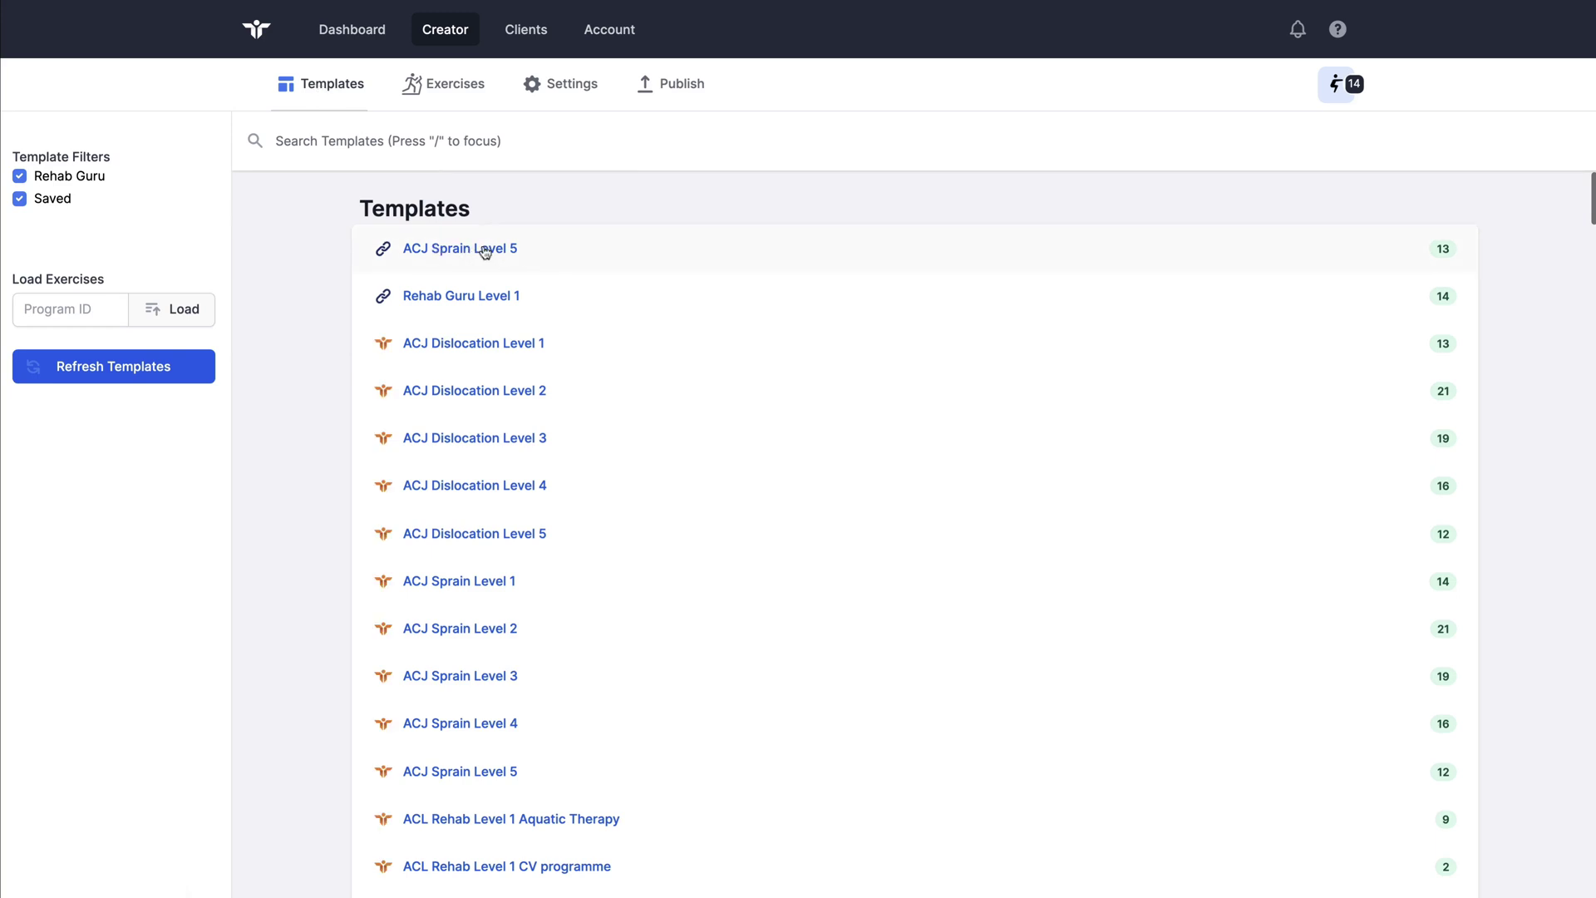
{"action": "left_click", "coordinate": [674, 87]}
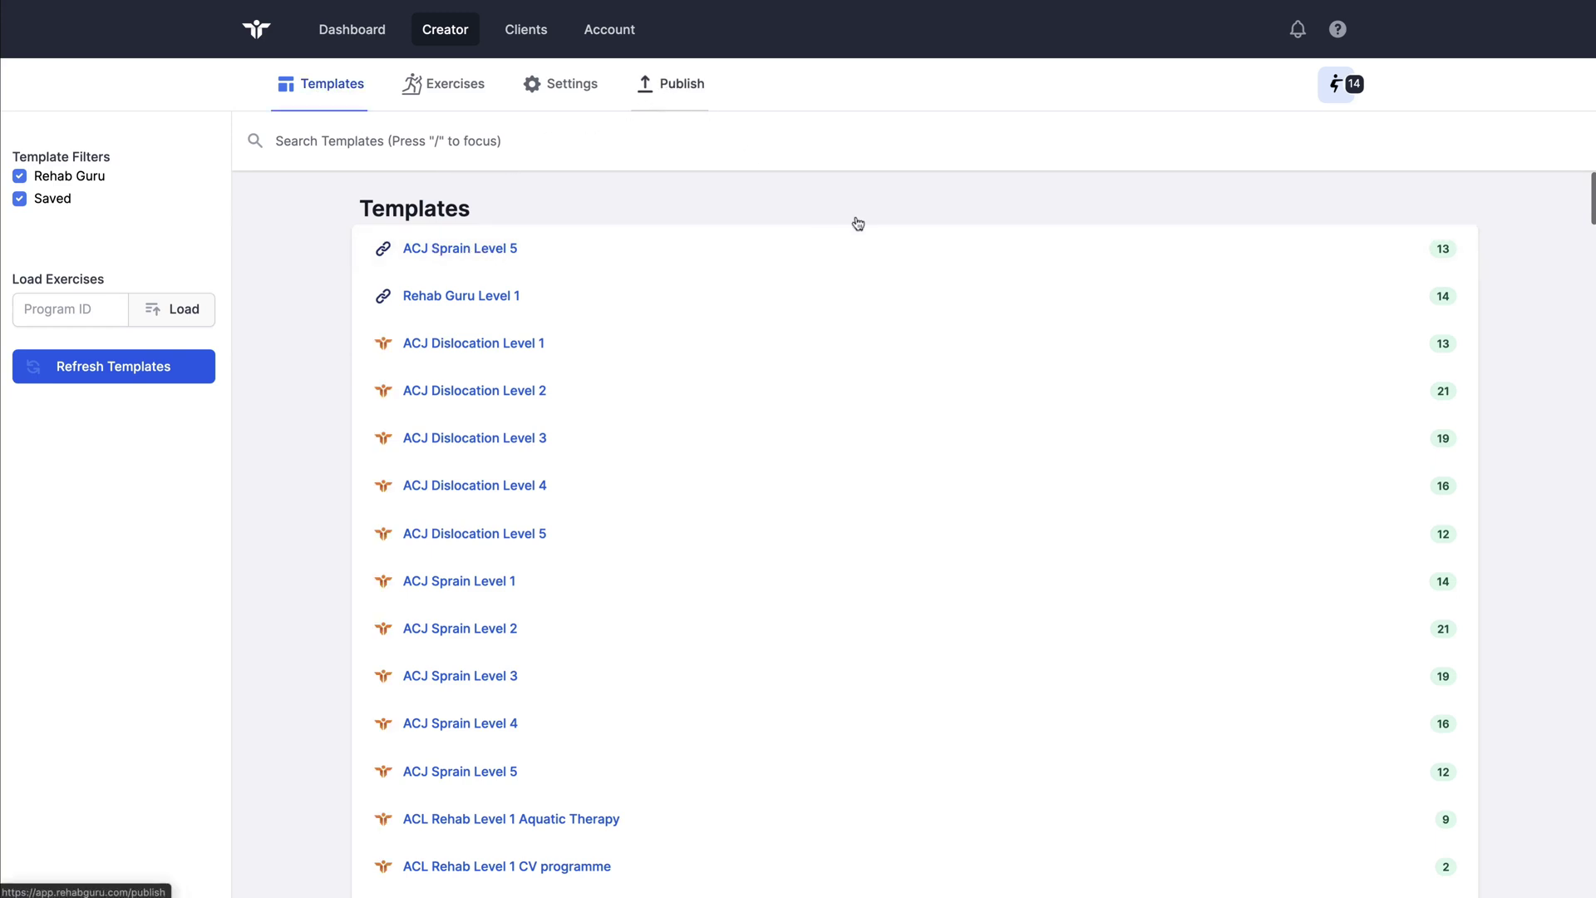
{"action": "scroll", "coordinate": [1086, 441], "scroll_direction": "down", "scroll_amount": 8}
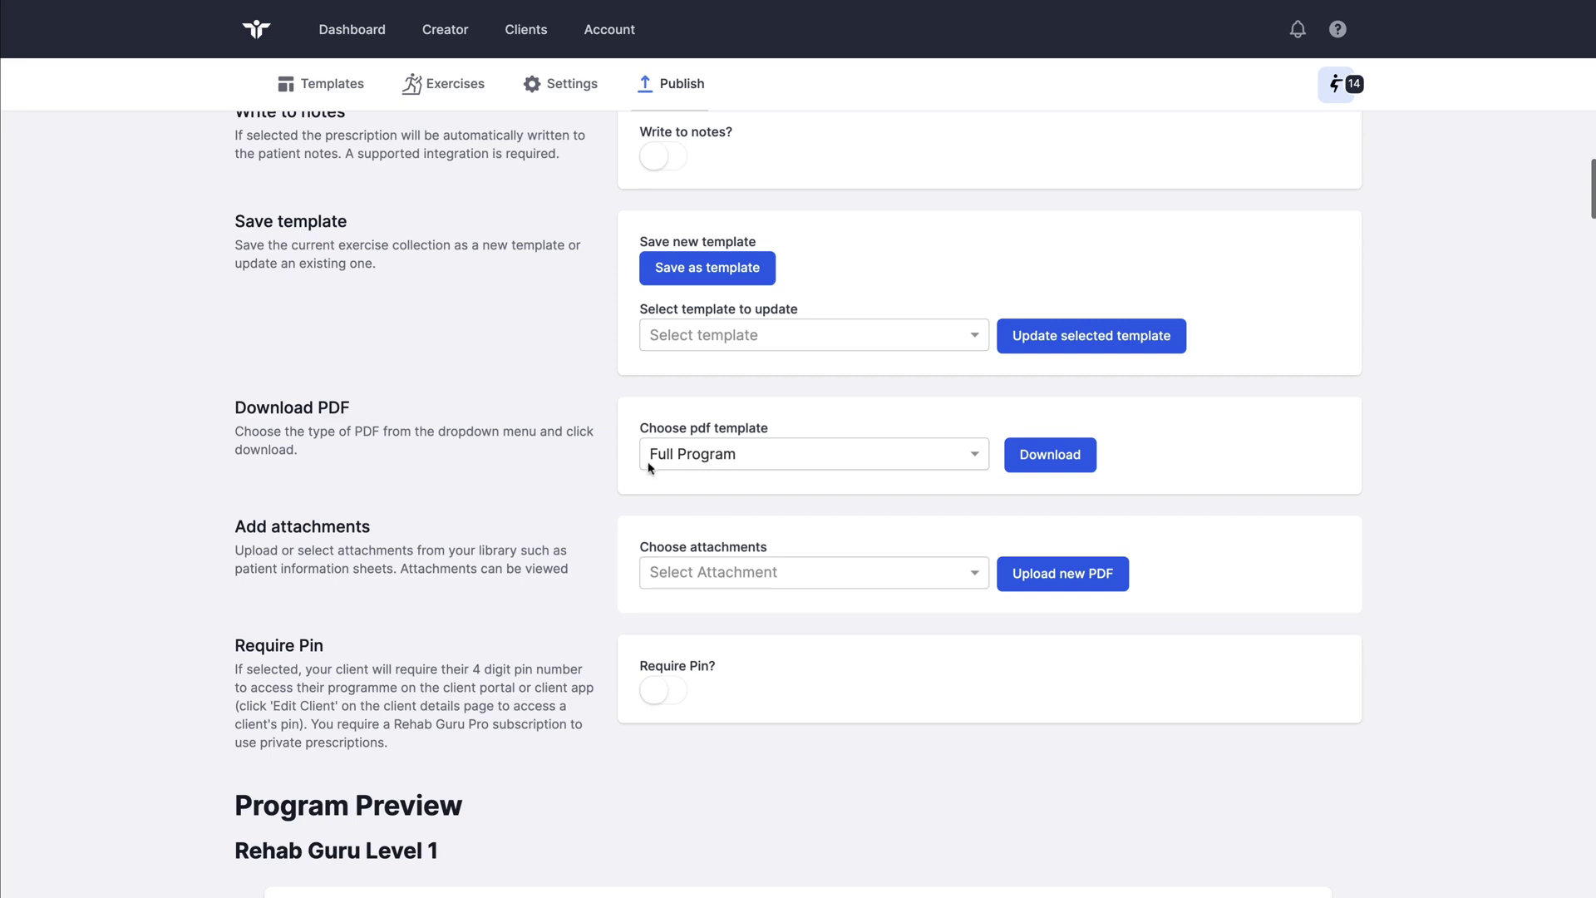
{"action": "scroll", "coordinate": [768, 423], "scroll_direction": "down", "scroll_amount": 2}
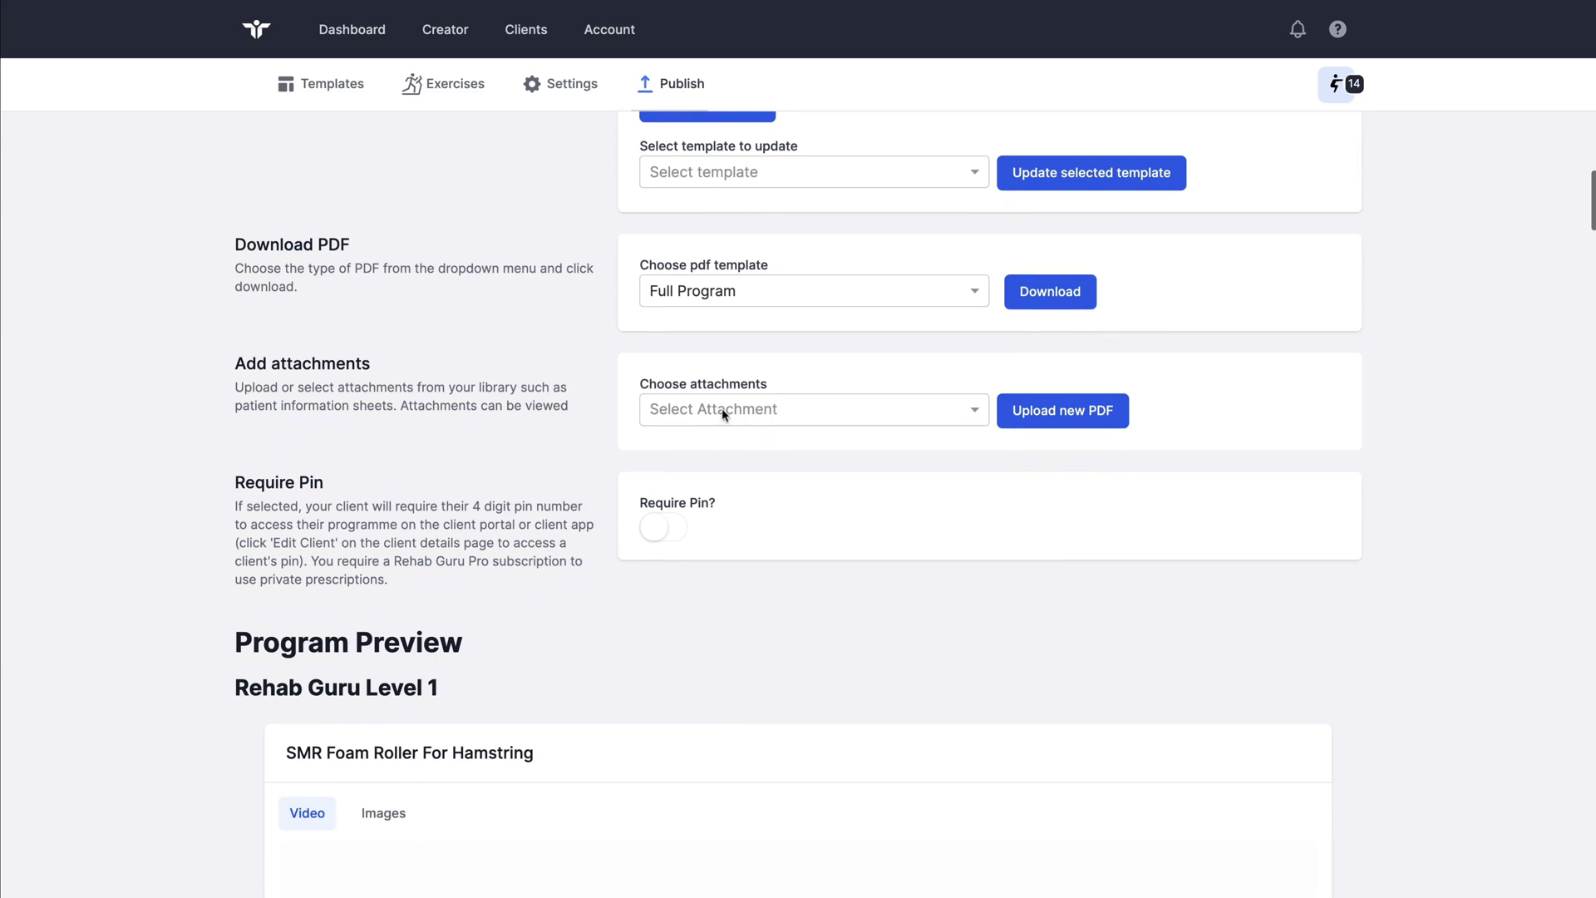
{"action": "scroll", "coordinate": [736, 521], "scroll_direction": "down", "scroll_amount": 3}
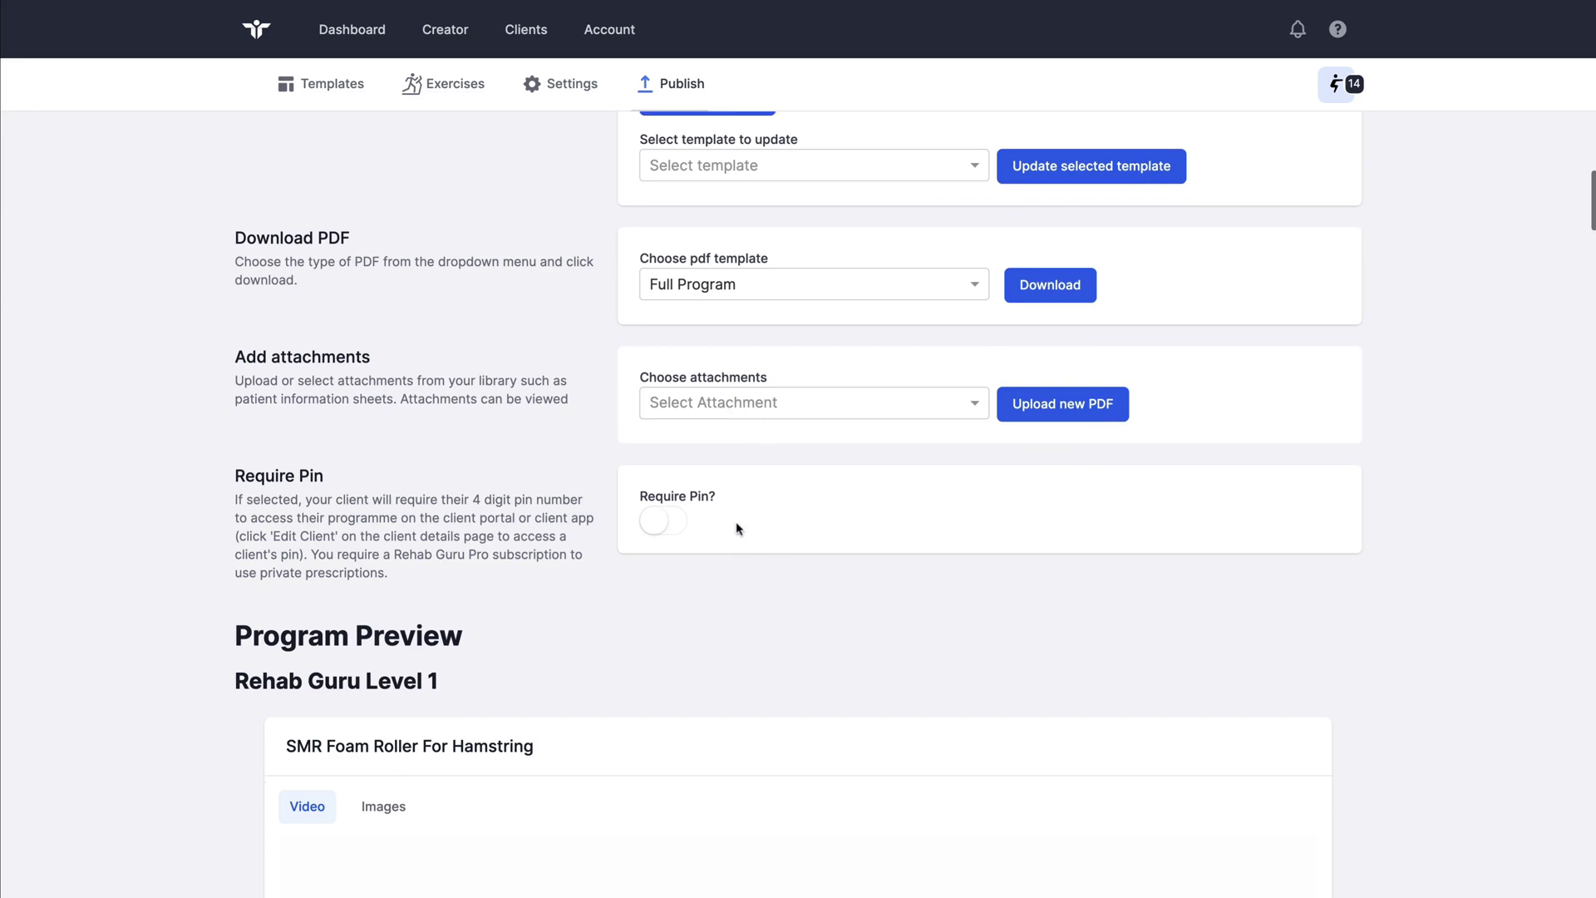
{"action": "scroll", "coordinate": [736, 524], "scroll_direction": "up", "scroll_amount": 10}
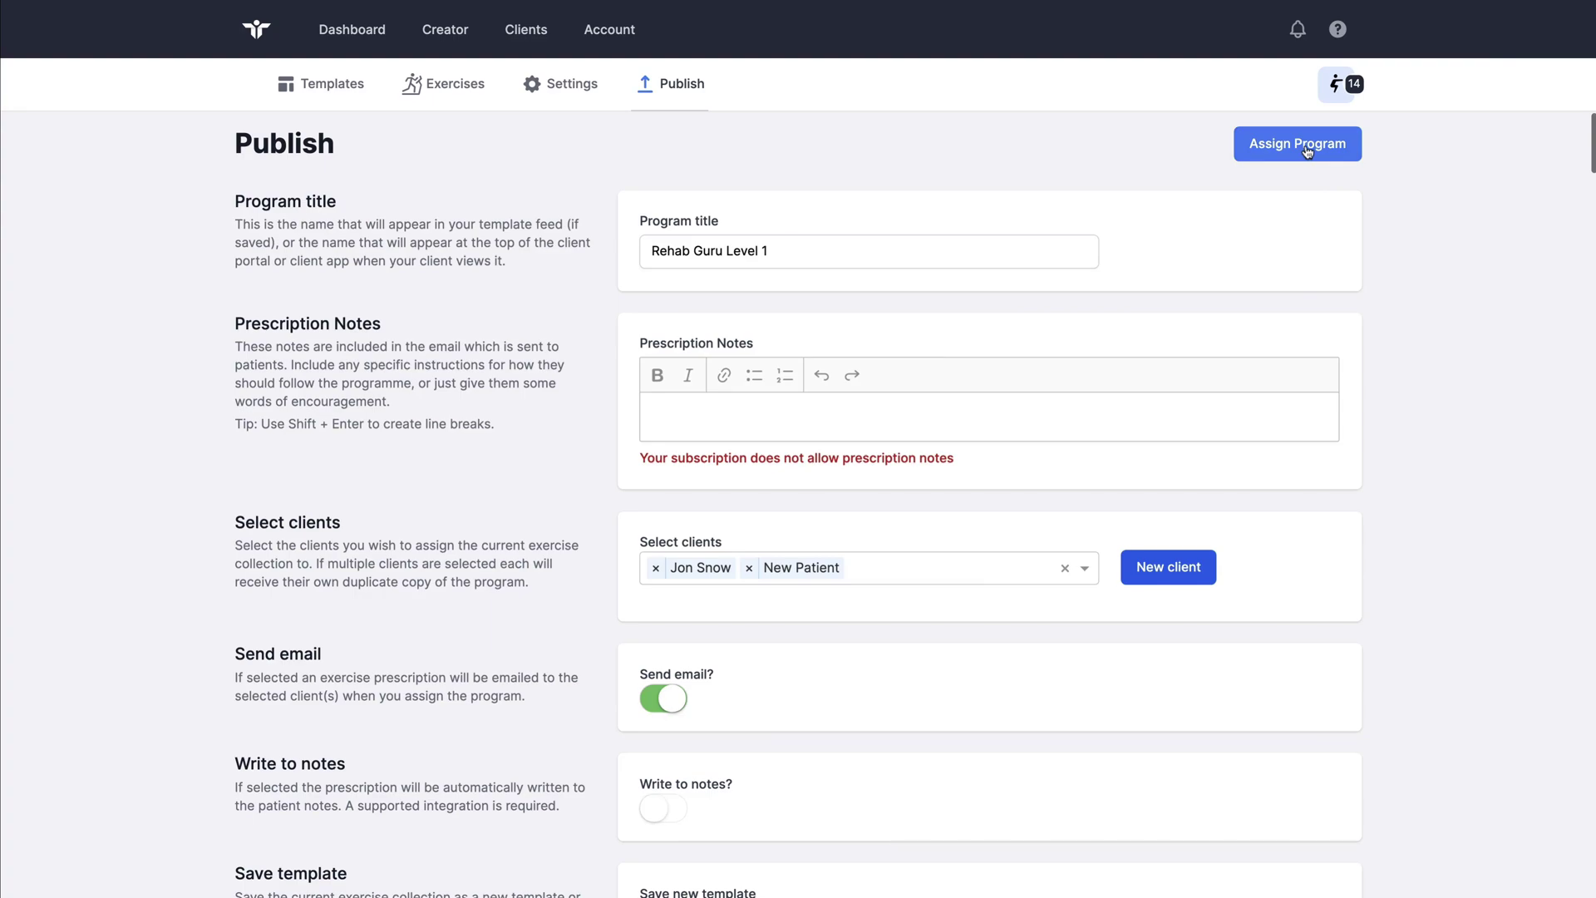
Assign Rehab Guru Level 1 to both selected clients and confirm the prescription
{"action": "left_click", "coordinate": [1305, 148]}
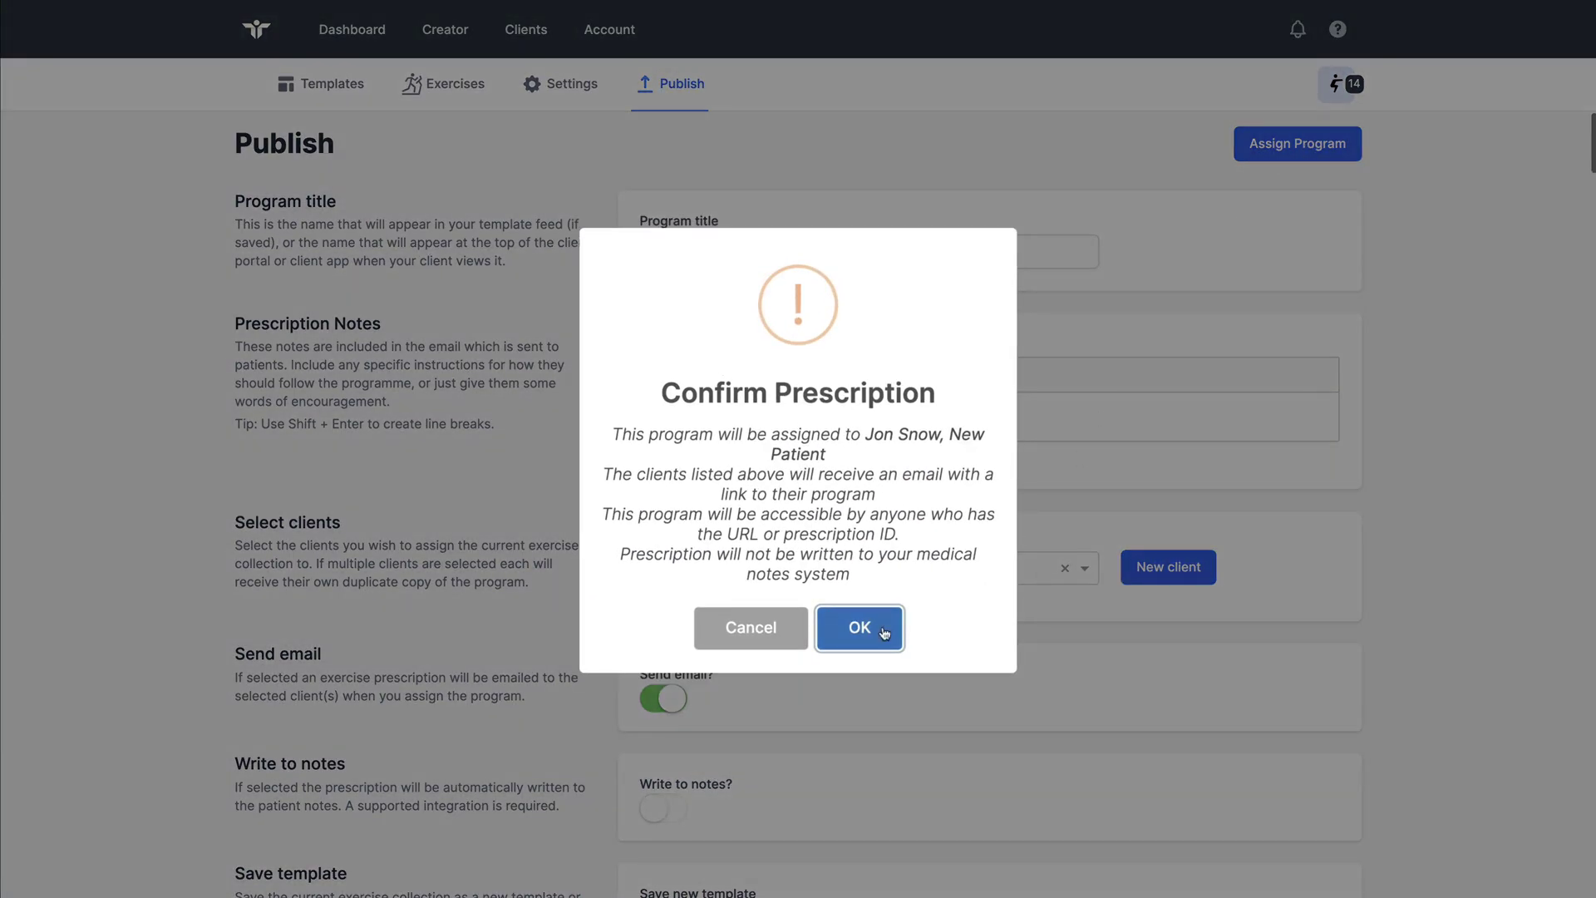
{"action": "left_click", "coordinate": [885, 632]}
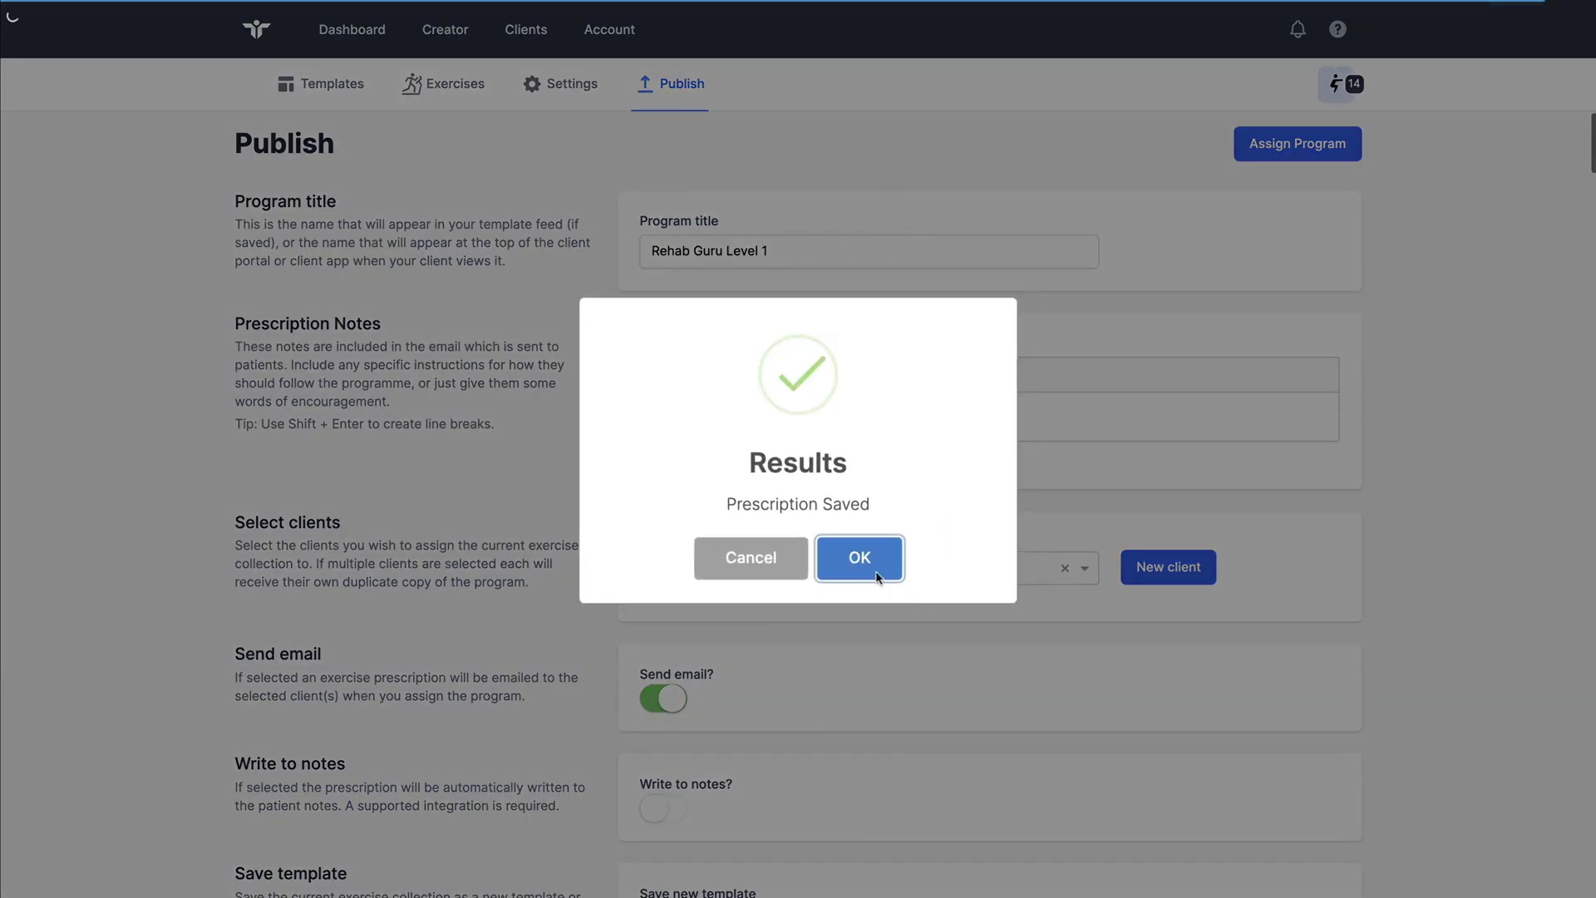
{"action": "left_click", "coordinate": [875, 573]}
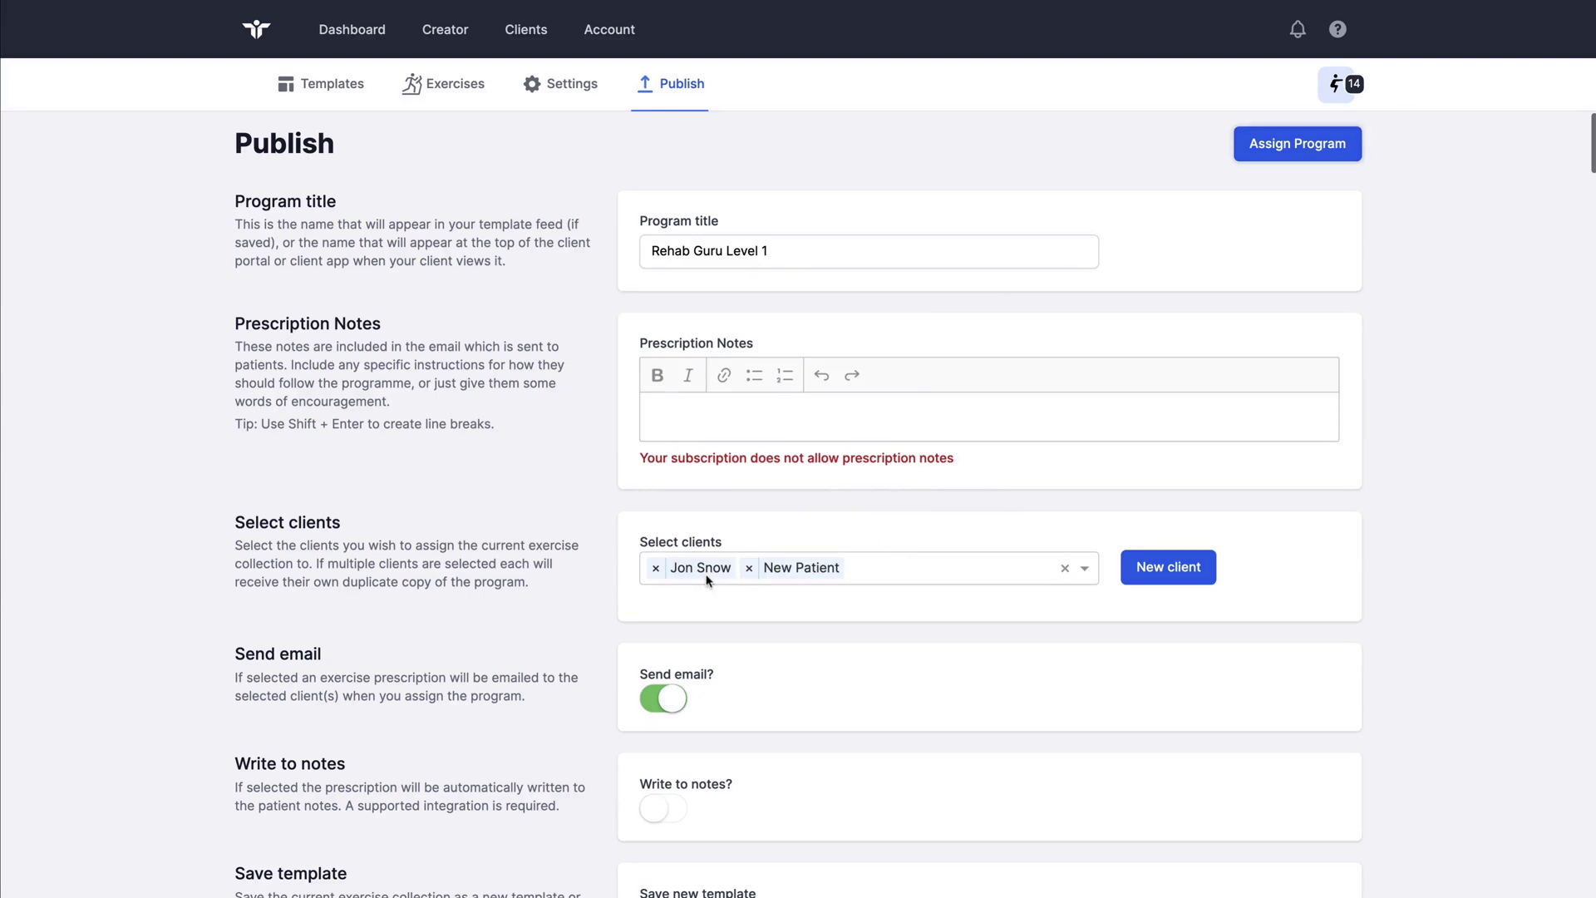
Open a client's record to verify Rehab Guru Level 1 is listed, sent May 24, 2020
{"action": "left_click", "coordinate": [516, 34]}
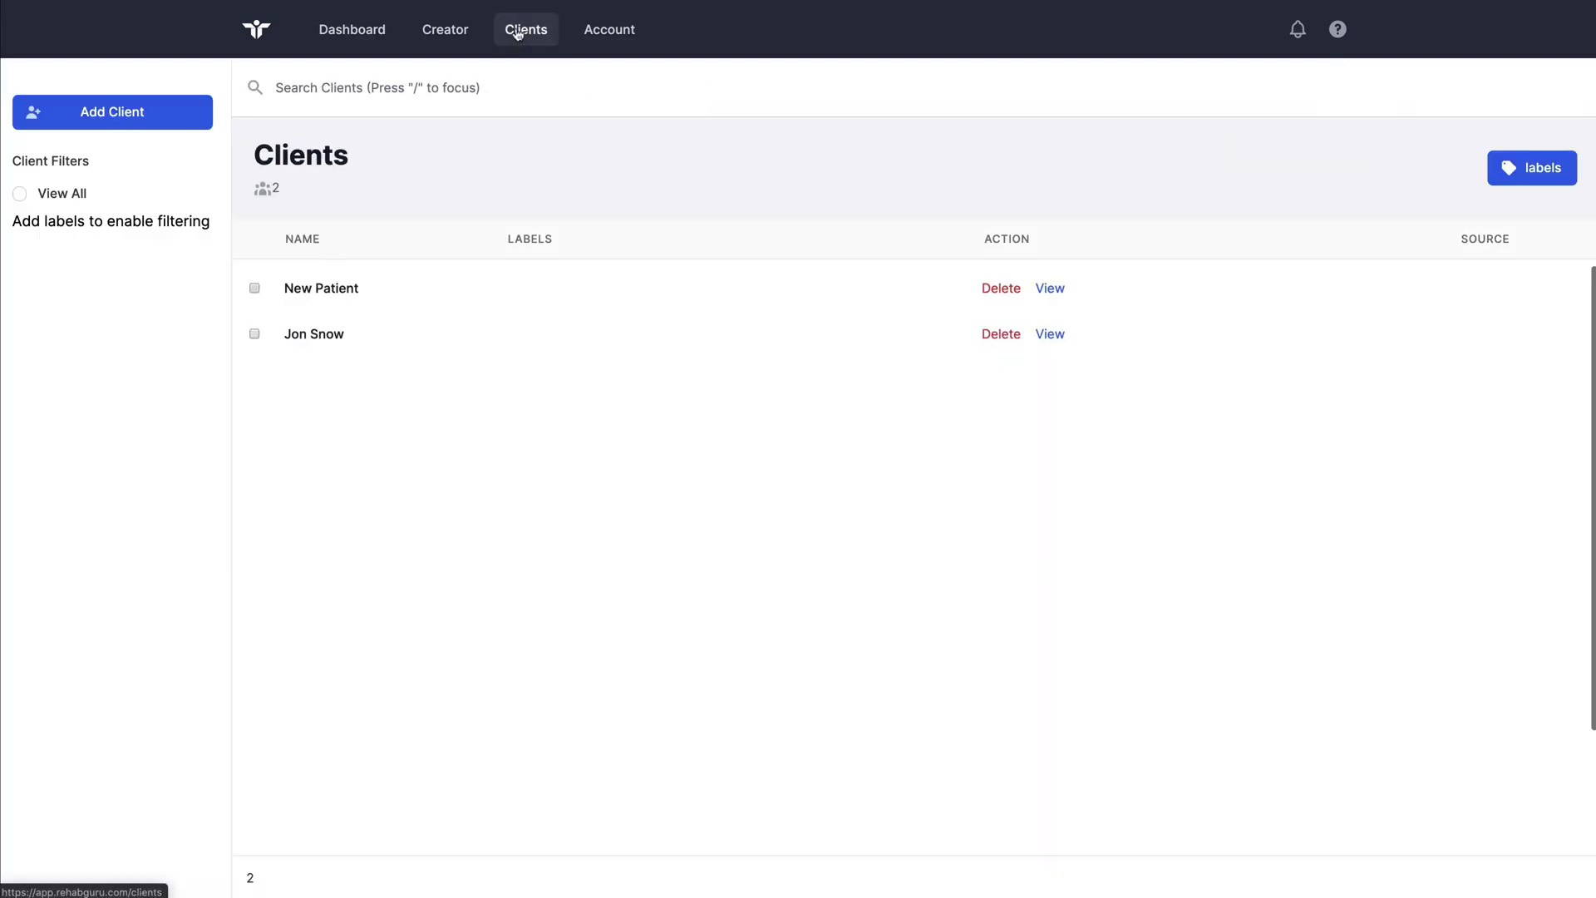
{"action": "left_click", "coordinate": [1046, 334]}
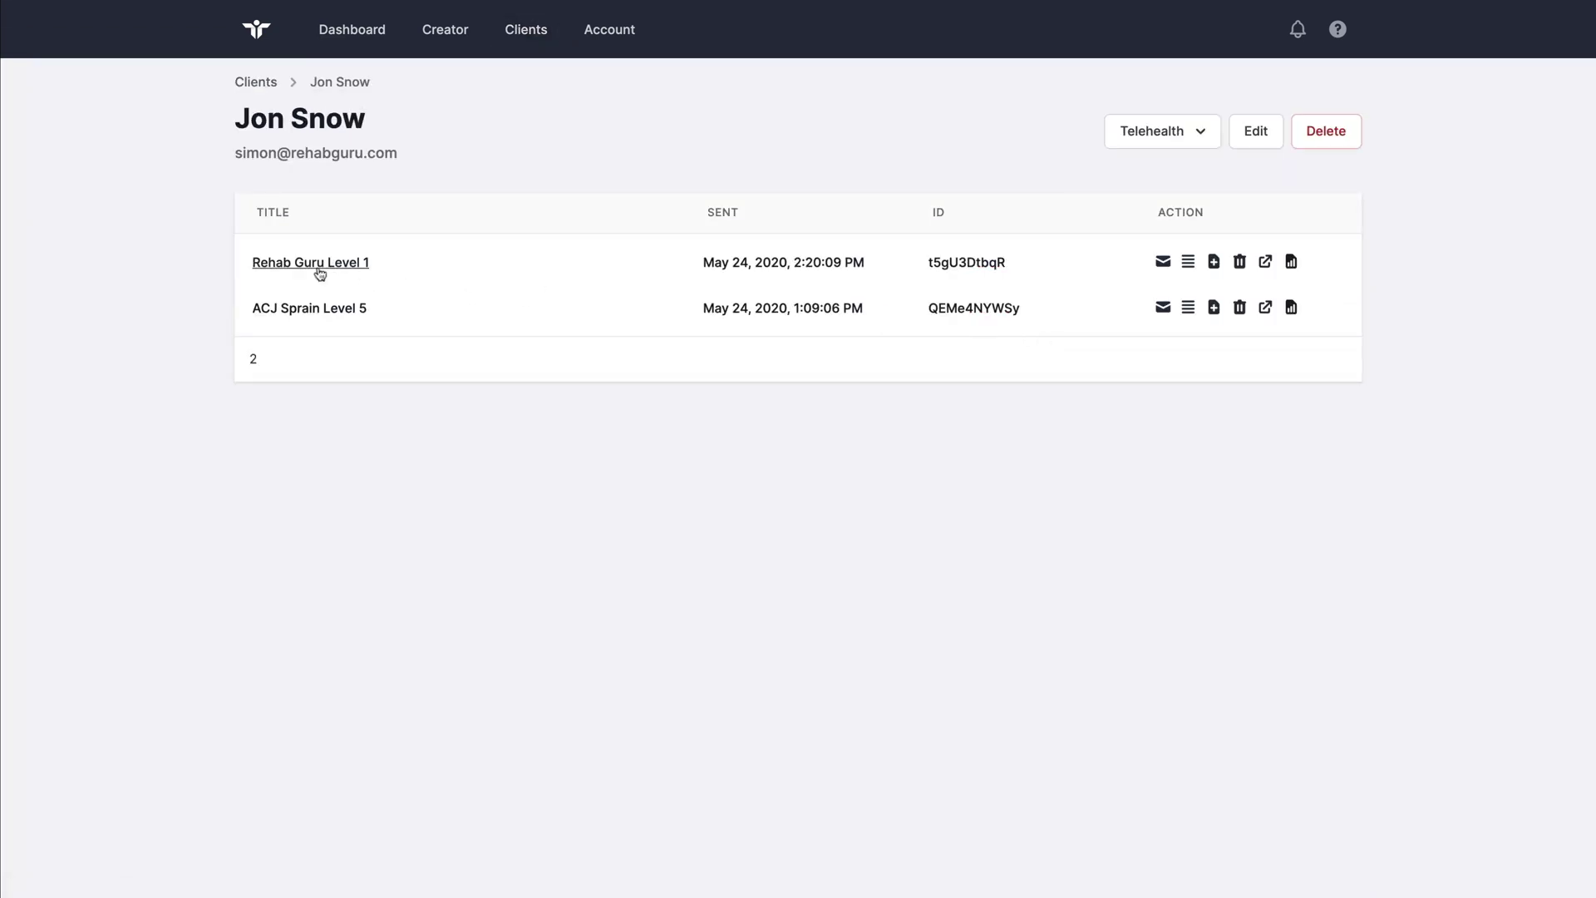
{"action": "left_click_drag", "start_coordinate": [252, 262], "coordinate": [366, 264]}
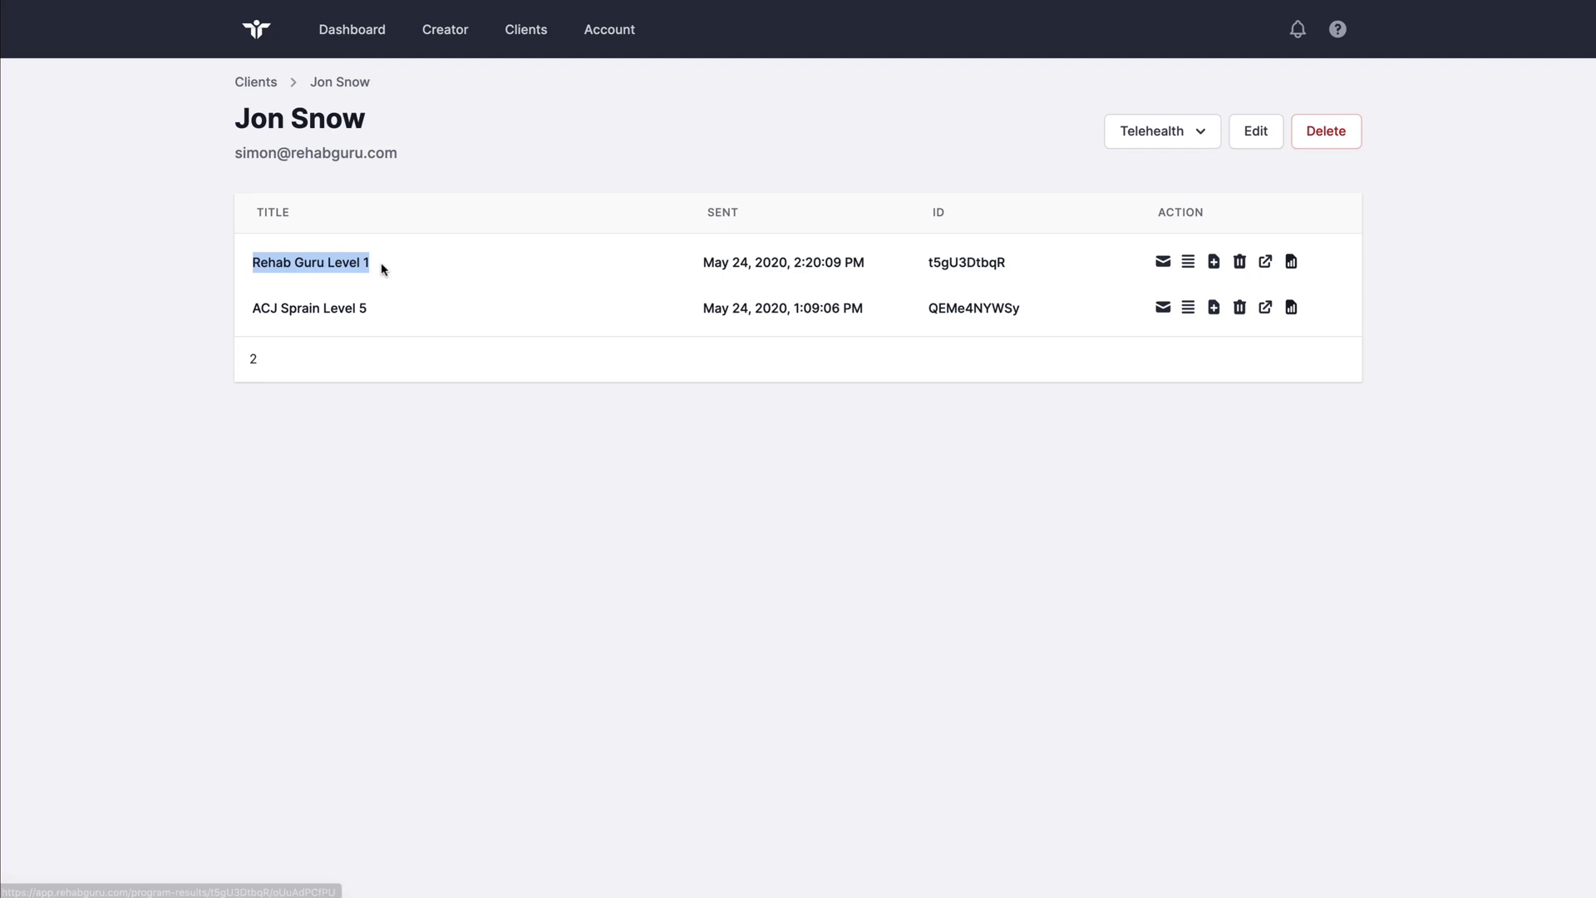
{"action": "left_click", "coordinate": [393, 261]}
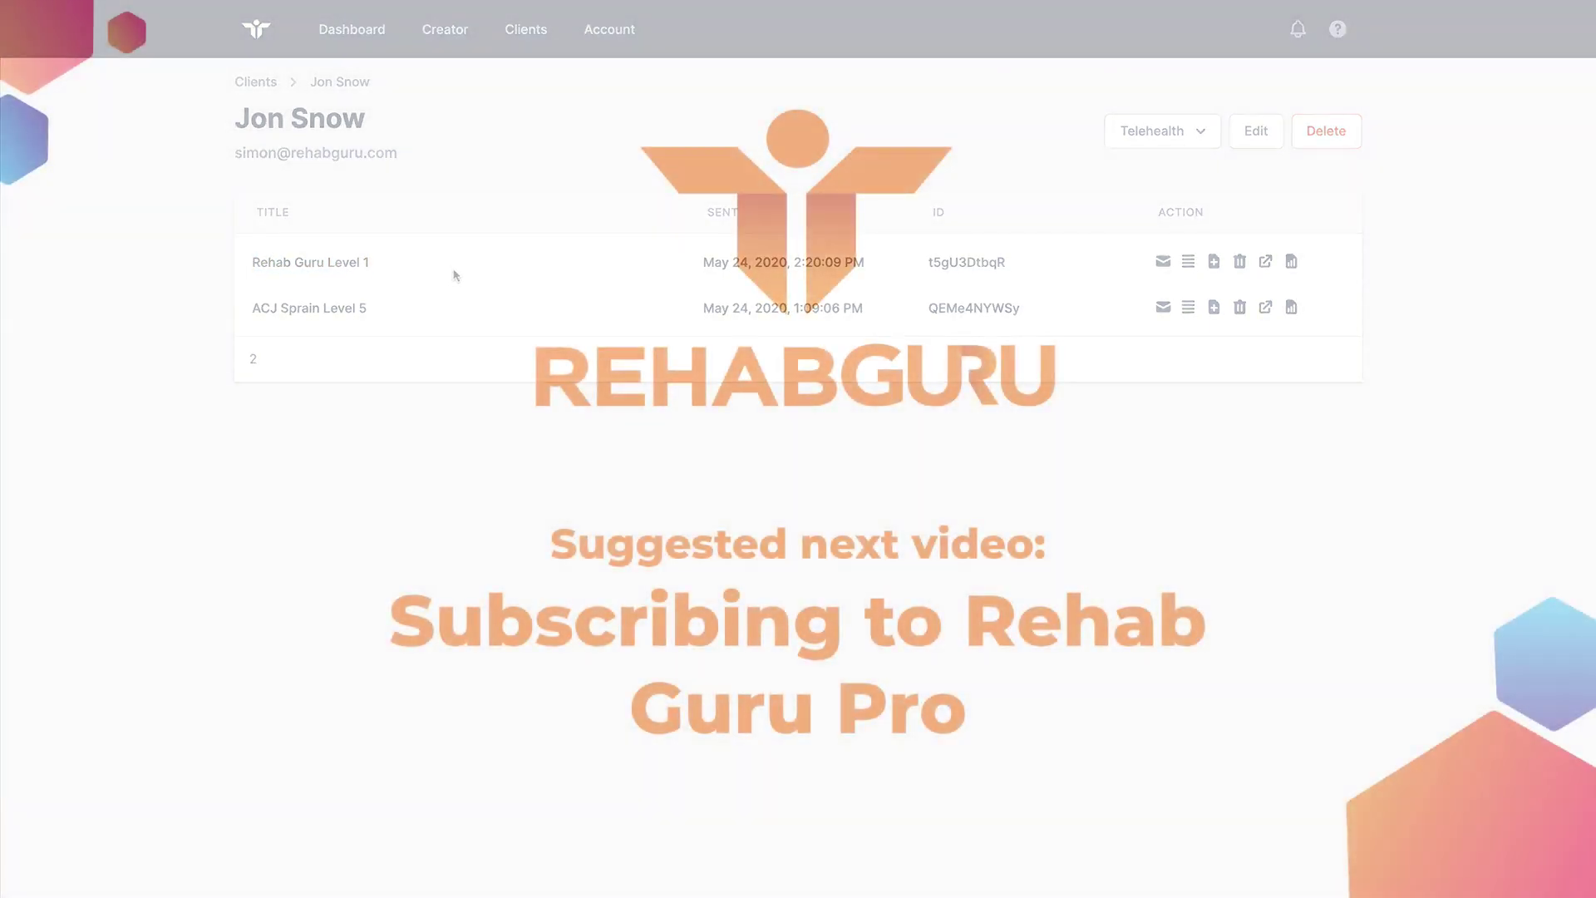